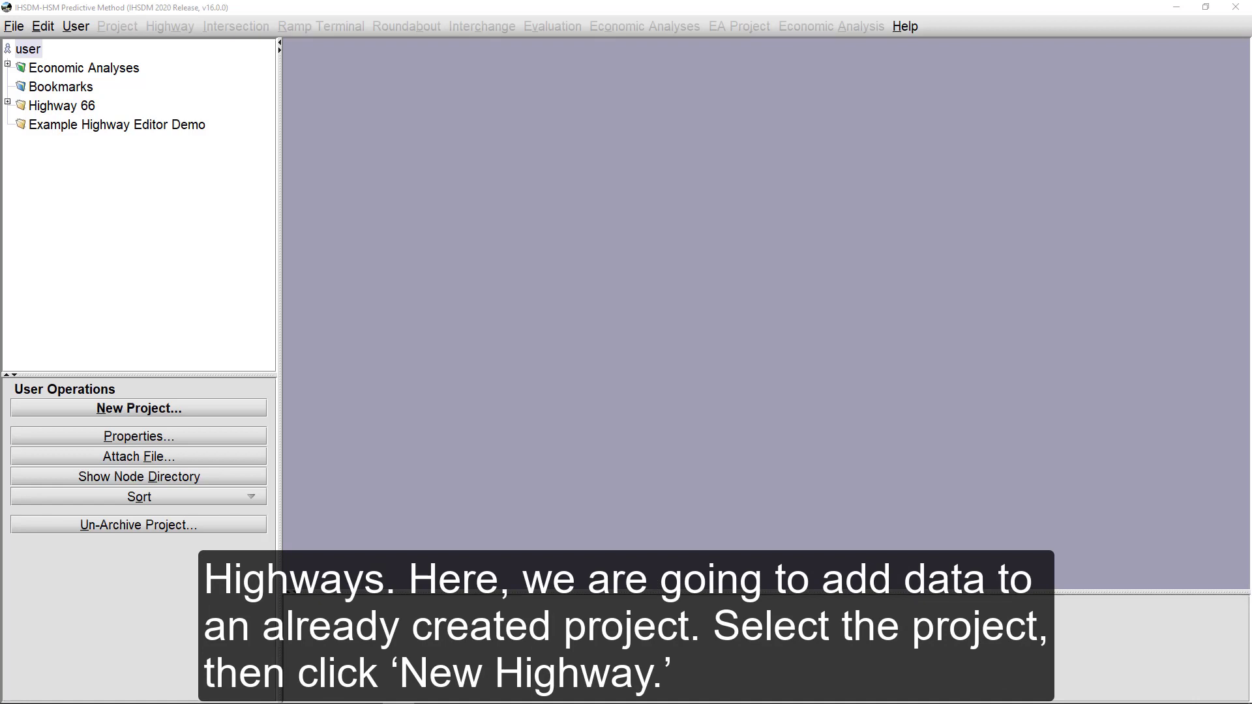
Start a new highway in the Example Highway Editor Demo project, keeping the default title and leaving station equations empty.
{"action": "left_click", "coordinate": [96, 128]}
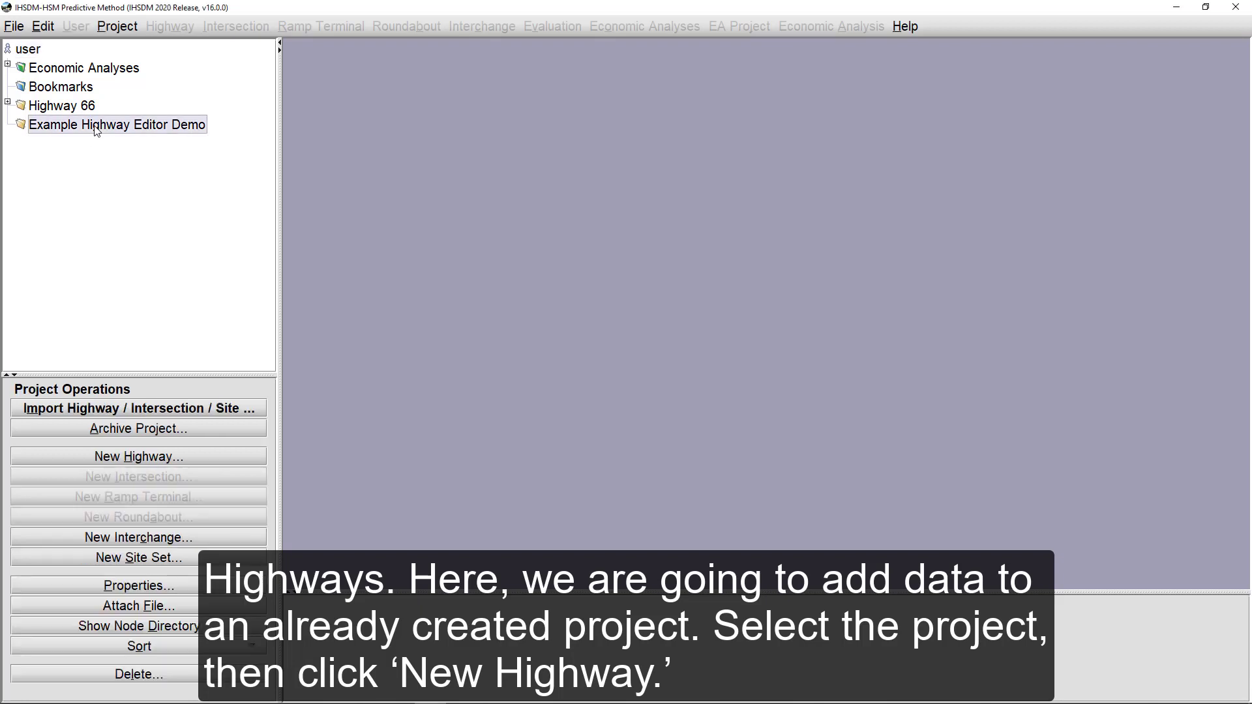
{"action": "left_click", "coordinate": [183, 459]}
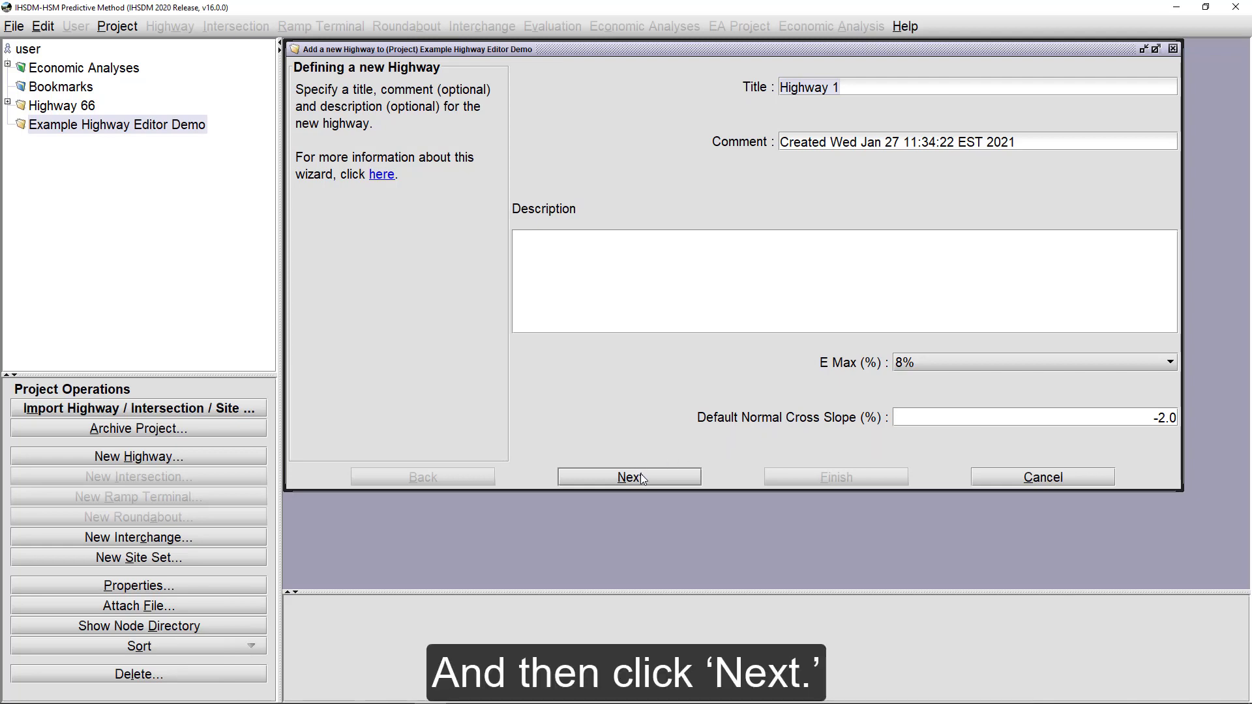
{"action": "left_click", "coordinate": [644, 474]}
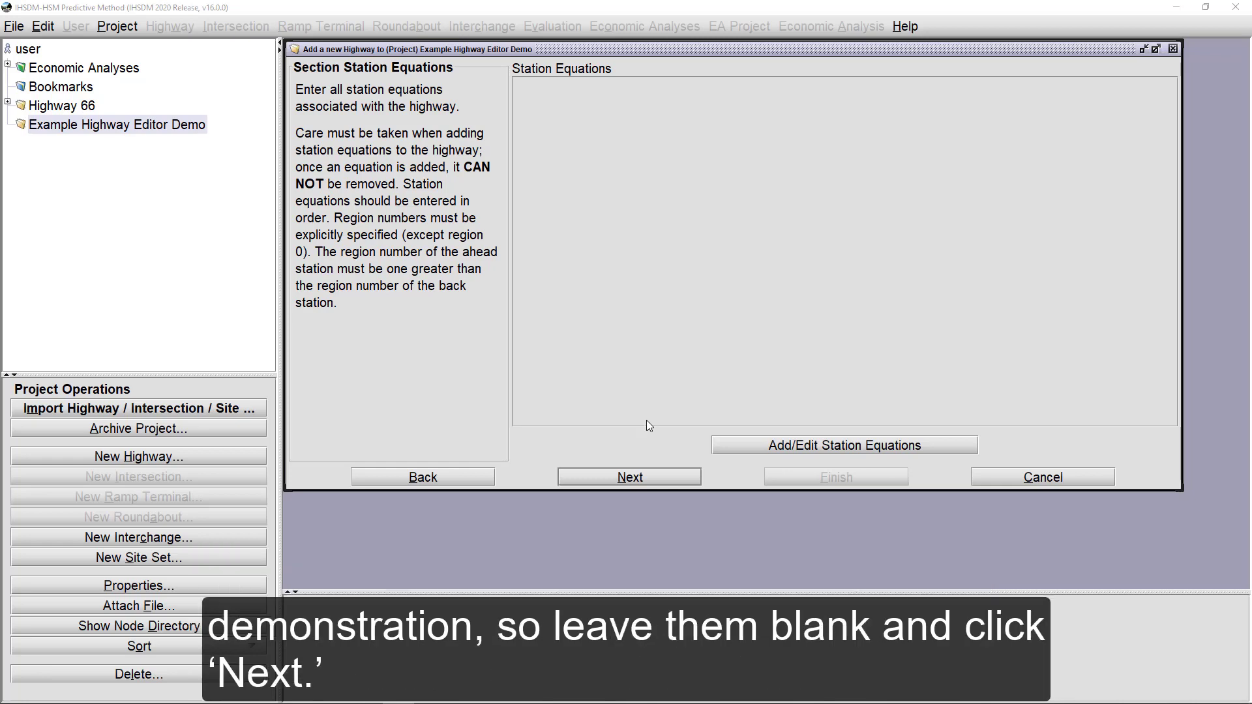
{"action": "left_click", "coordinate": [656, 483]}
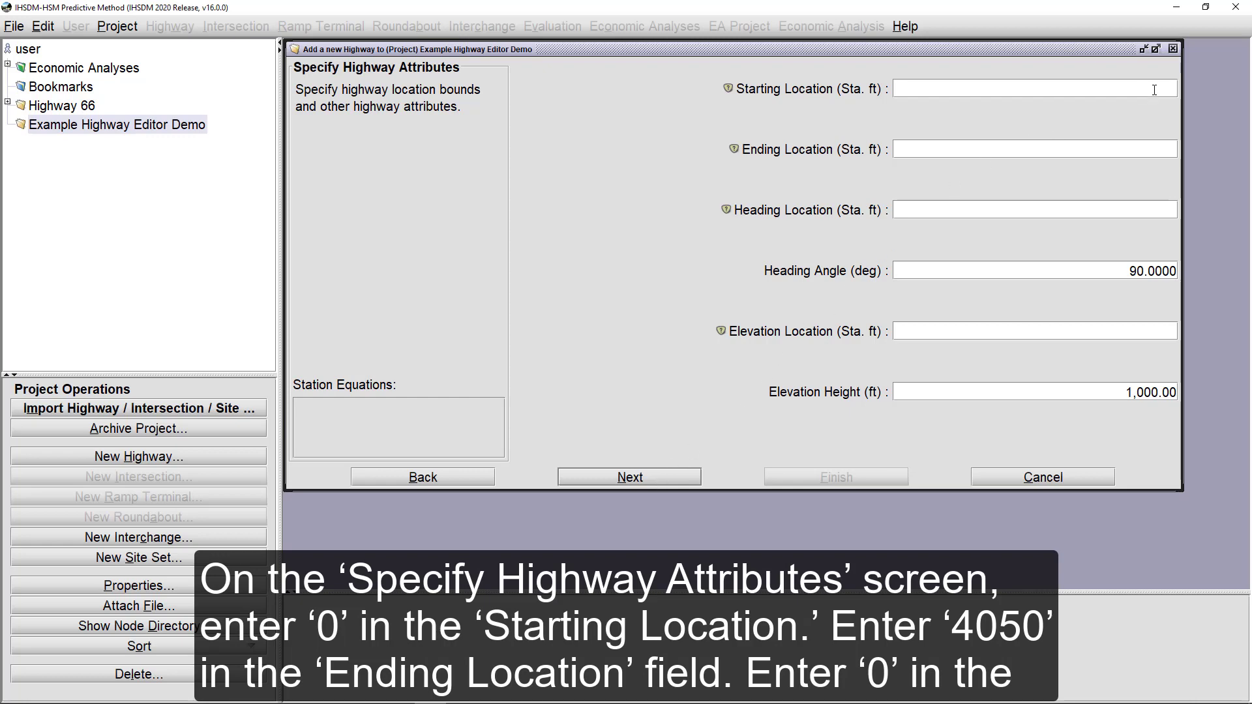
Set the highway's starting location to 0, ending location to 4050, and heading and elevation locations to 0, keeping the other defaults.
{"action": "type", "text": "0"}
{"action": "left_click", "coordinate": [1155, 149]}
{"action": "type", "text": "4050"}
{"action": "left_click", "coordinate": [1134, 208]}
{"action": "type", "text": "0"}
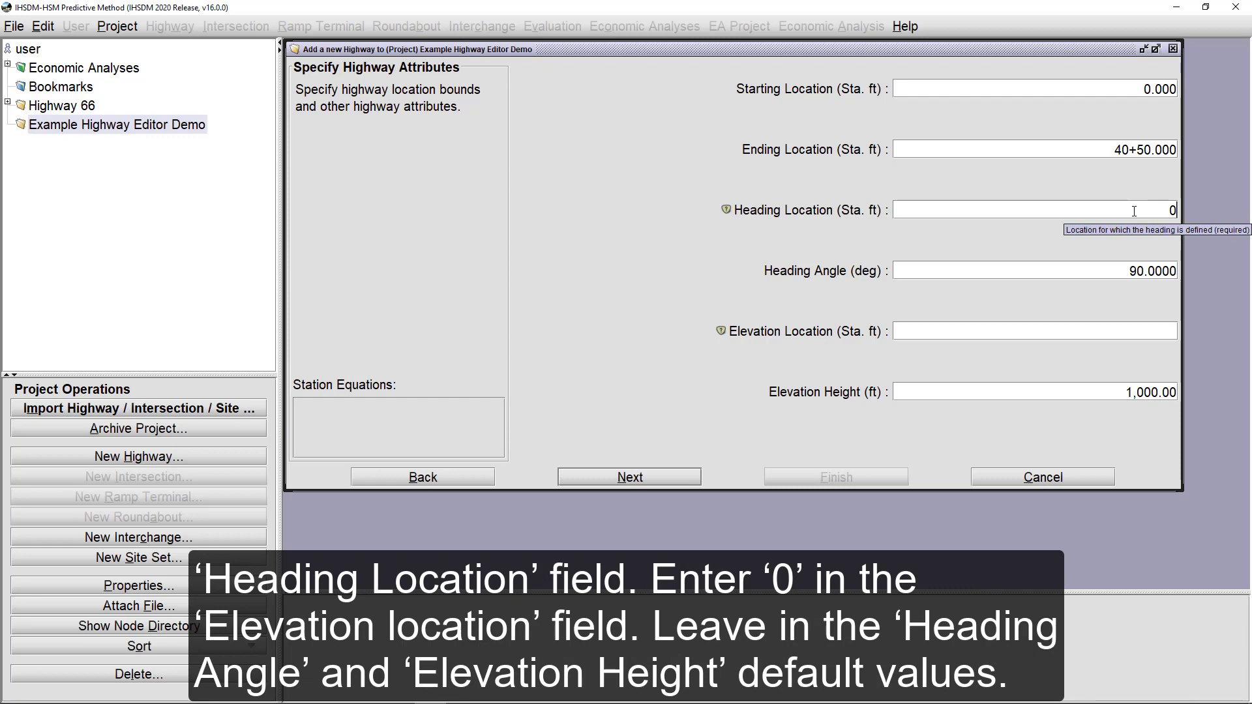
{"action": "left_click", "coordinate": [1154, 329]}
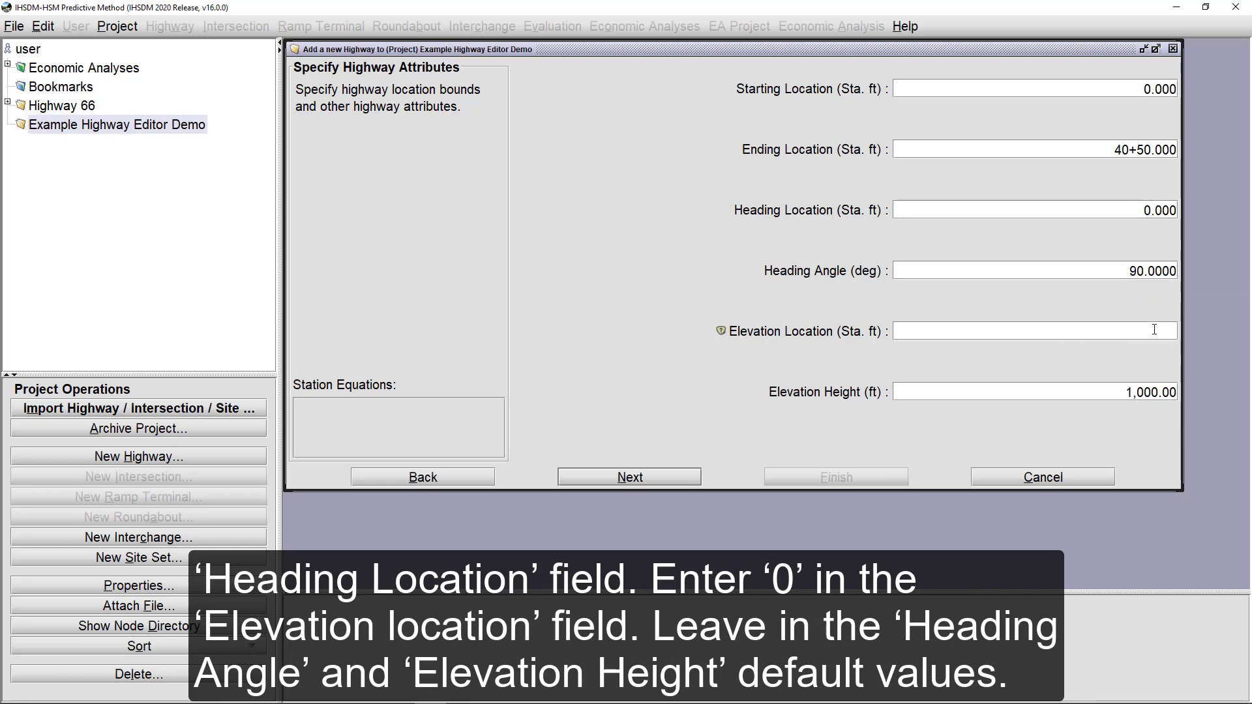
{"action": "type", "text": "0"}
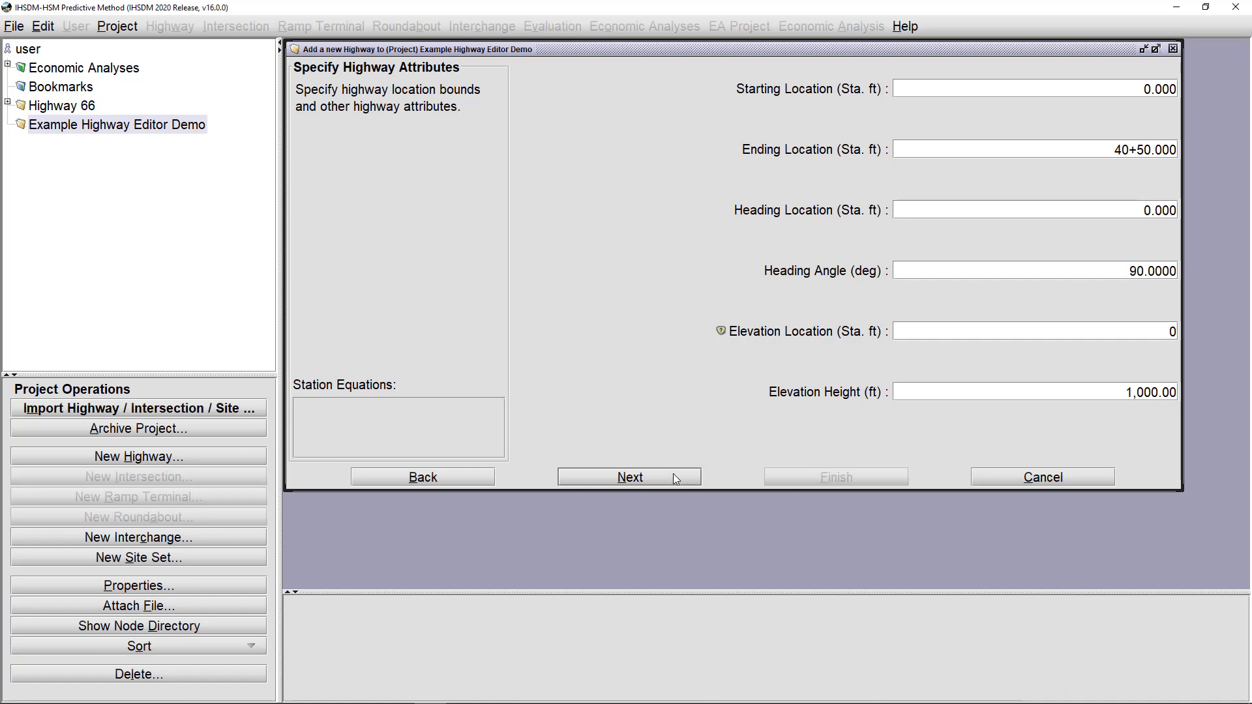
{"action": "left_click", "coordinate": [673, 478]}
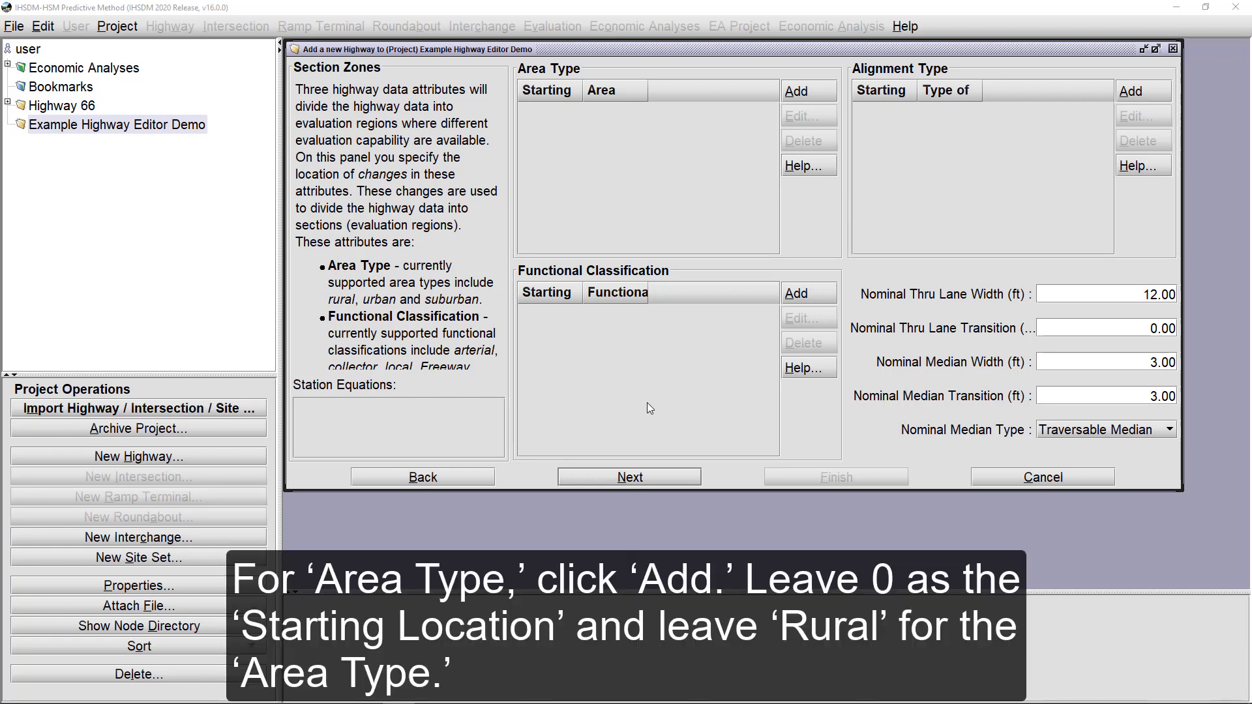
Define the section zones from station 0 with Rural area type, Undivided, Two Lane alignment and Arterial functional class.
{"action": "left_click", "coordinate": [806, 91]}
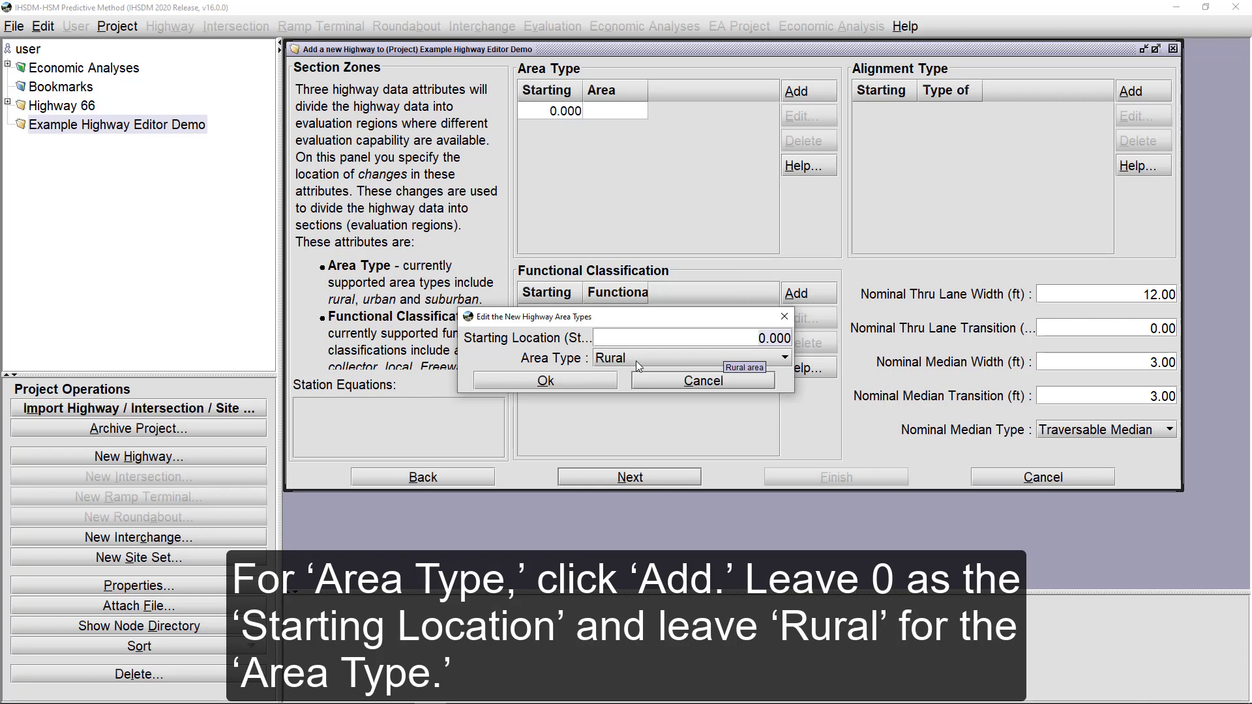
{"action": "left_click", "coordinate": [601, 381]}
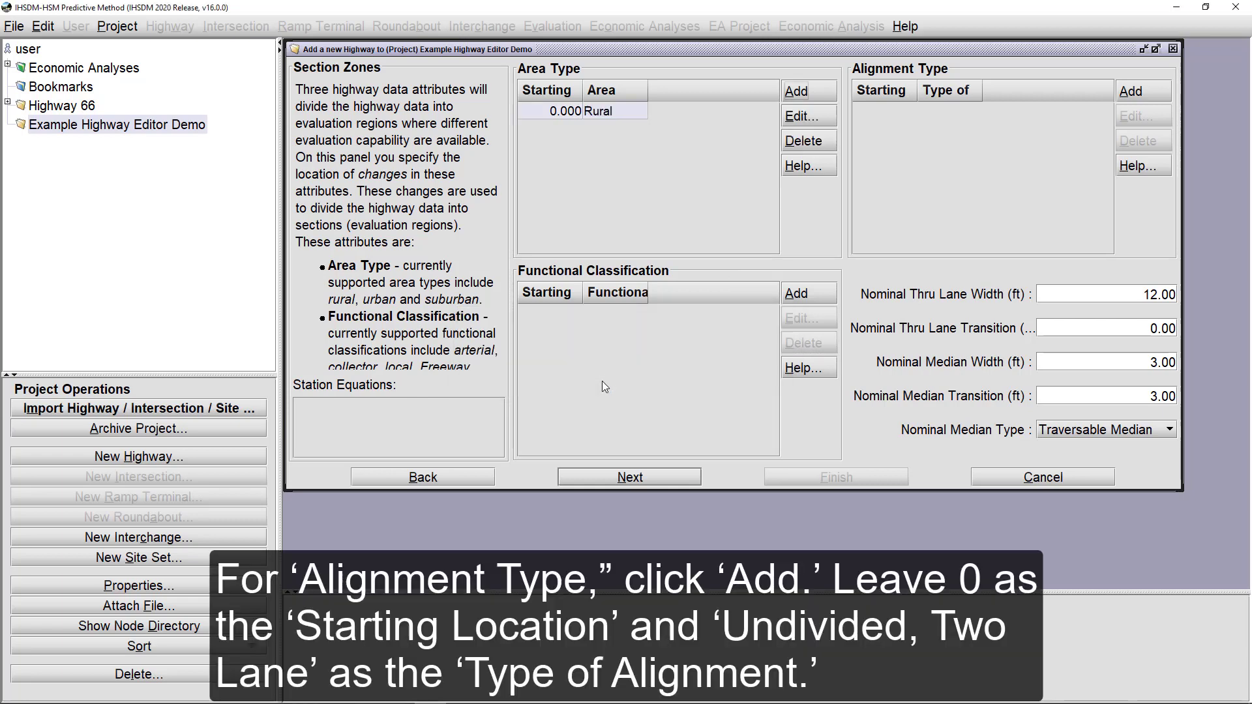
{"action": "left_click", "coordinate": [1138, 91]}
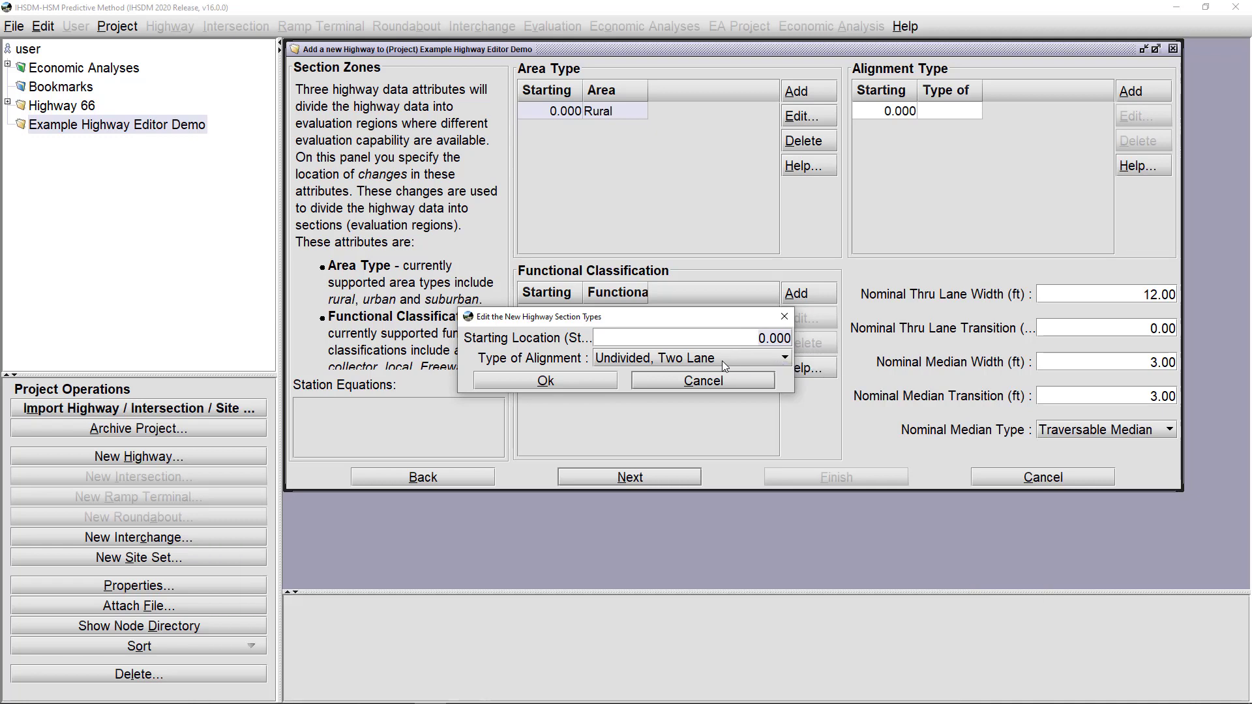
{"action": "left_click", "coordinate": [580, 380]}
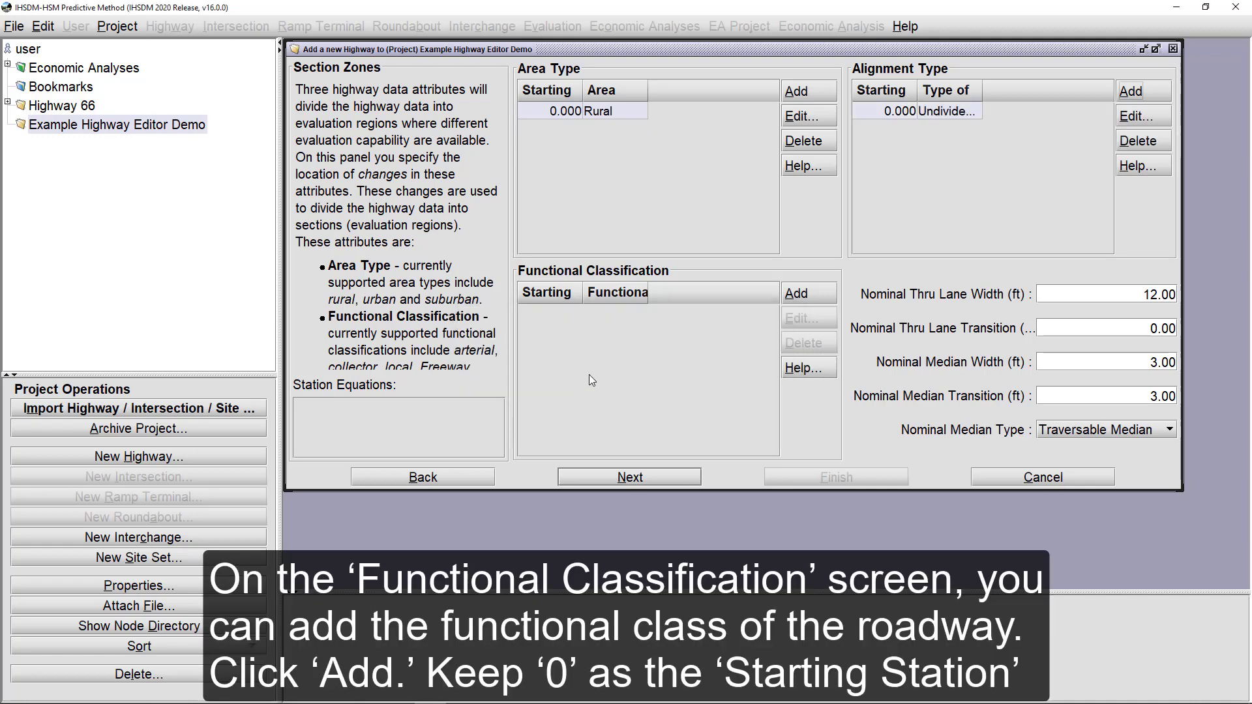
{"action": "left_click", "coordinate": [815, 292]}
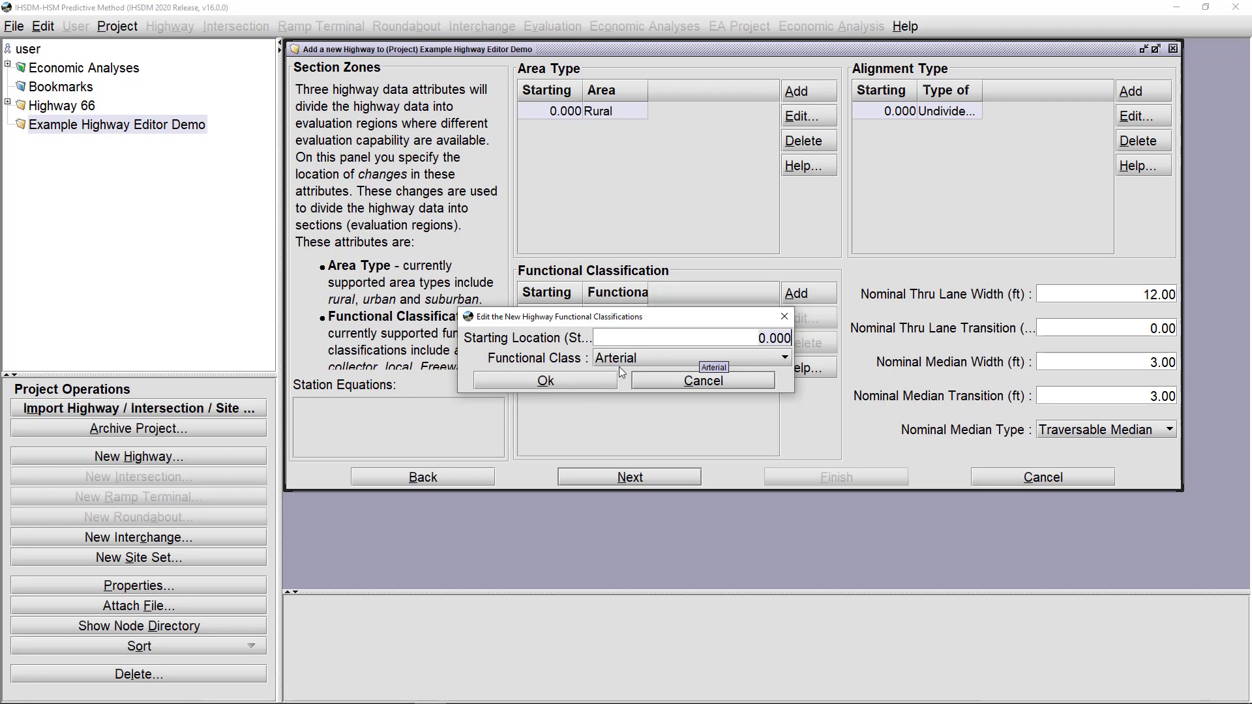
{"action": "left_click", "coordinate": [596, 381]}
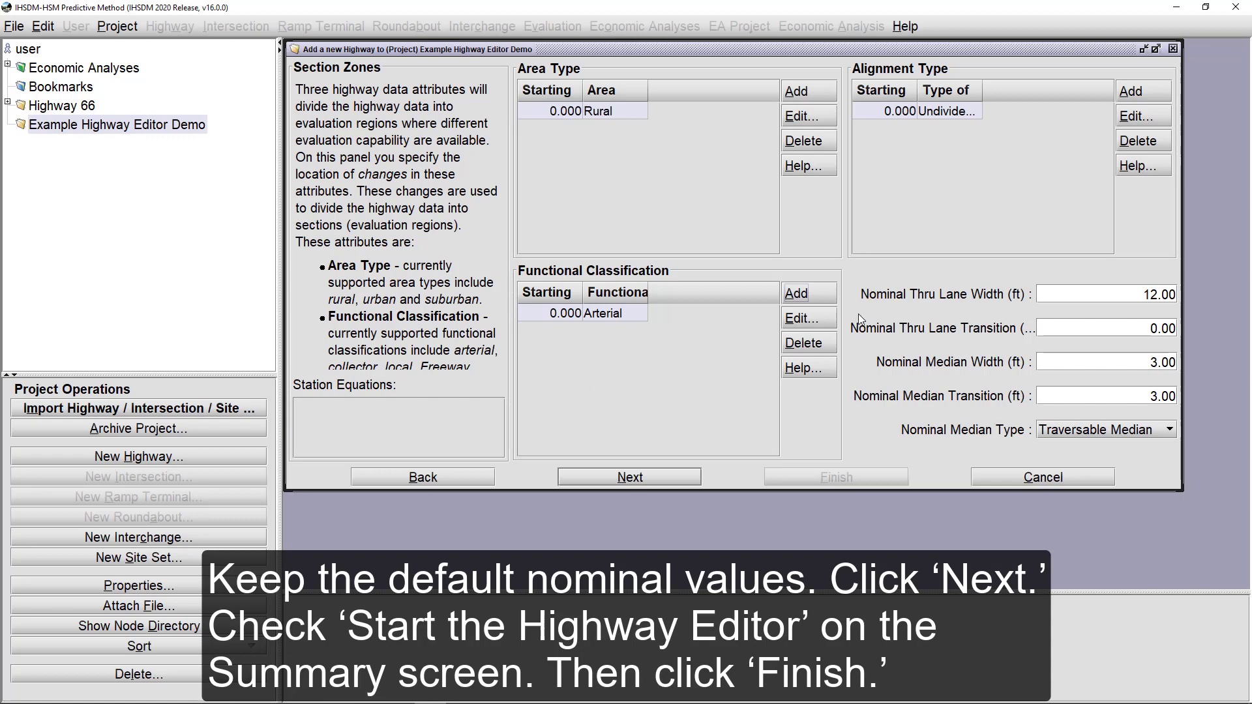
Accept the default nominal lane and median values and finish creating the highway with Start the Highway Editor enabled.
{"action": "left_click", "coordinate": [657, 480]}
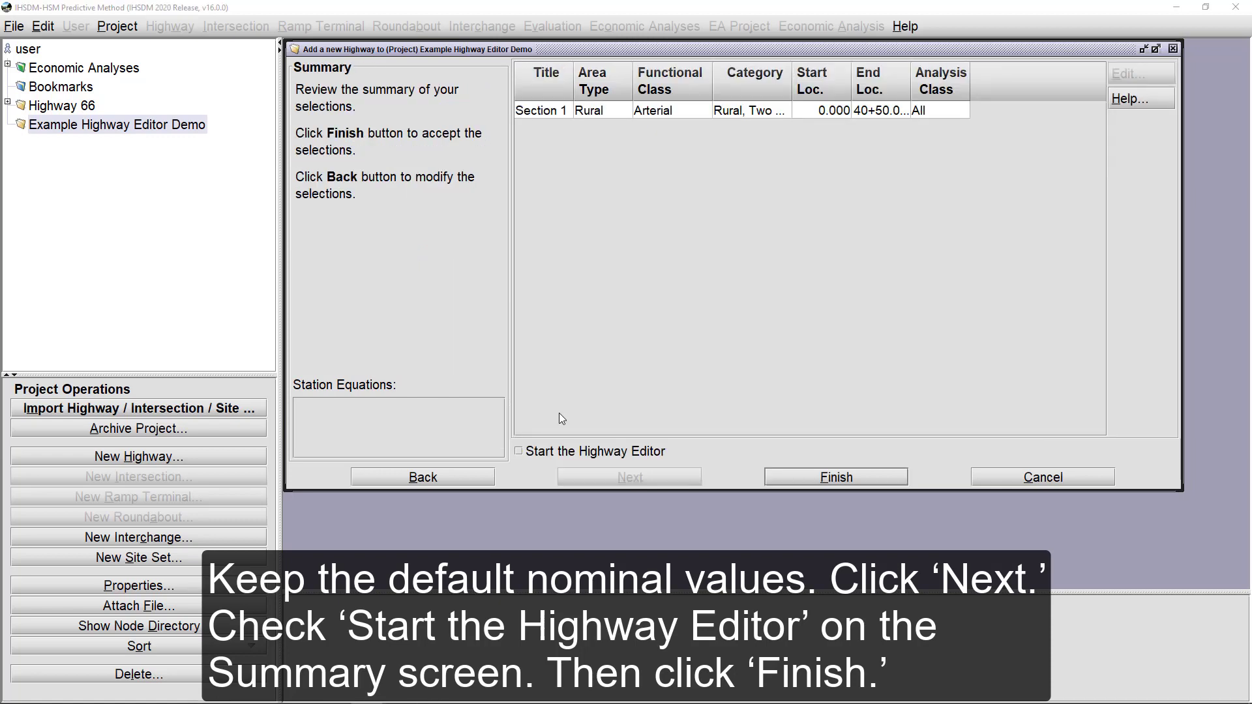
{"action": "left_click", "coordinate": [519, 451]}
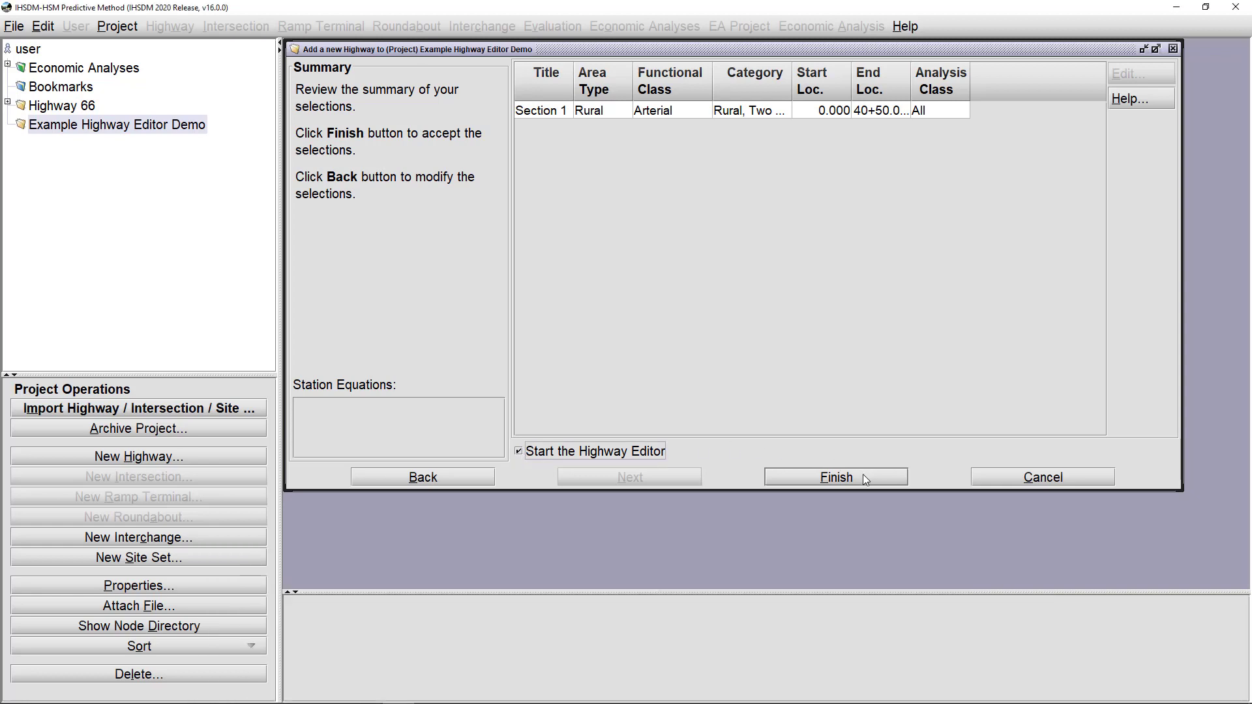
{"action": "left_click", "coordinate": [863, 475]}
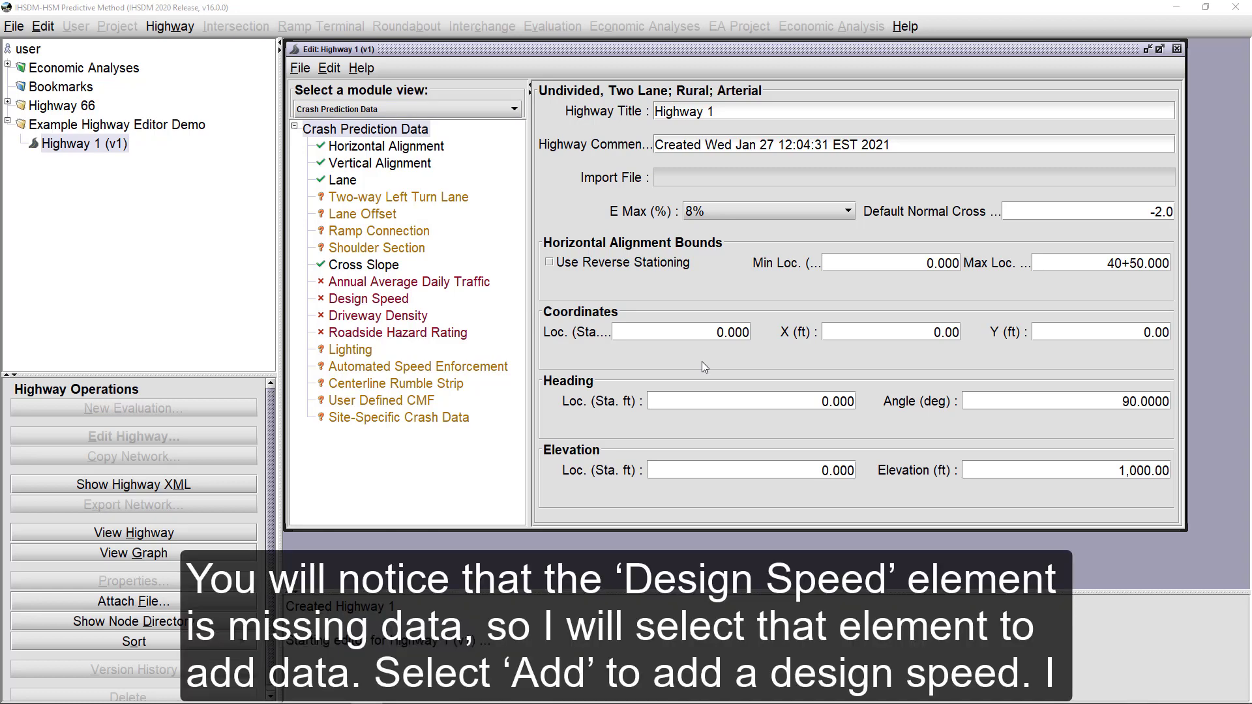
Add a 60 mph Design Speed element to Highway 1 from station 0.000 to 40+50.000.
{"action": "left_click", "coordinate": [402, 302]}
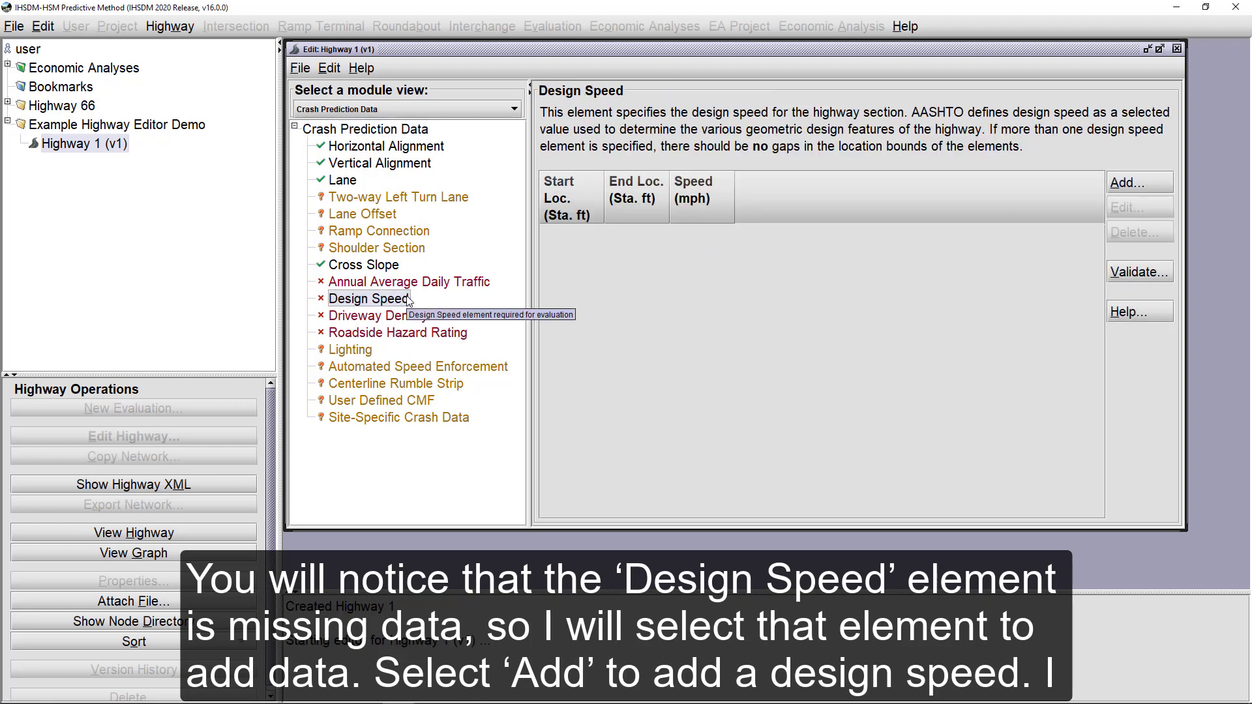
{"action": "left_click", "coordinate": [1151, 181]}
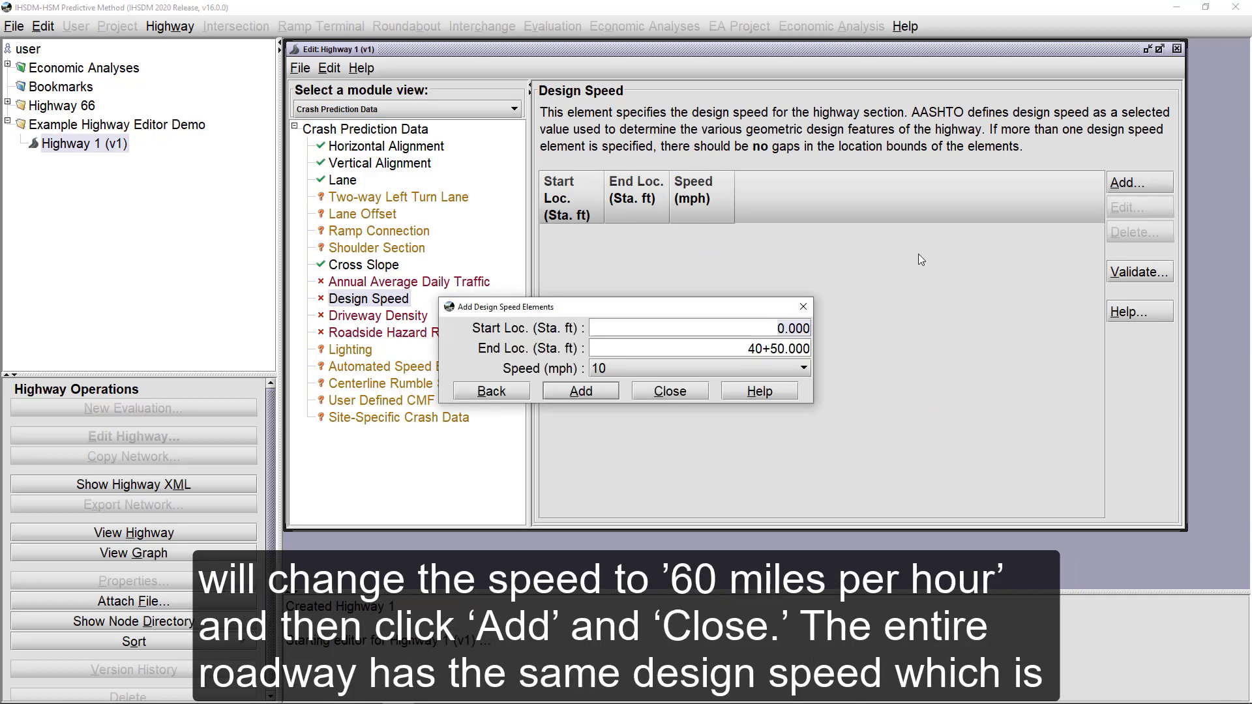
{"action": "left_click", "coordinate": [620, 370]}
{"action": "scroll", "coordinate": [634, 431], "scroll_direction": "down", "scroll_amount": 3}
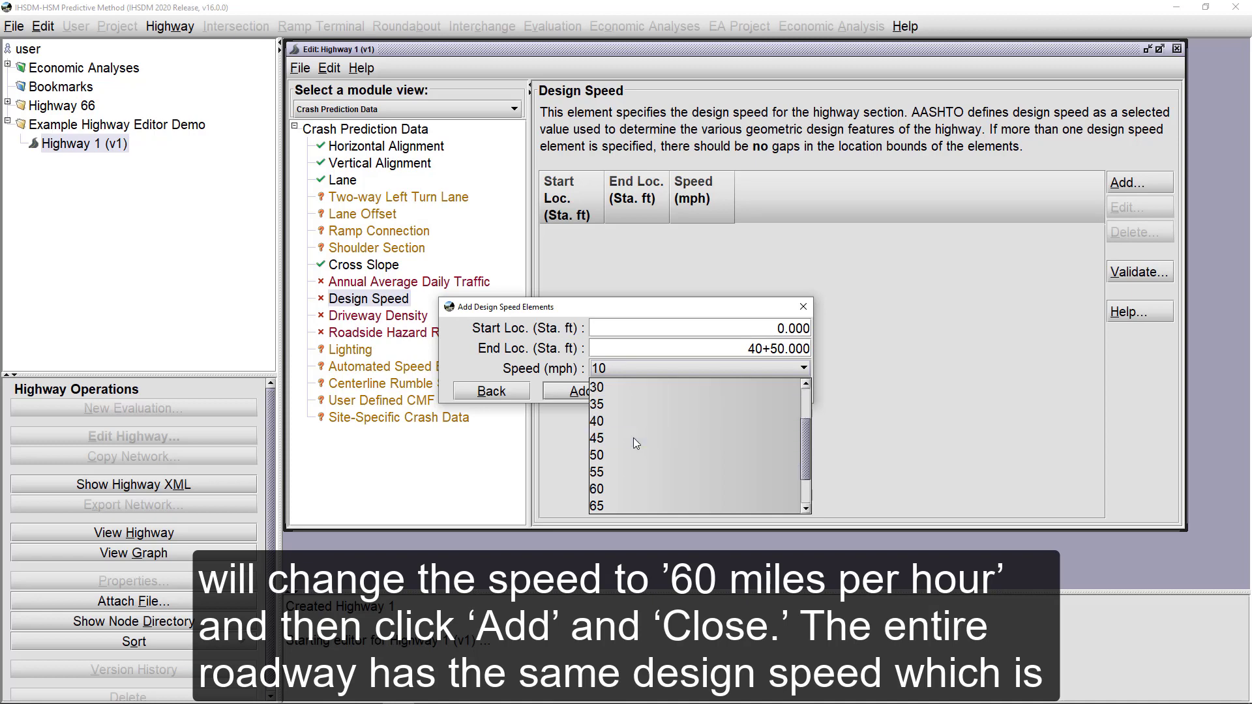
{"action": "left_click", "coordinate": [626, 439]}
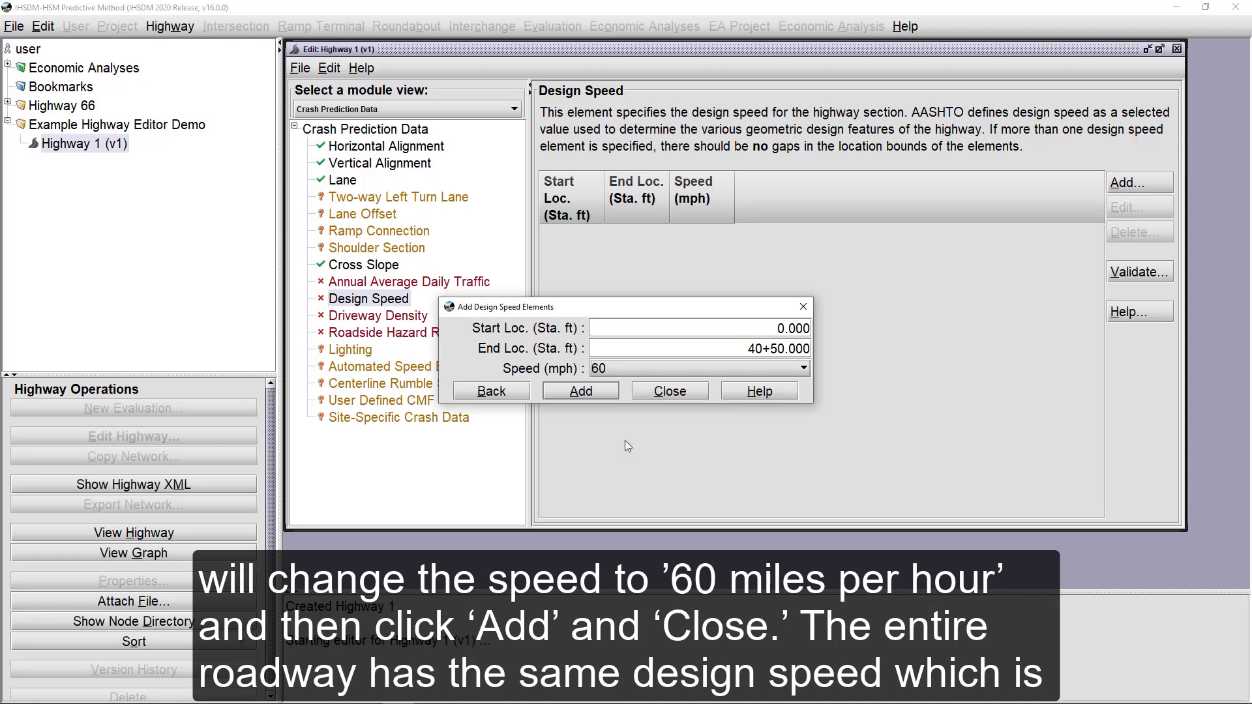
{"action": "left_click", "coordinate": [604, 392]}
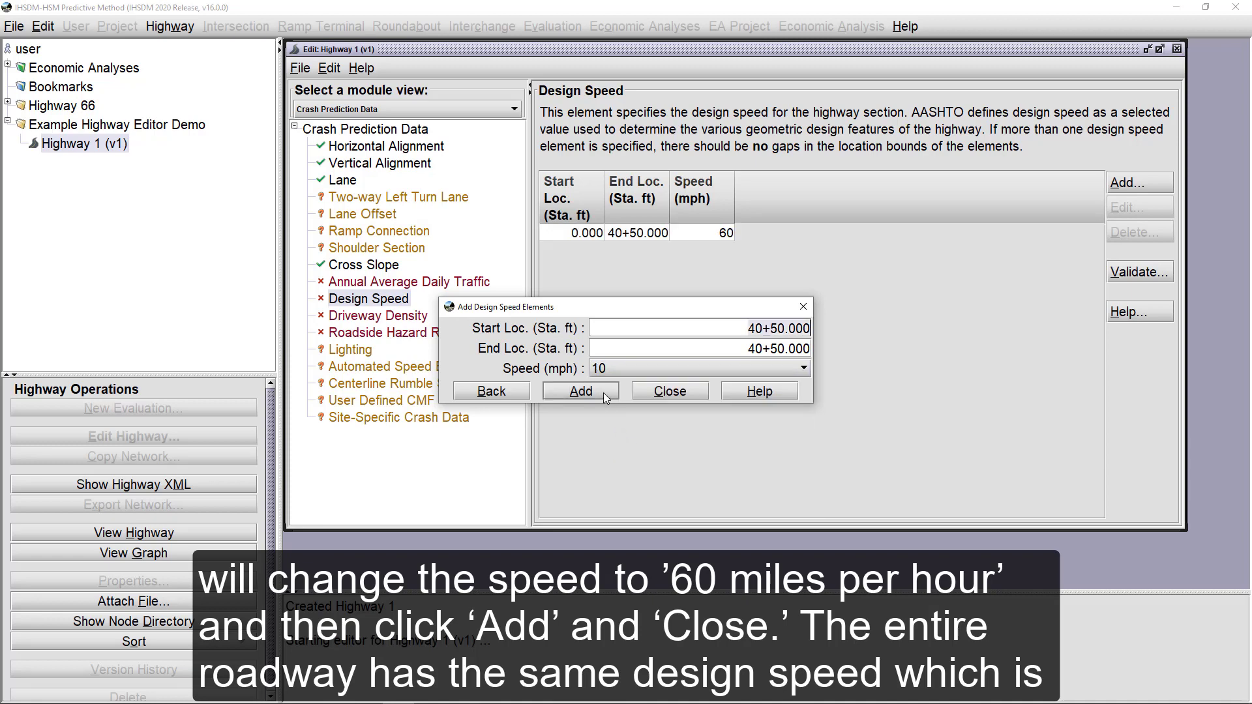
{"action": "left_click", "coordinate": [691, 393]}
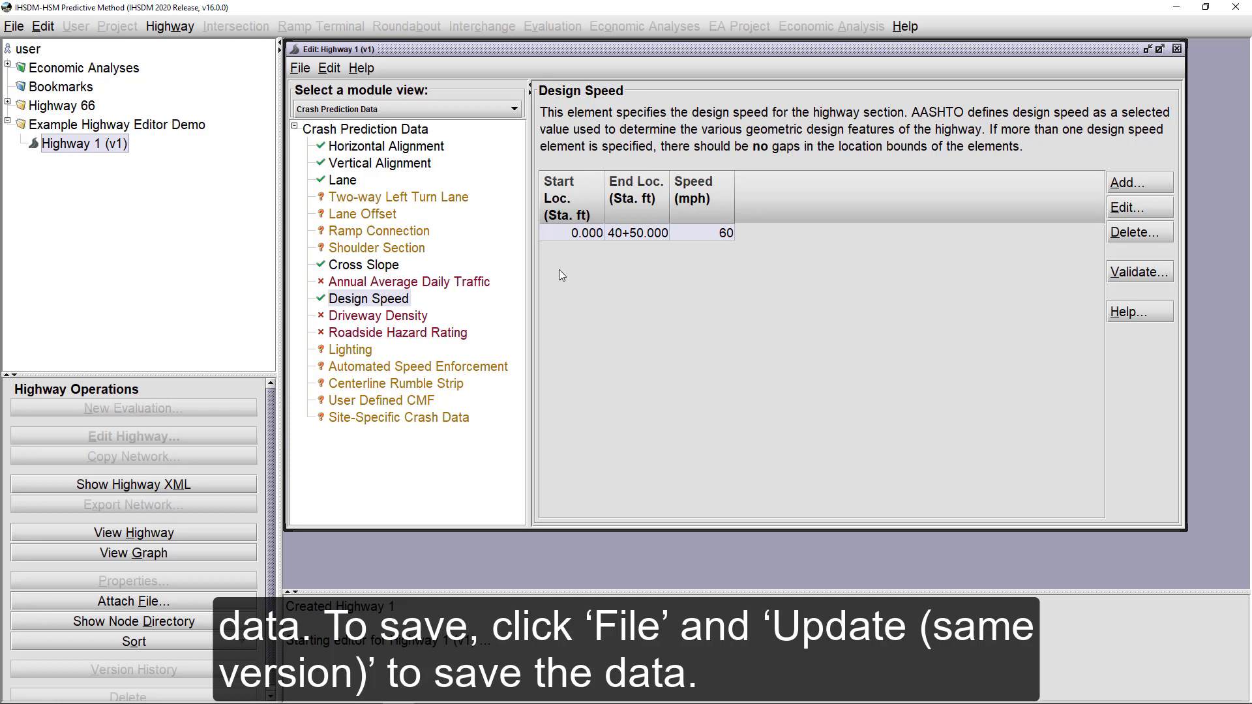
Save the Highway 1 data to the same version and exit the Highway Editor.
{"action": "left_click", "coordinate": [300, 67]}
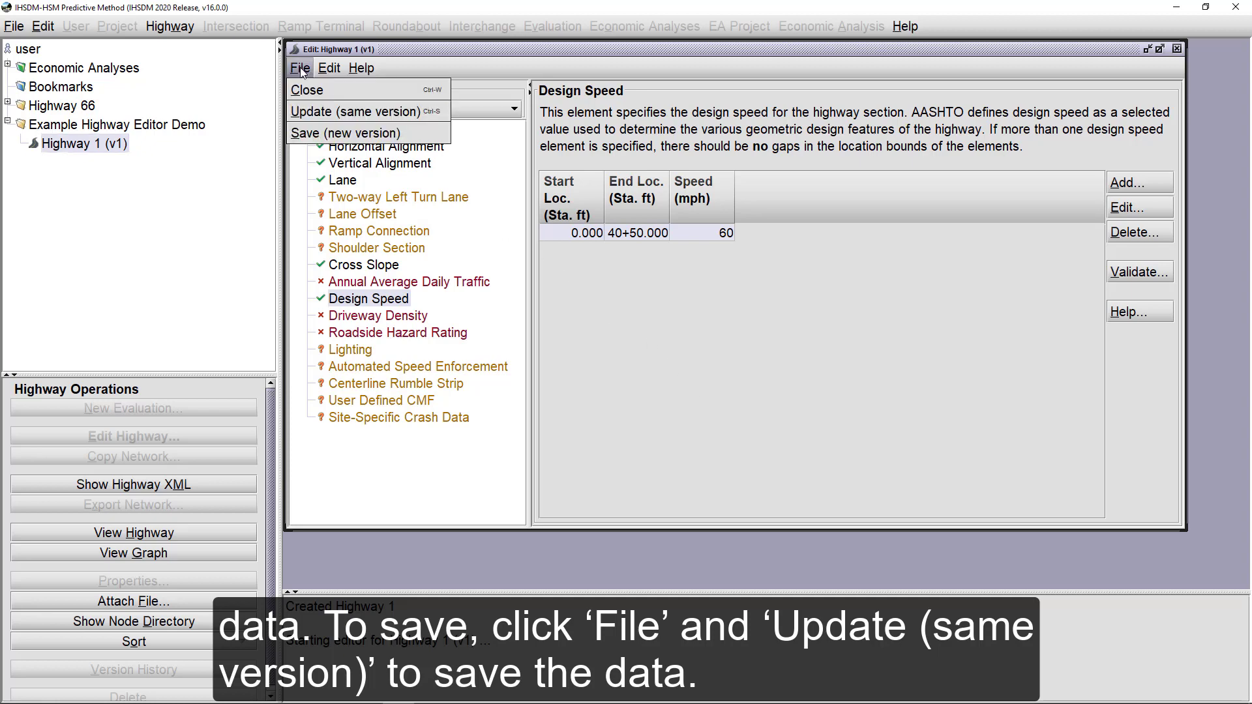
{"action": "left_click", "coordinate": [317, 109]}
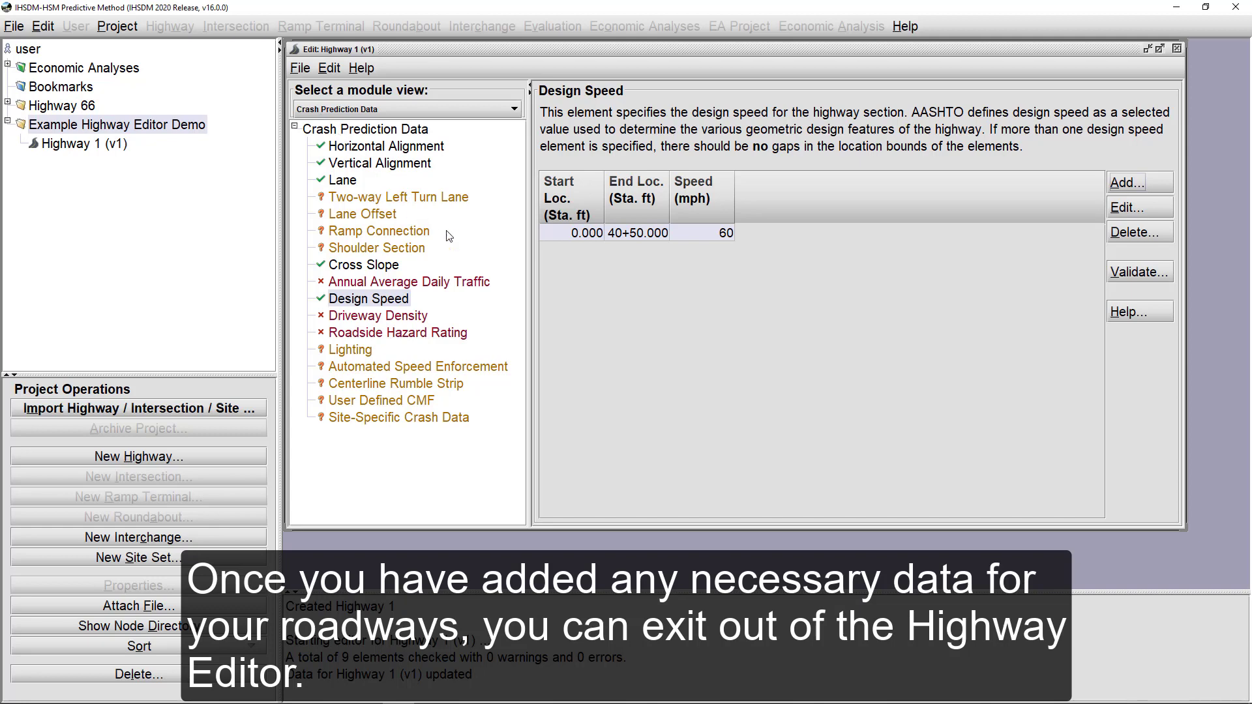
{"action": "left_click", "coordinate": [1177, 48]}
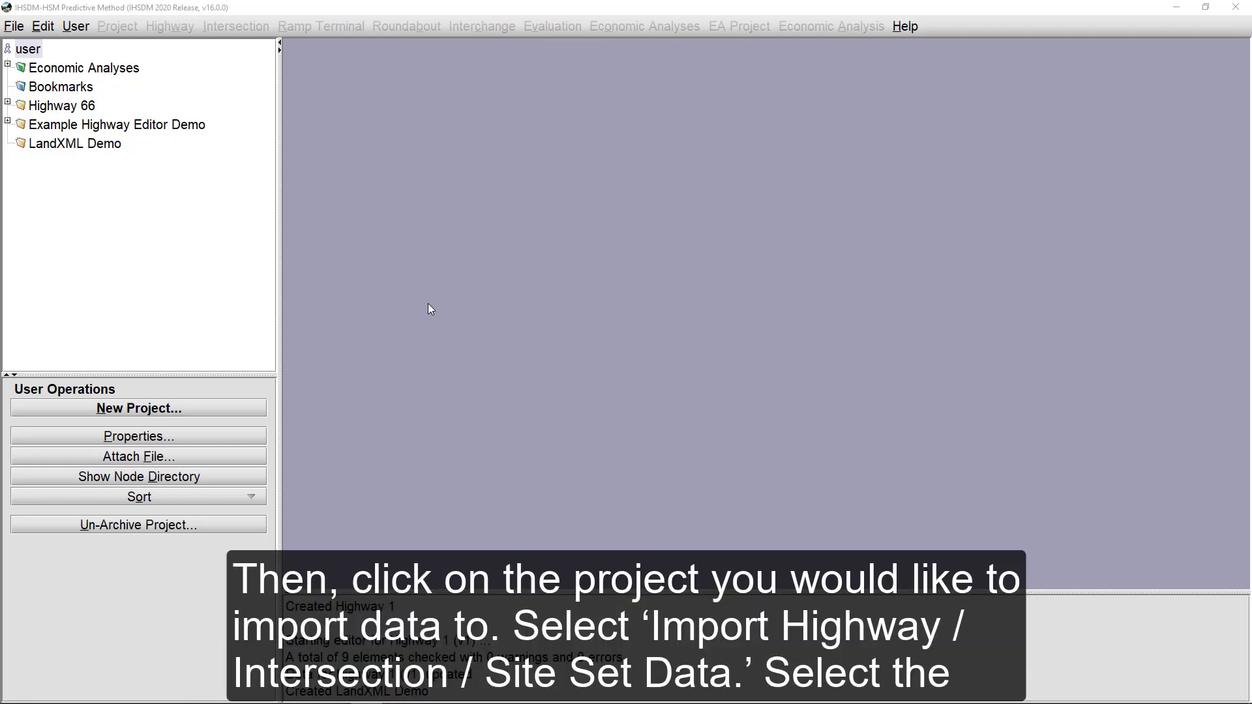
Import the LandXML file US30MP30.58-32.5.xml into the LandXML Demo project, keeping the Metric unit system.
{"action": "left_click", "coordinate": [76, 149]}
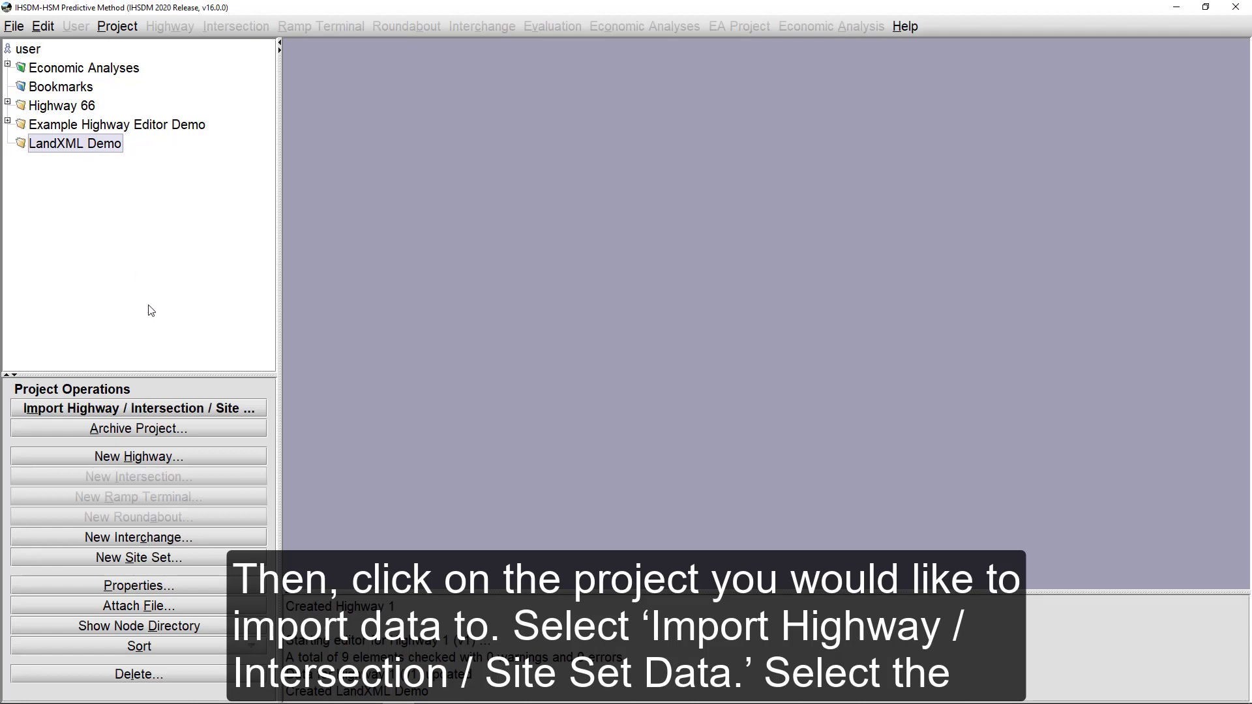
{"action": "left_click", "coordinate": [157, 412]}
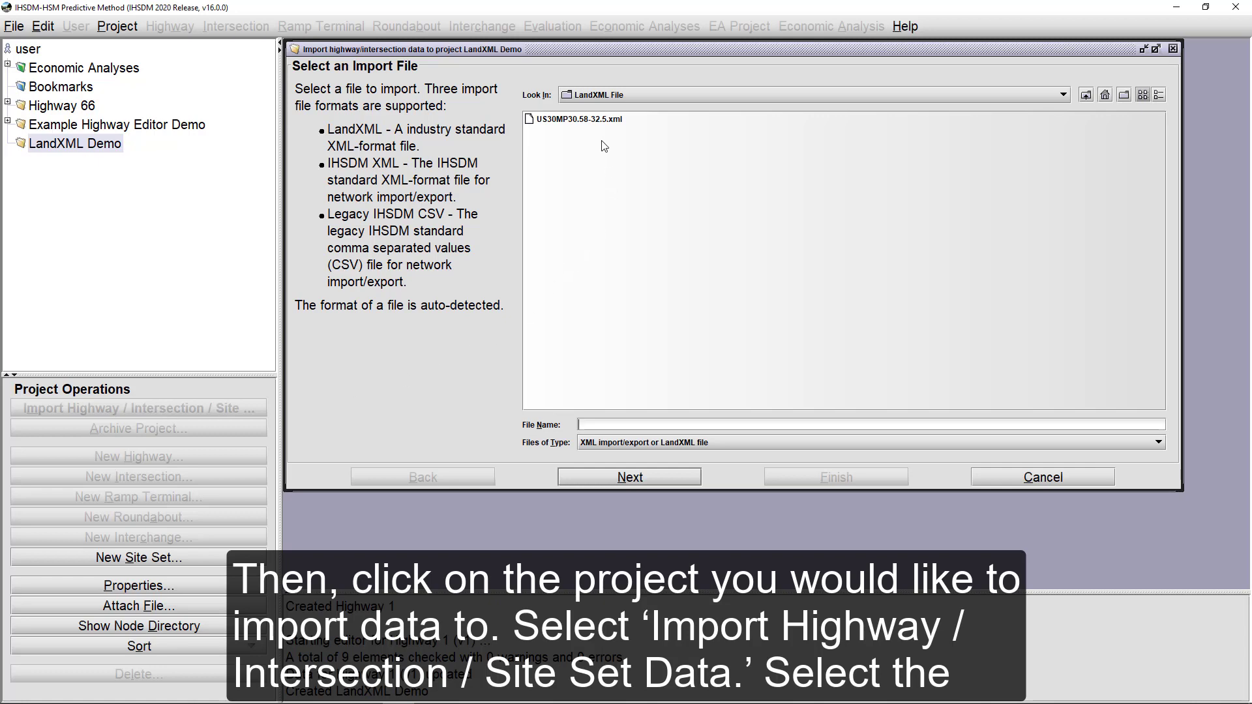
{"action": "left_click", "coordinate": [597, 121]}
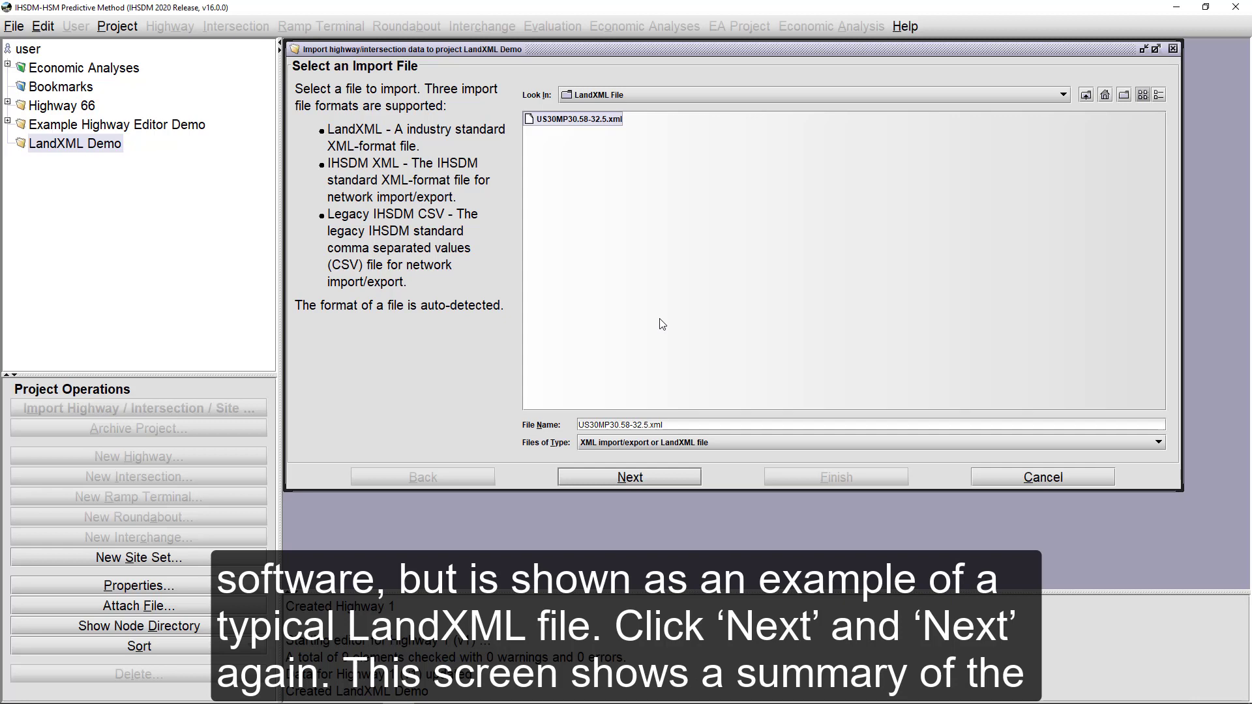
{"action": "left_click", "coordinate": [671, 476]}
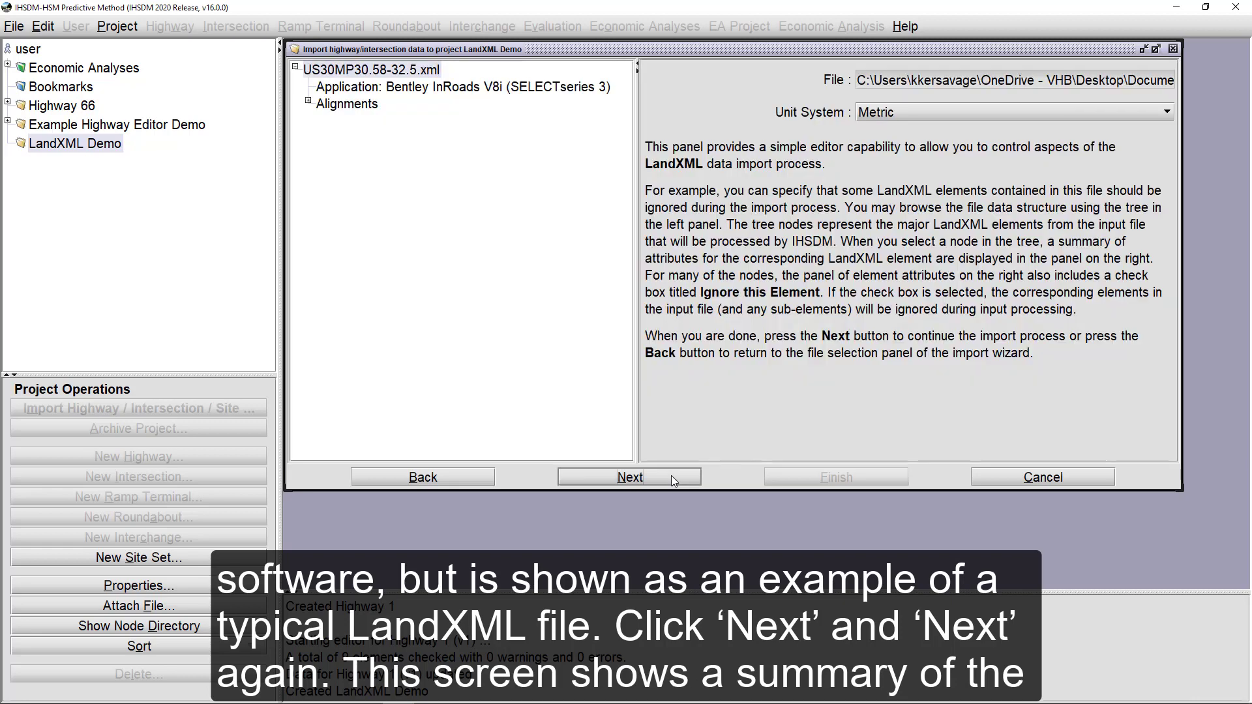
{"action": "left_click", "coordinate": [671, 478]}
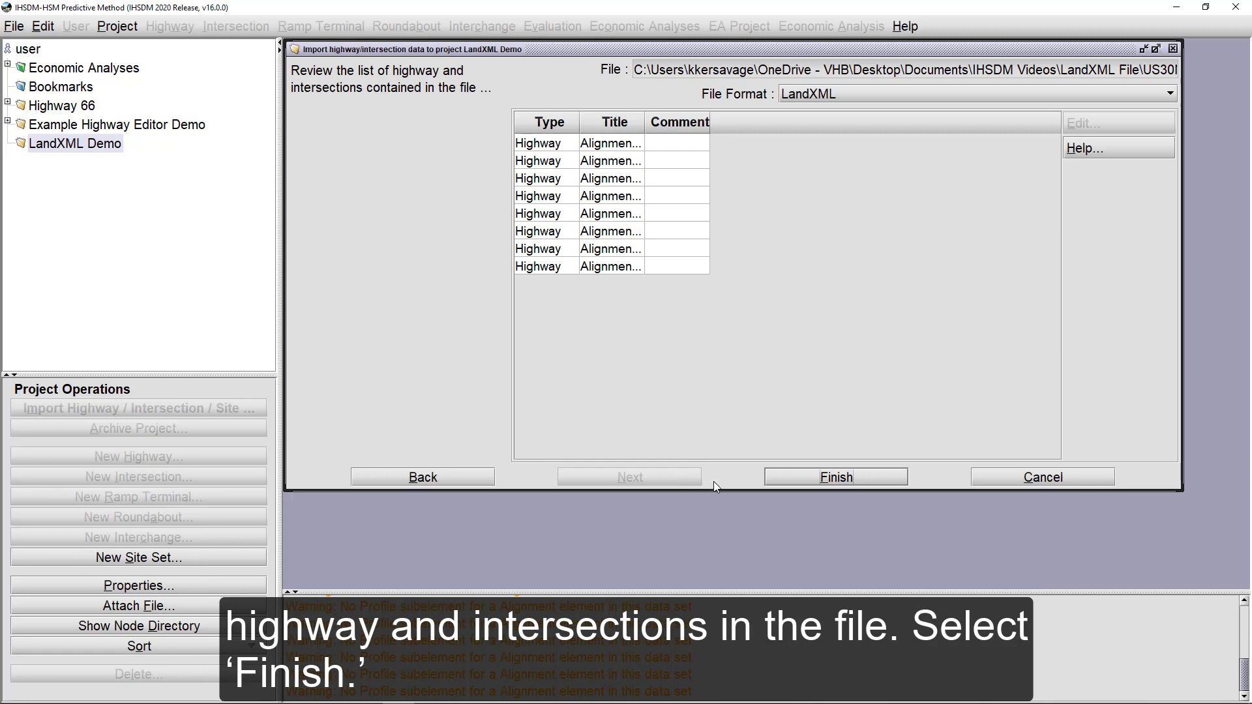
{"action": "left_click", "coordinate": [800, 478]}
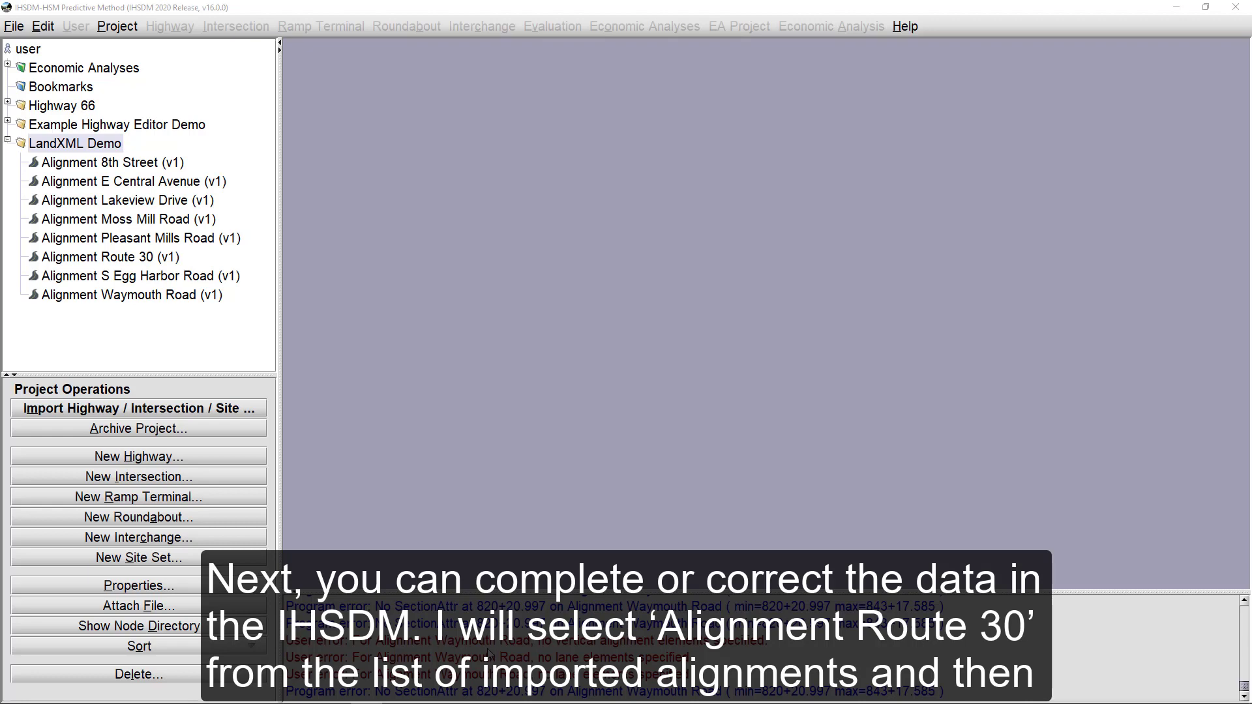
Add a Rural Area Type element to Alignment Route 30 from station 3280+83.990 to 3630+53.738.
{"action": "left_click", "coordinate": [126, 262]}
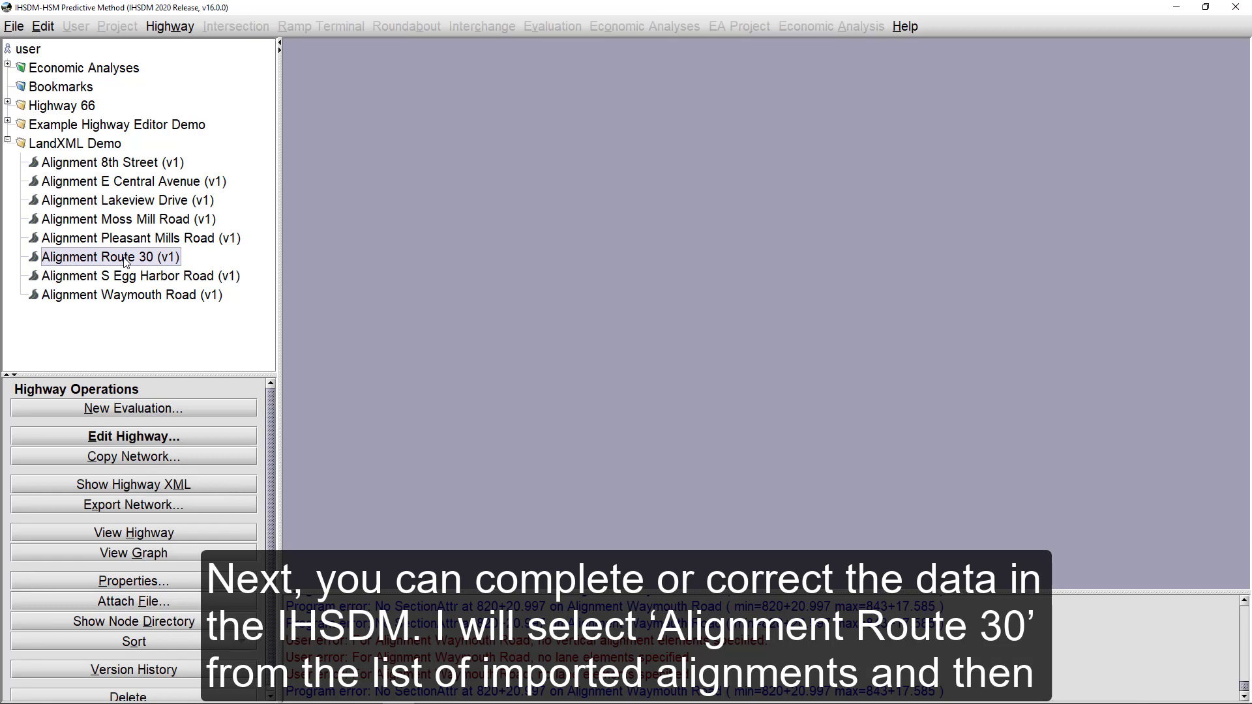
{"action": "left_click", "coordinate": [187, 436]}
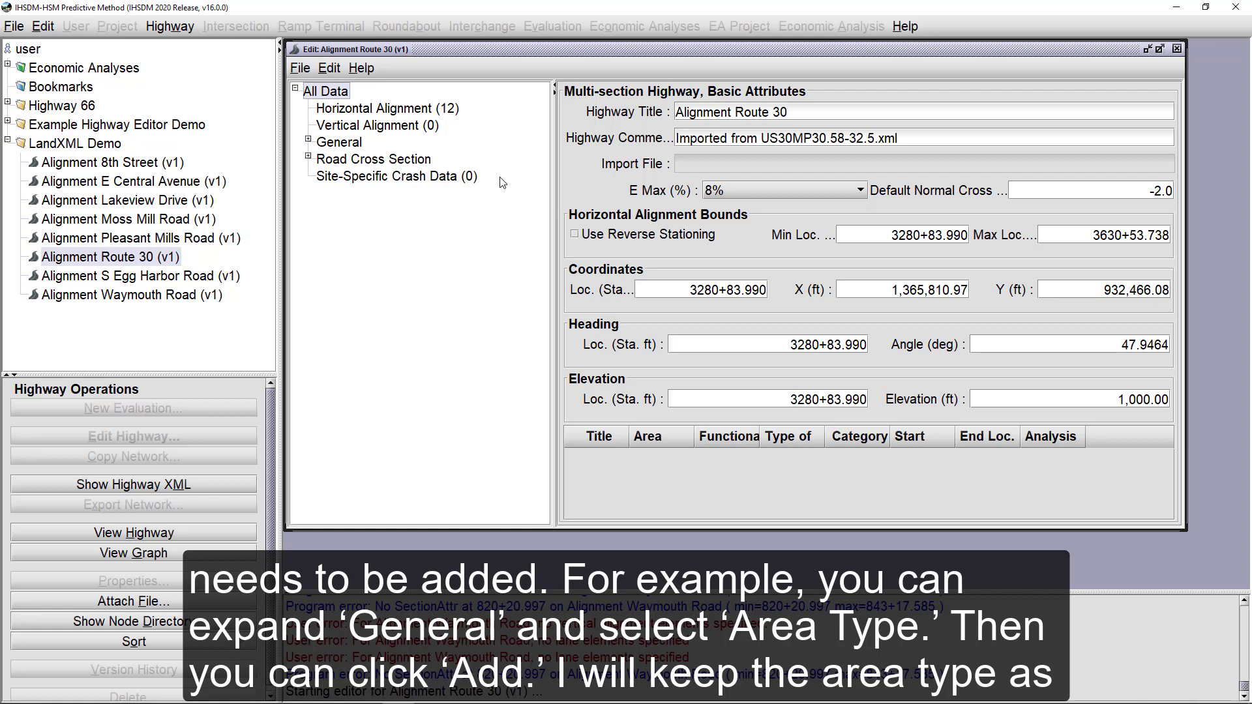
{"action": "left_click", "coordinate": [308, 139]}
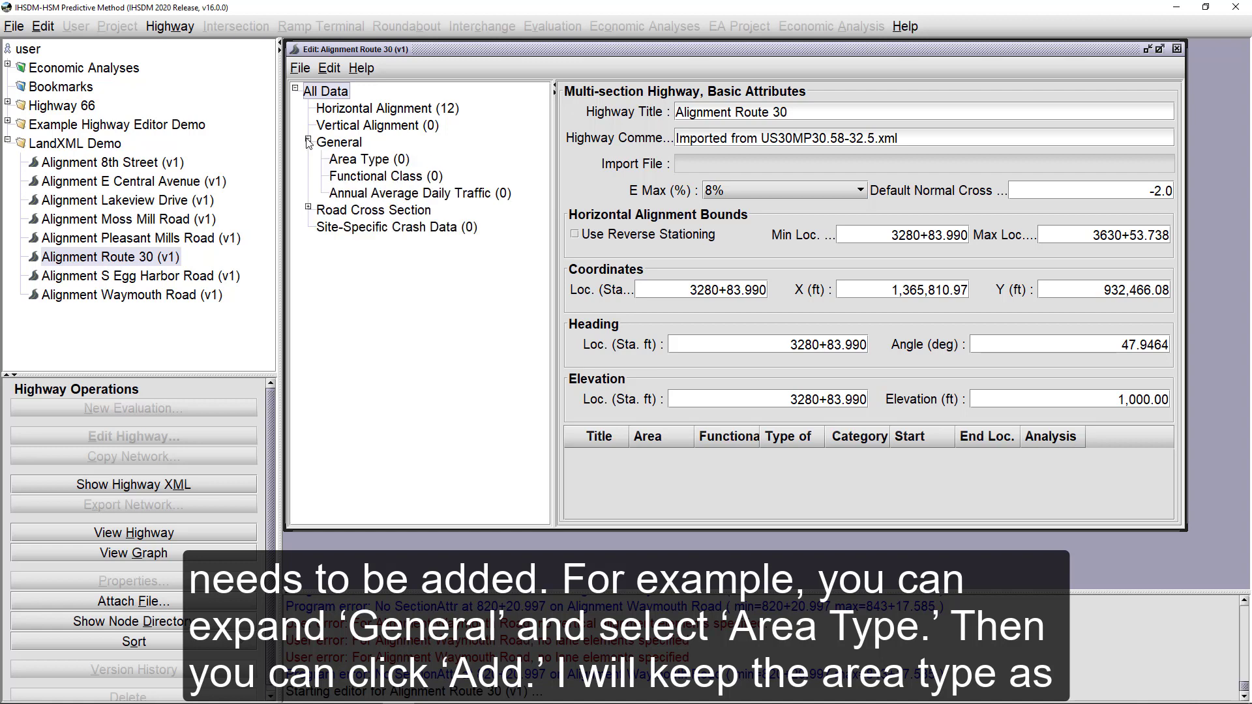
{"action": "left_click", "coordinate": [355, 163]}
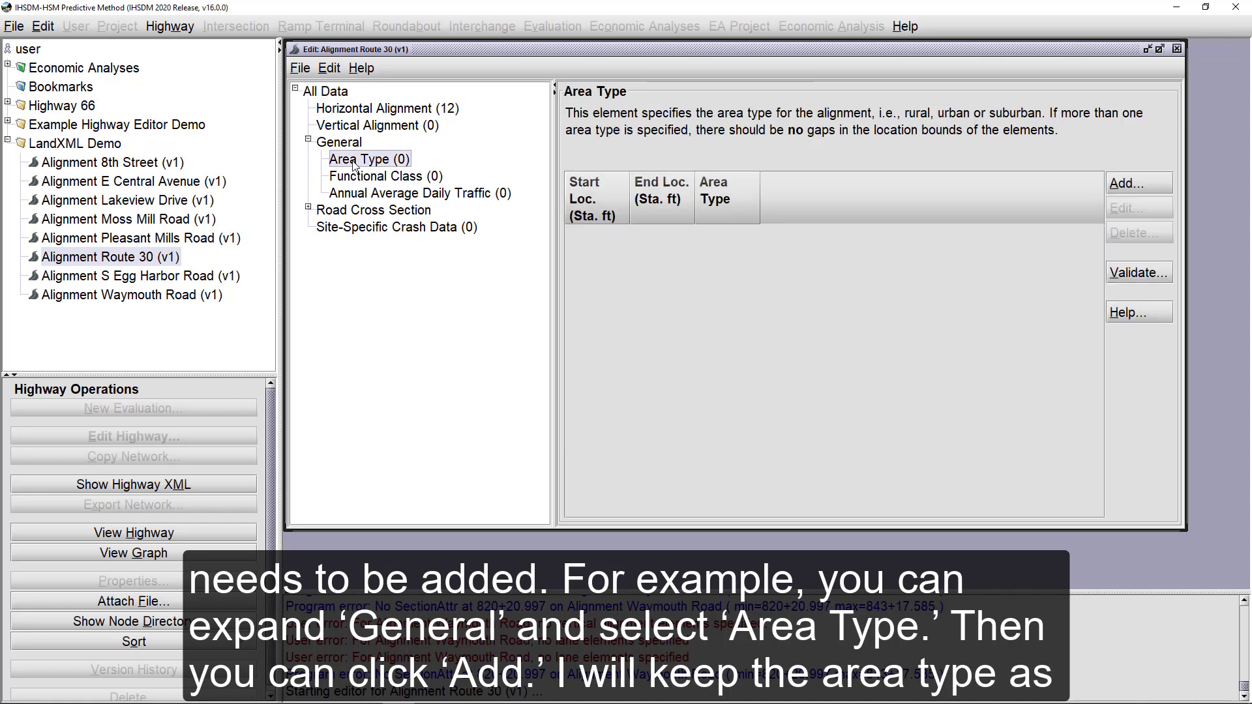
{"action": "left_click", "coordinate": [1160, 179]}
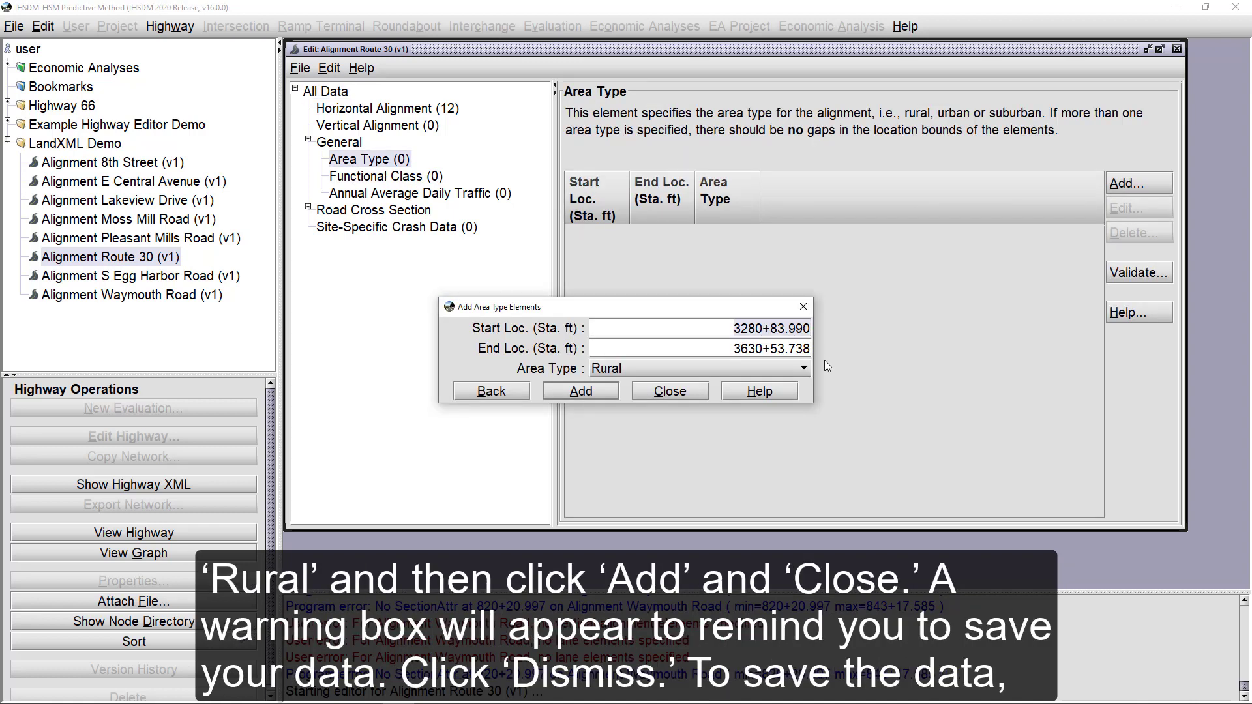
{"action": "left_click", "coordinate": [600, 394]}
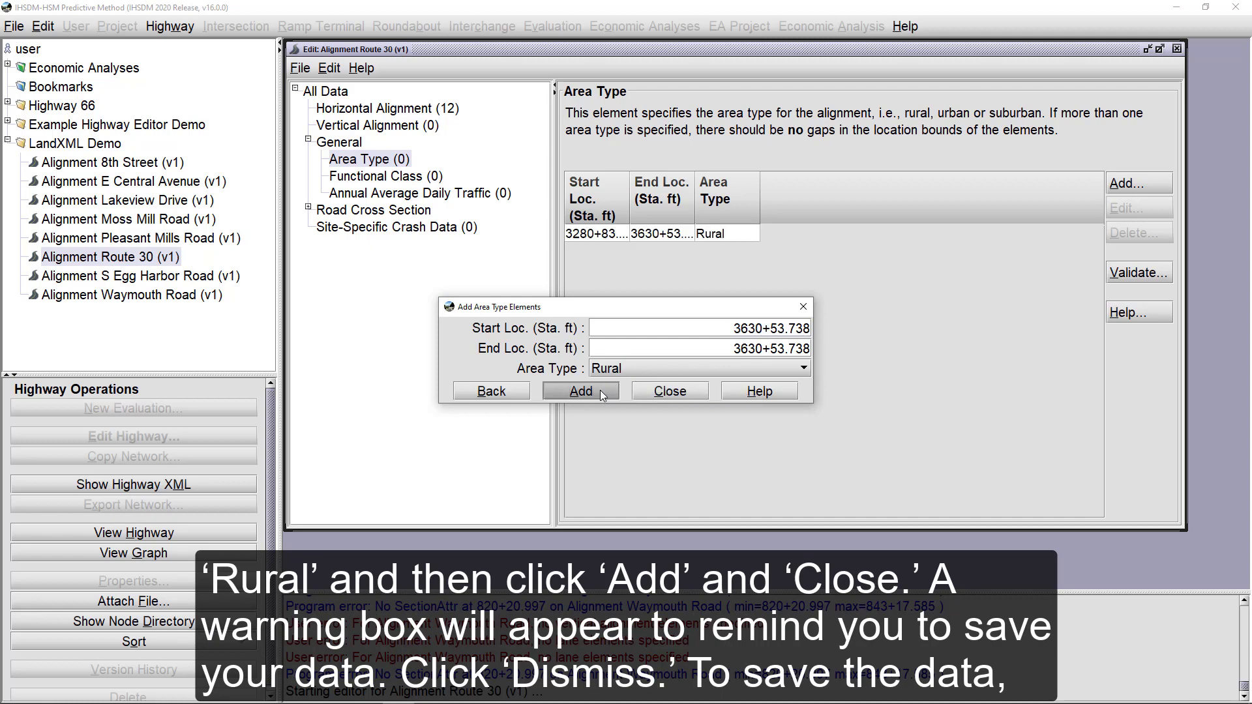
{"action": "left_click", "coordinate": [698, 389]}
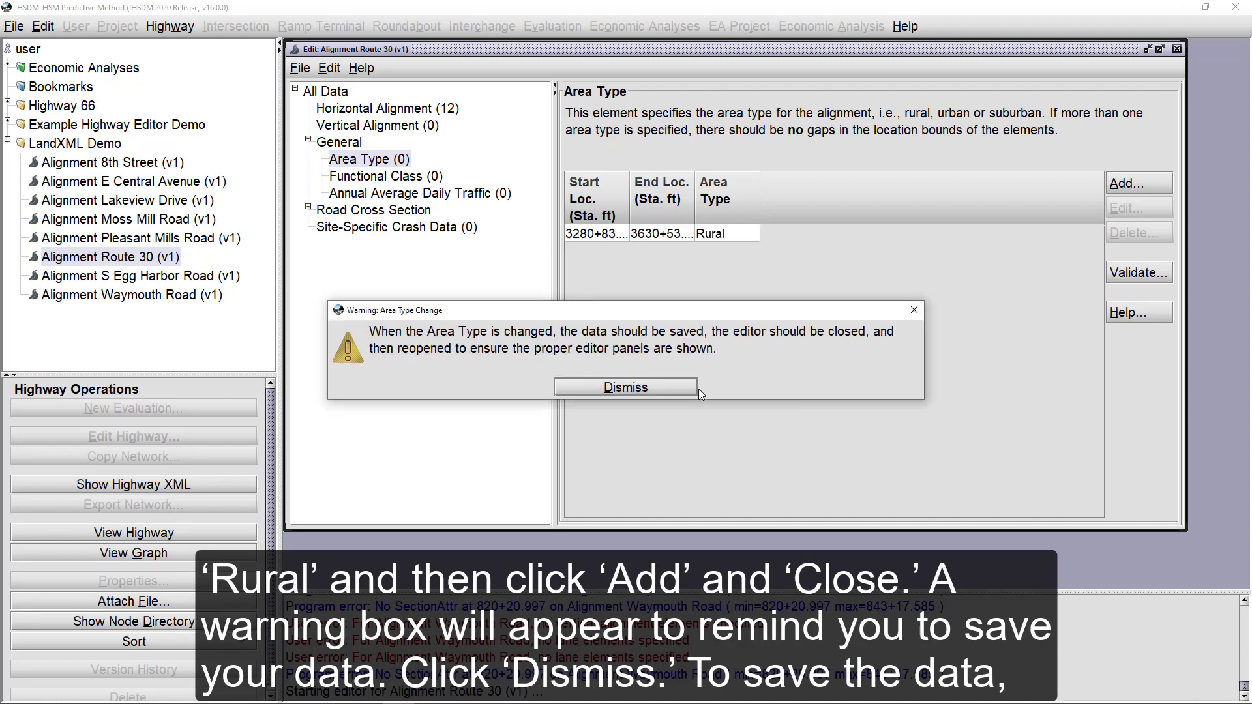
{"action": "left_click", "coordinate": [663, 389]}
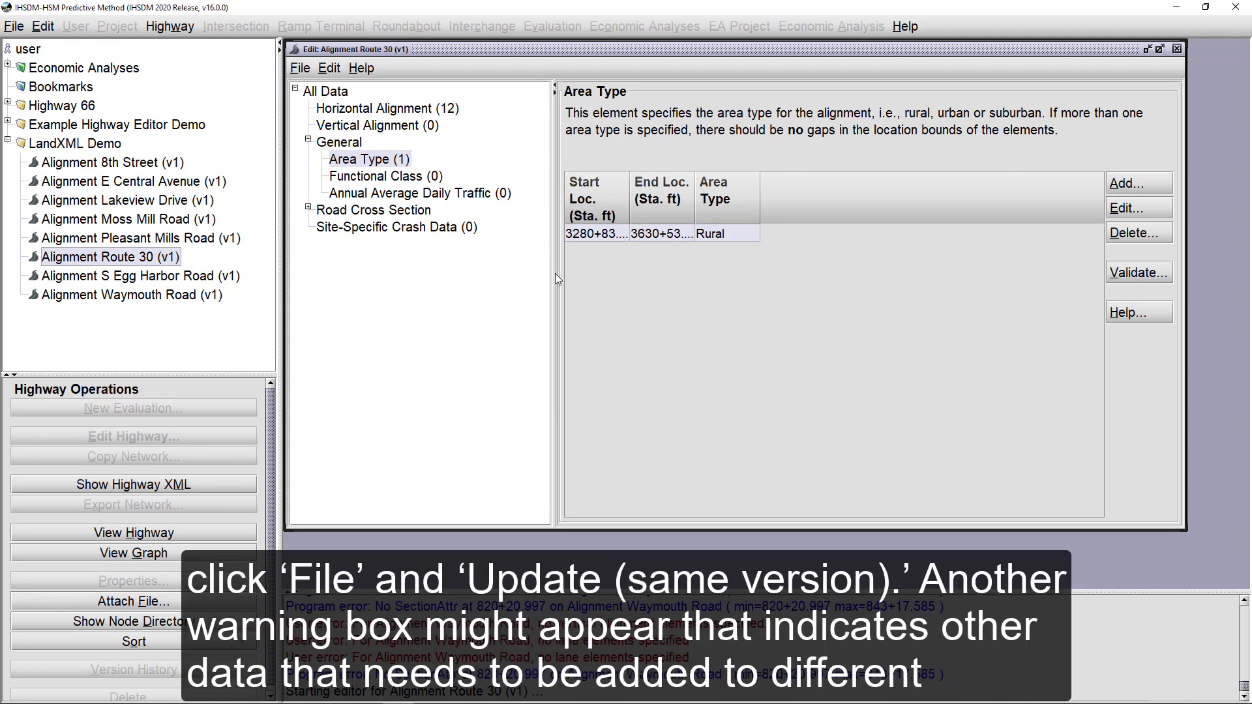
Save the Alignment Route 30 data to the same version and close its editor.
{"action": "left_click", "coordinate": [302, 69]}
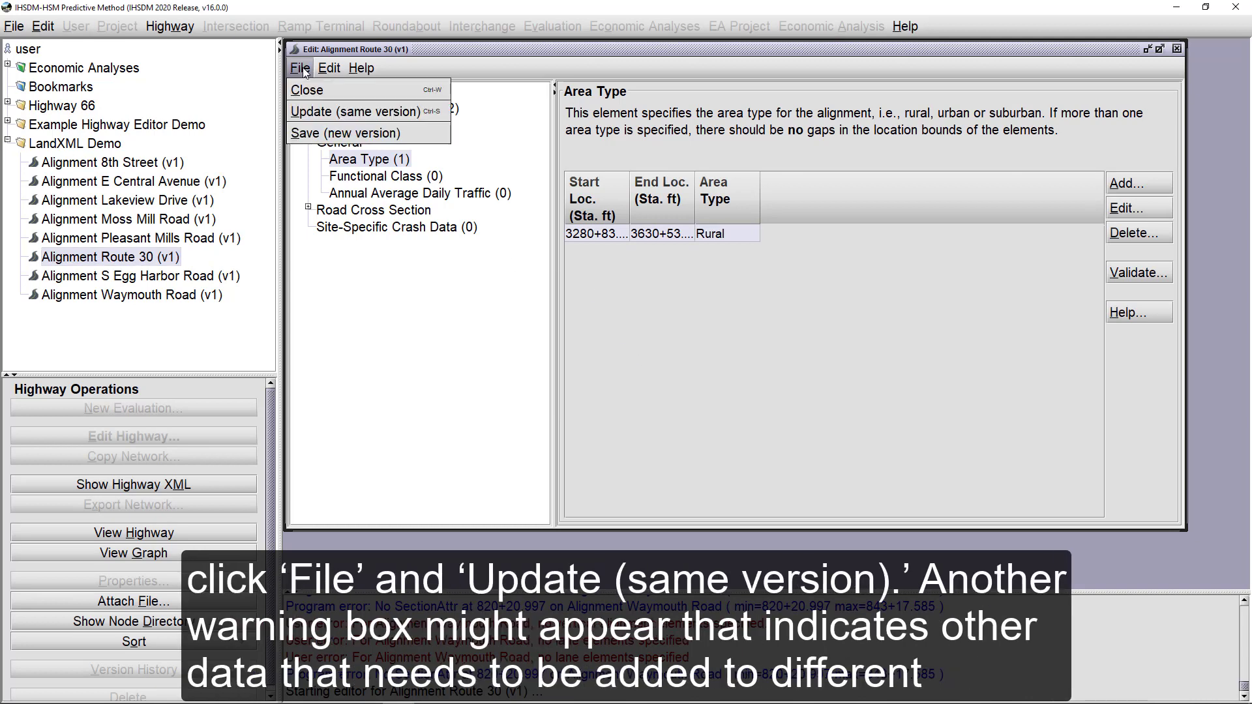
{"action": "left_click", "coordinate": [315, 112]}
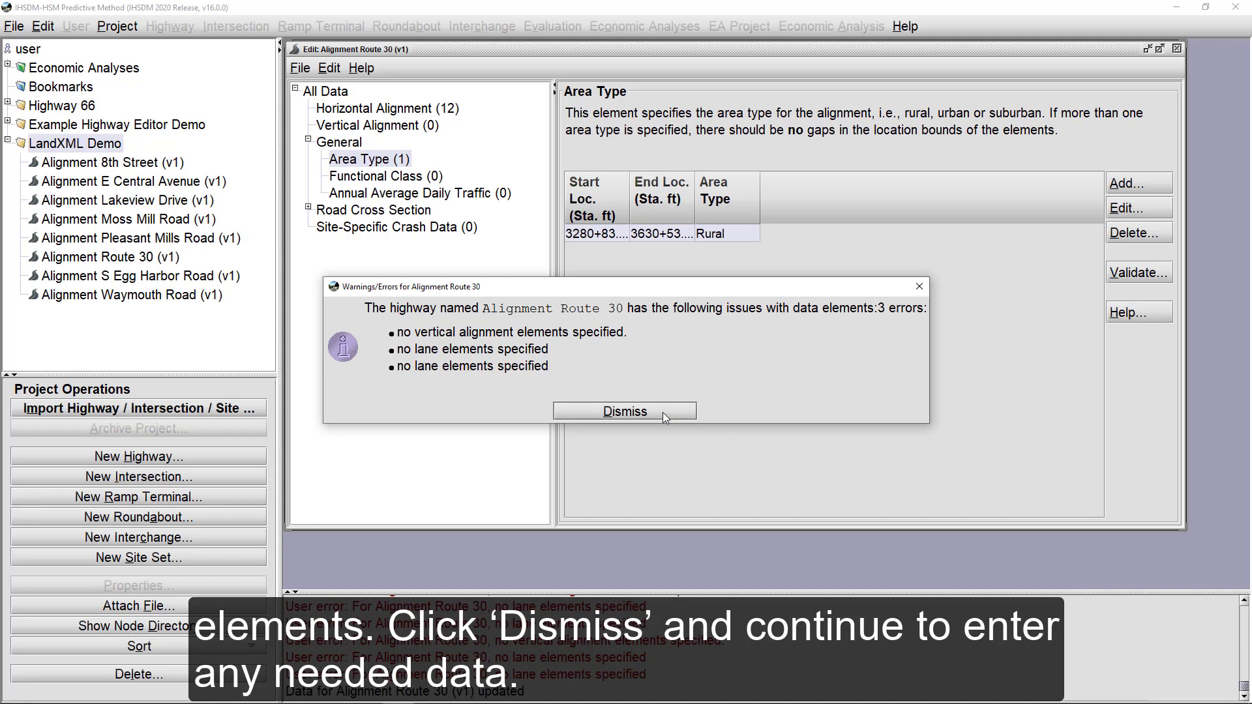
{"action": "left_click", "coordinate": [662, 412]}
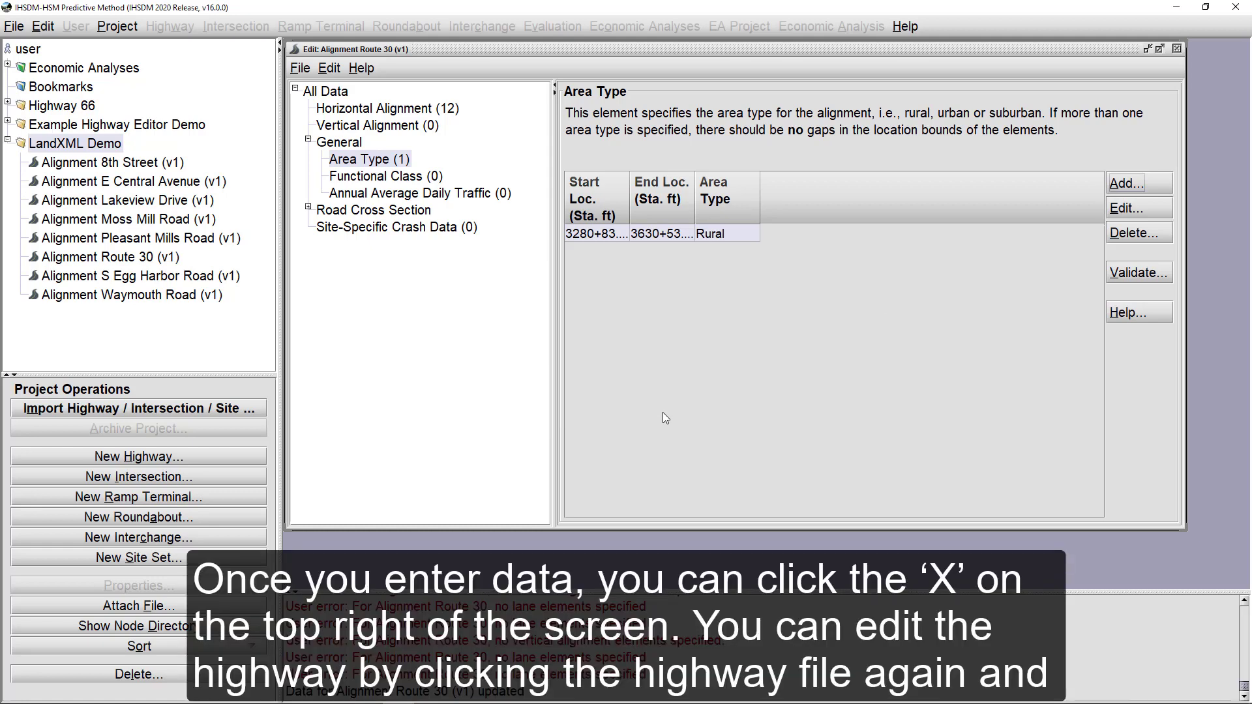
{"action": "left_click", "coordinate": [1178, 50]}
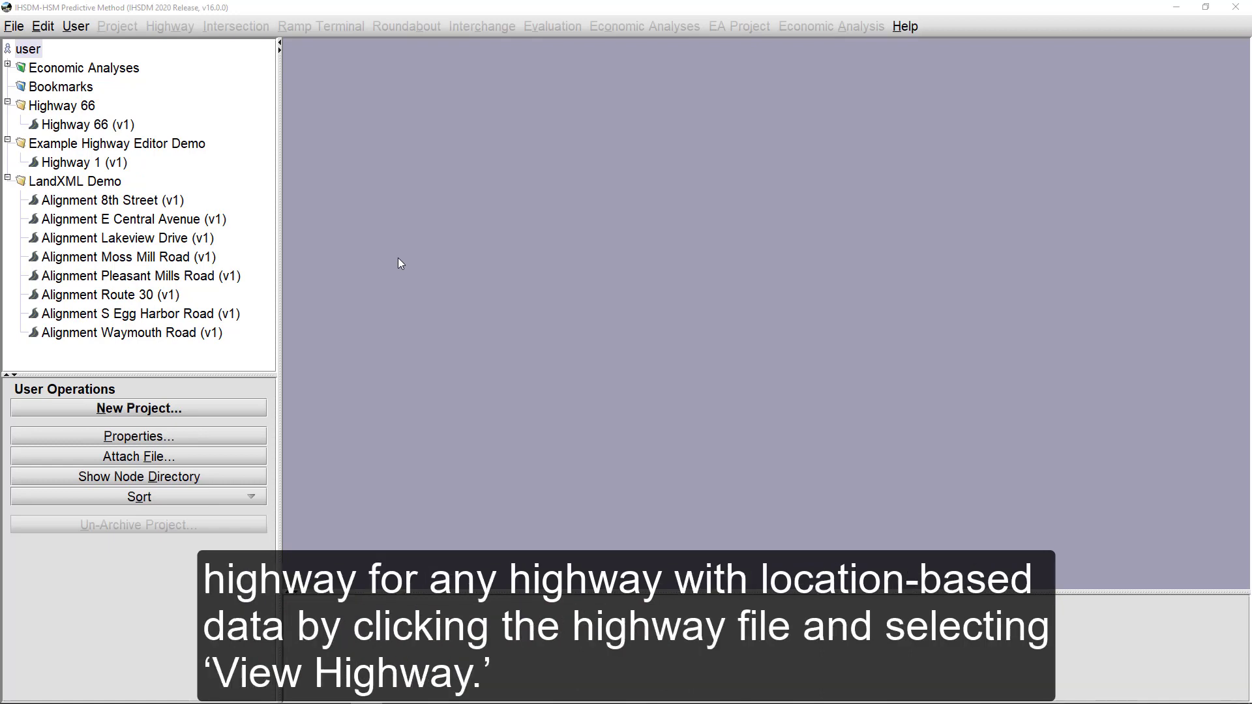
Display Highway 66 in the highway viewer.
{"action": "left_click", "coordinate": [107, 123]}
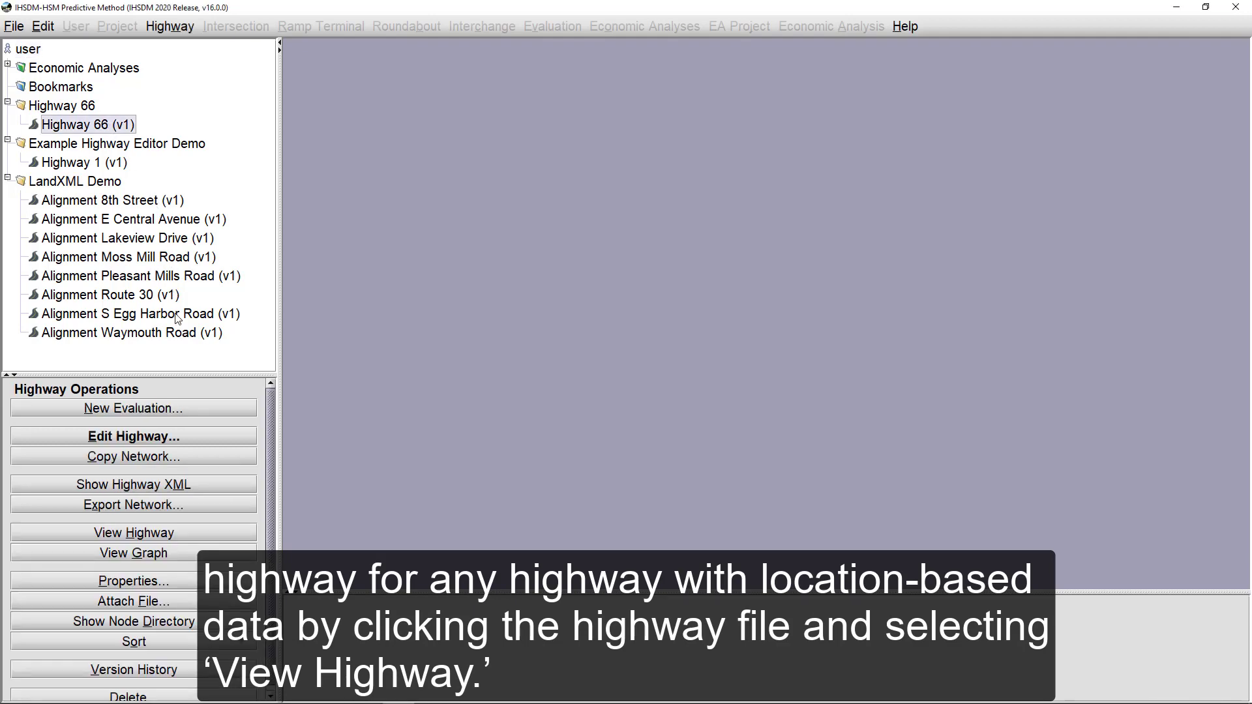
{"action": "left_click", "coordinate": [203, 530]}
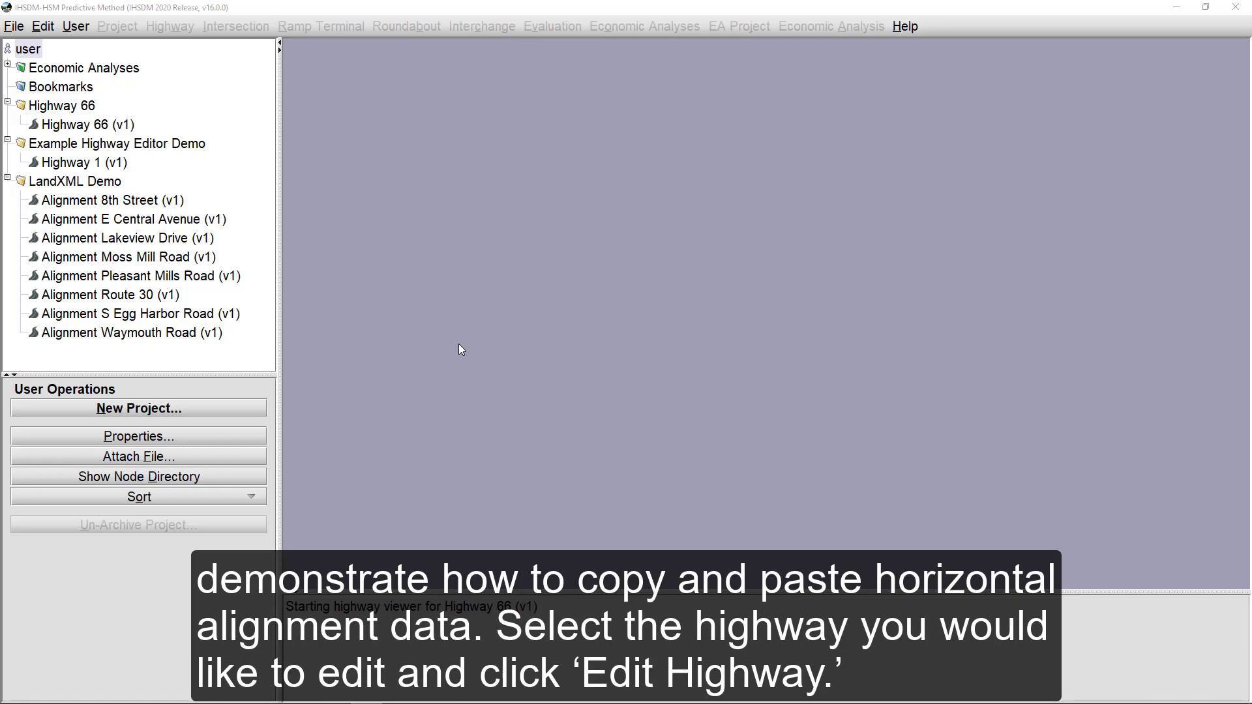
Open Highway 66 for editing and show its Horizontal Alignment data.
{"action": "left_click", "coordinate": [109, 124]}
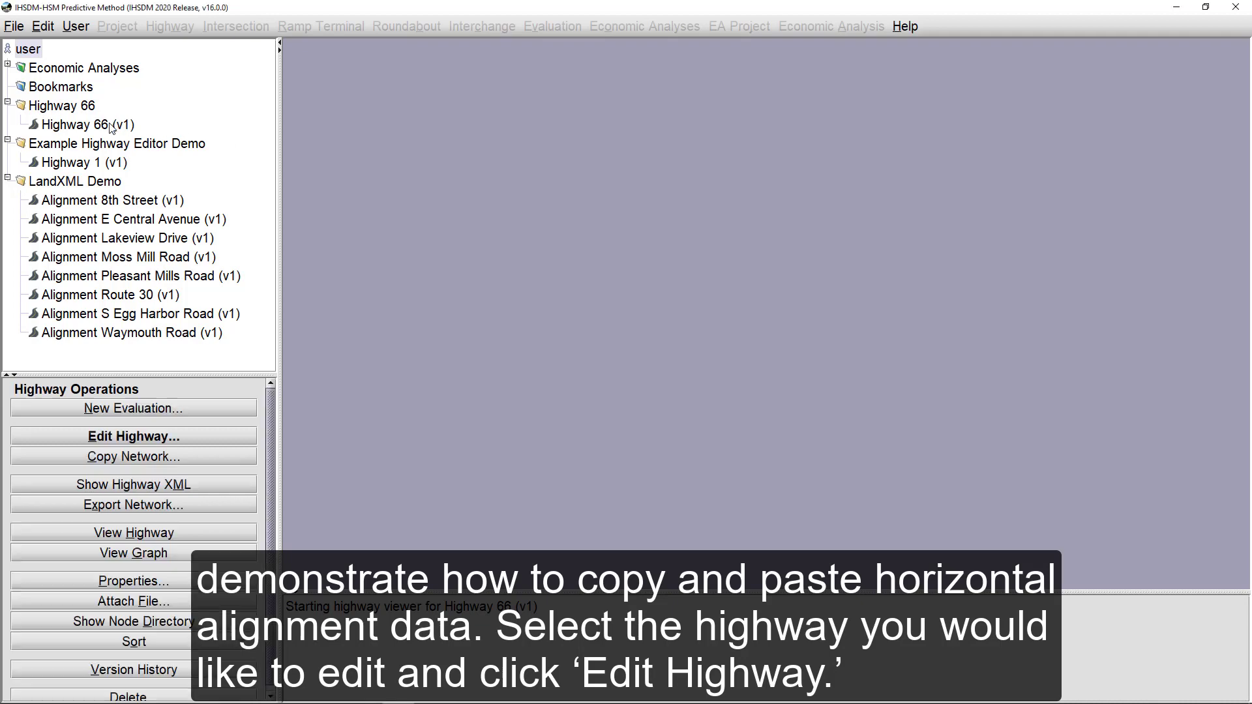
{"action": "double_click", "coordinate": [110, 124]}
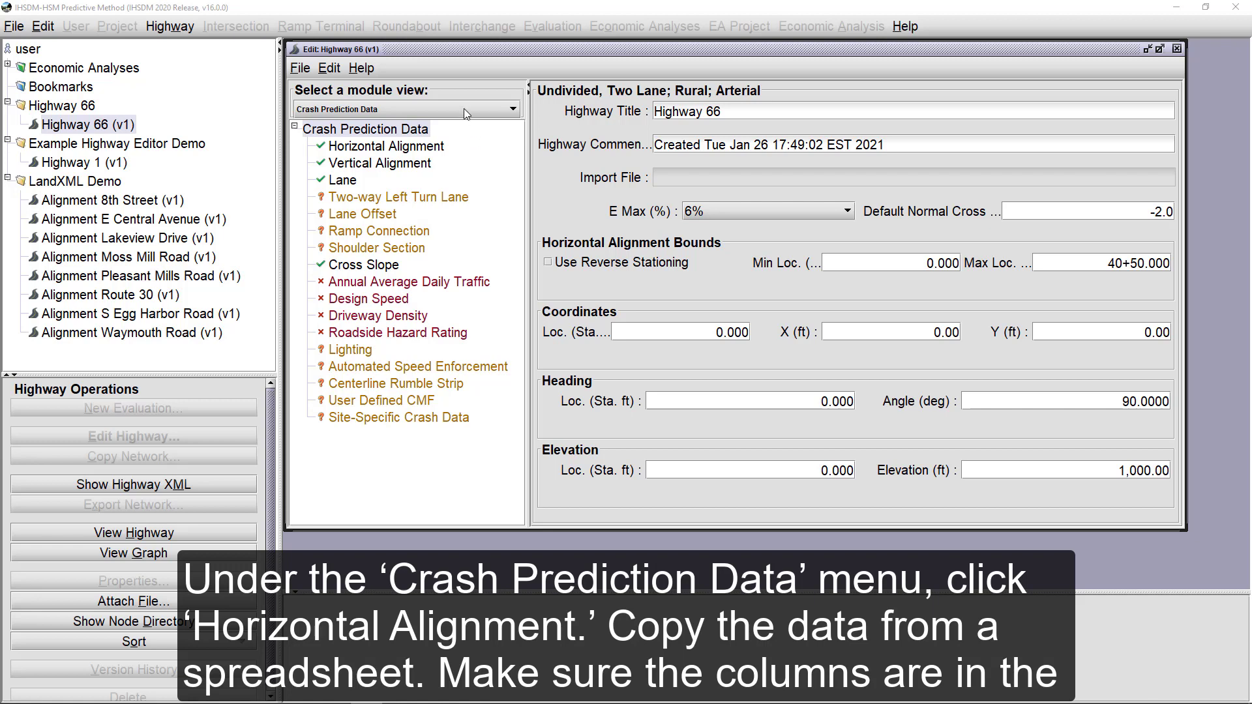
{"action": "left_click", "coordinate": [436, 148]}
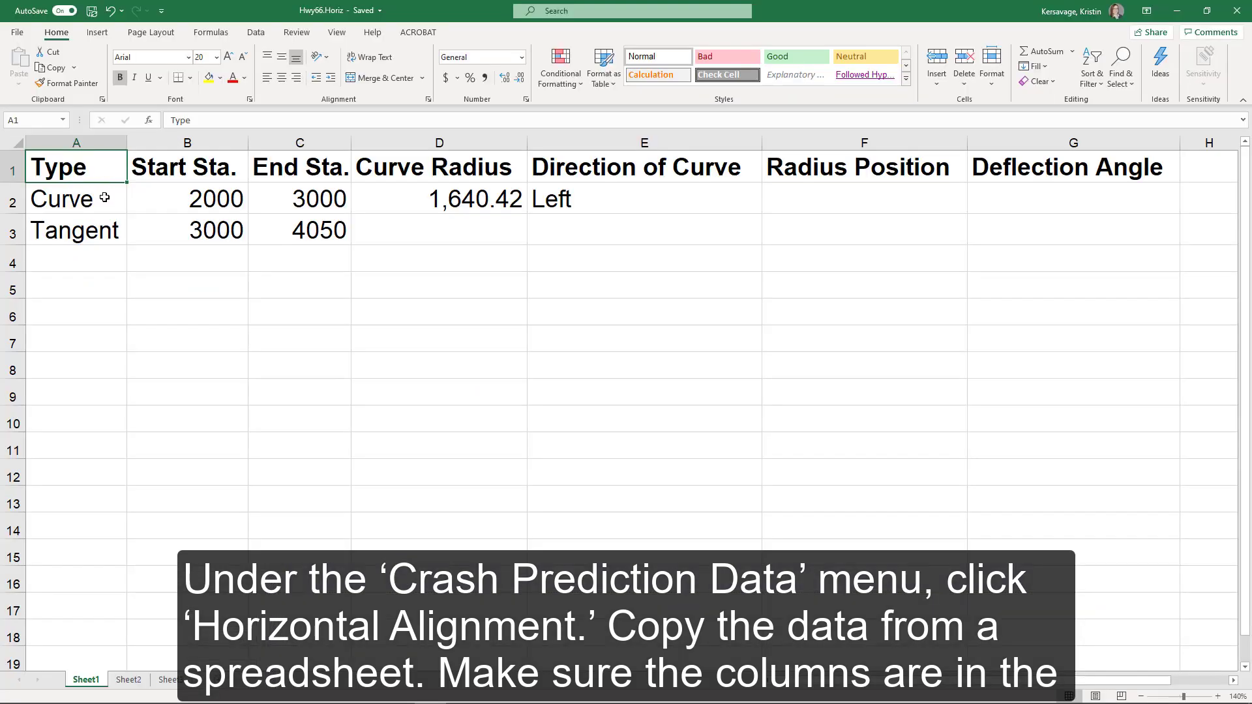
In the Hwy66.Horiz Excel spreadsheet, copy the curve and tangent rows from Type through Deflection Angle, without the header row.
{"action": "left_click", "coordinate": [101, 198]}
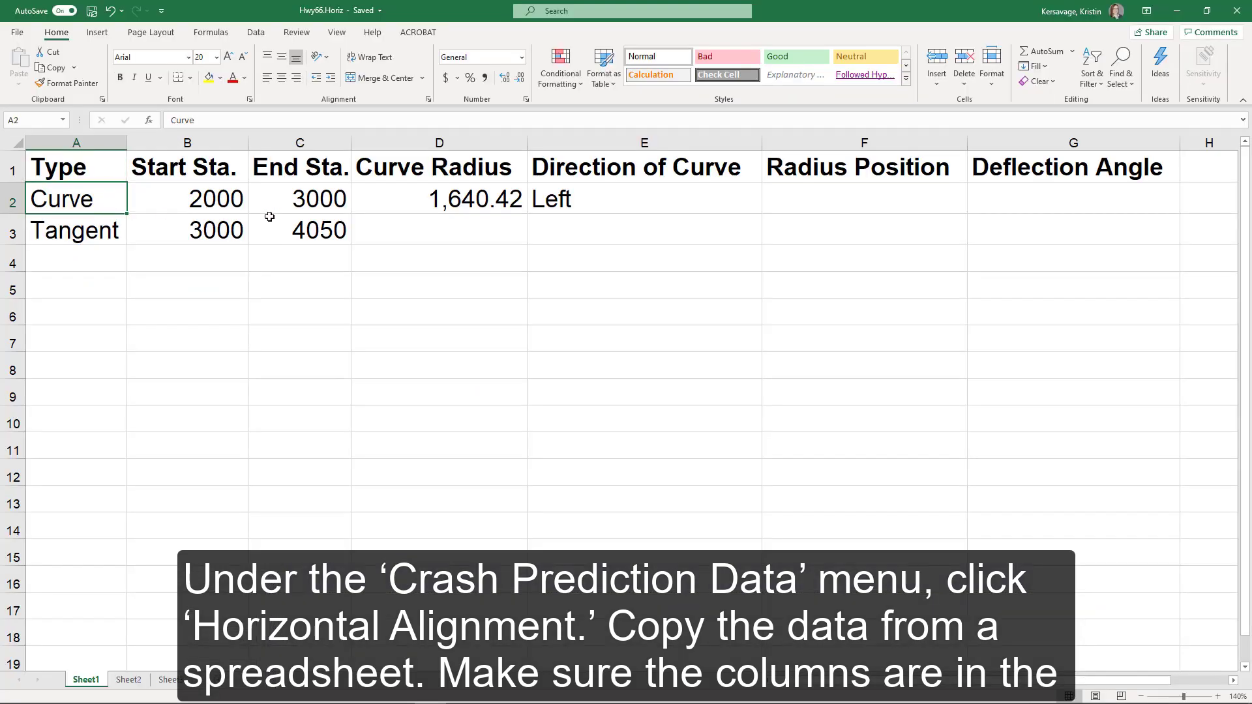
{"action": "left_click_drag", "start_coordinate": [269, 217], "coordinate": [991, 230]}
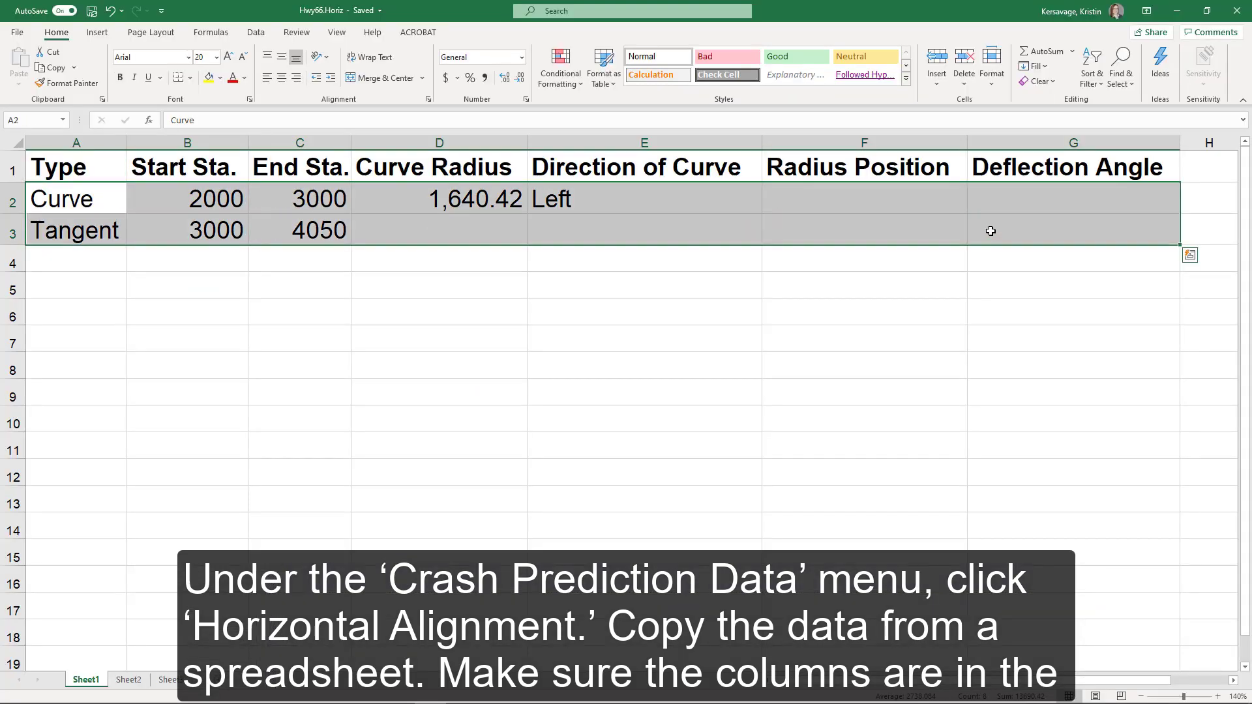
{"action": "right_click", "coordinate": [991, 231]}
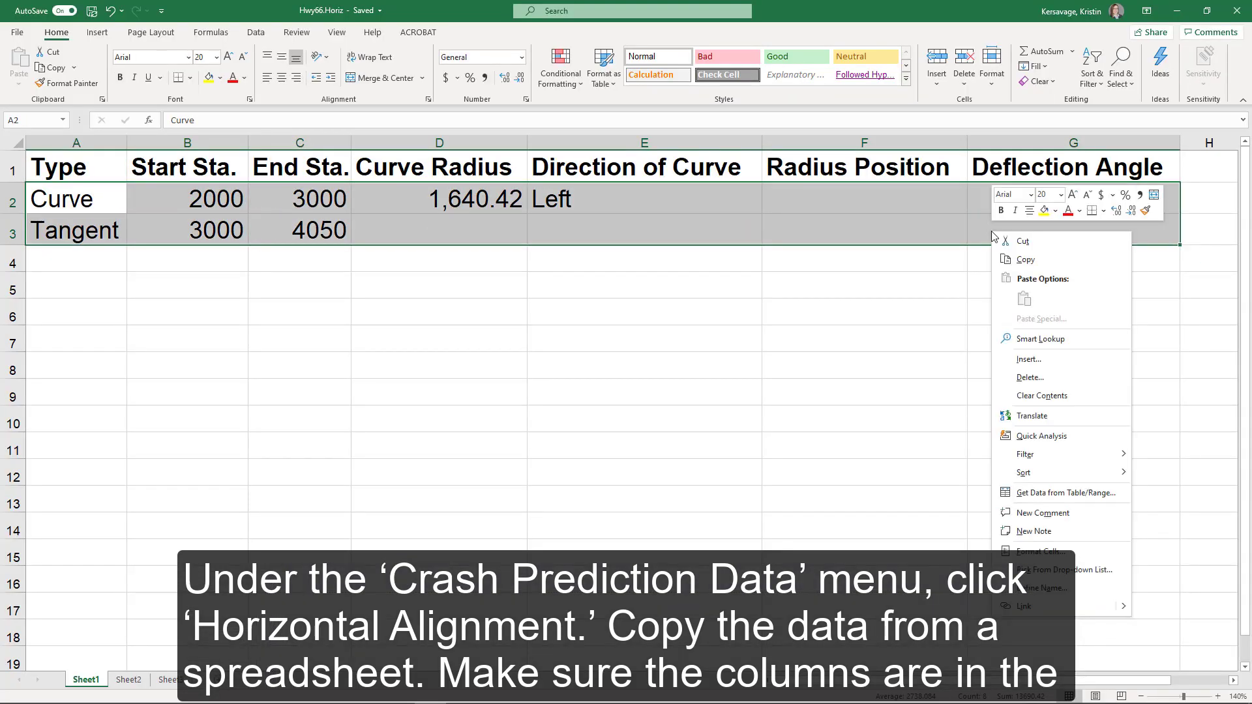
{"action": "left_click", "coordinate": [1023, 259]}
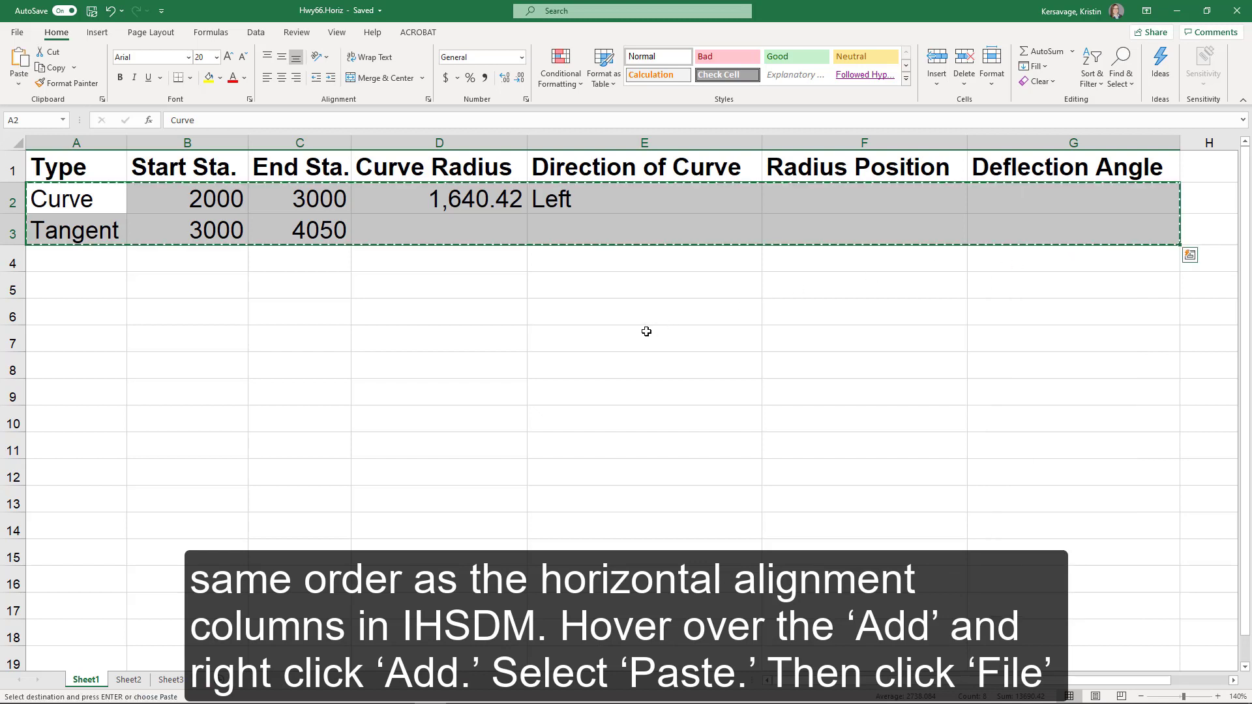
Switch back to IHSDM, paste the copied rows into Highway 66's Horizontal Alignment table and save to the same version.
{"action": "key", "text": "alt+Tab"}
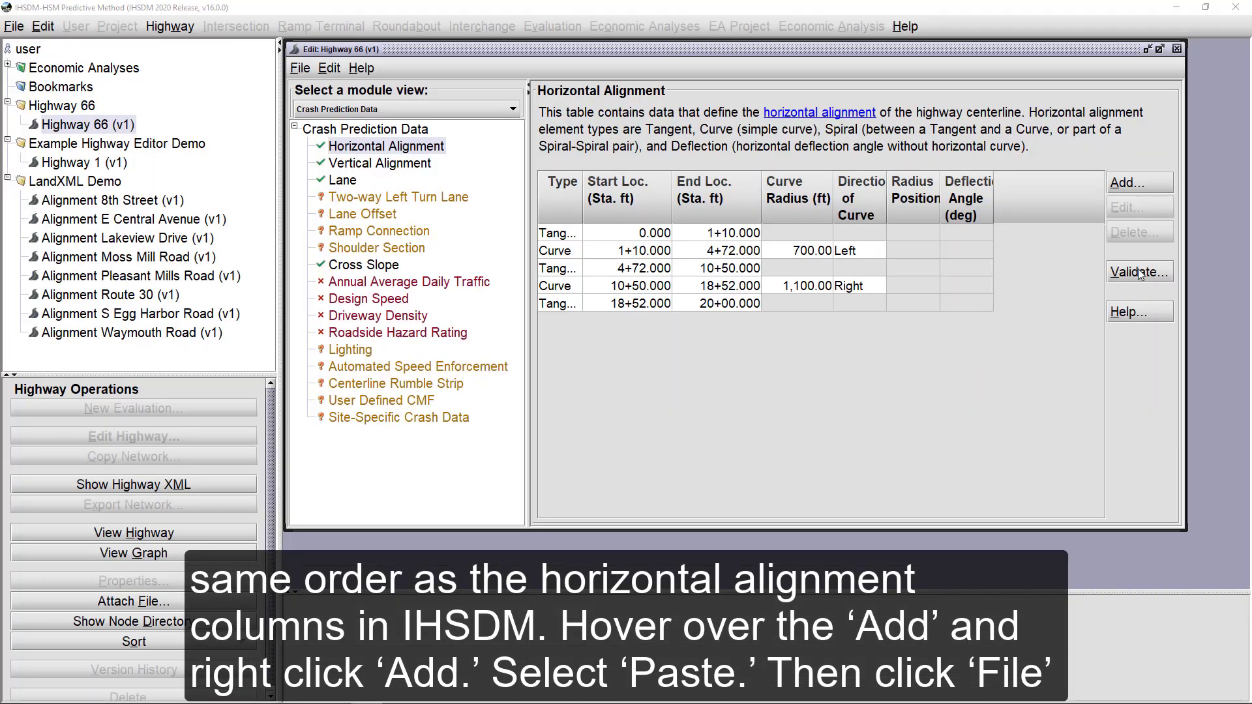
{"action": "right_click", "coordinate": [1149, 182]}
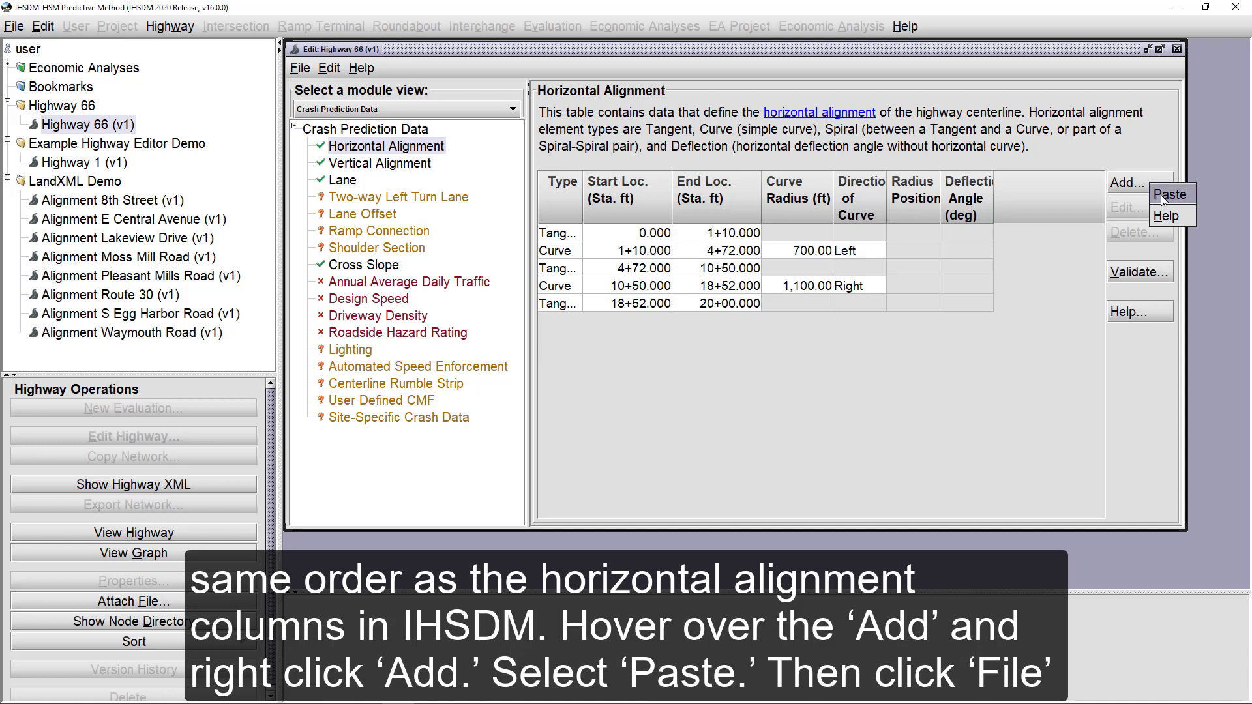
{"action": "left_click", "coordinate": [1160, 194]}
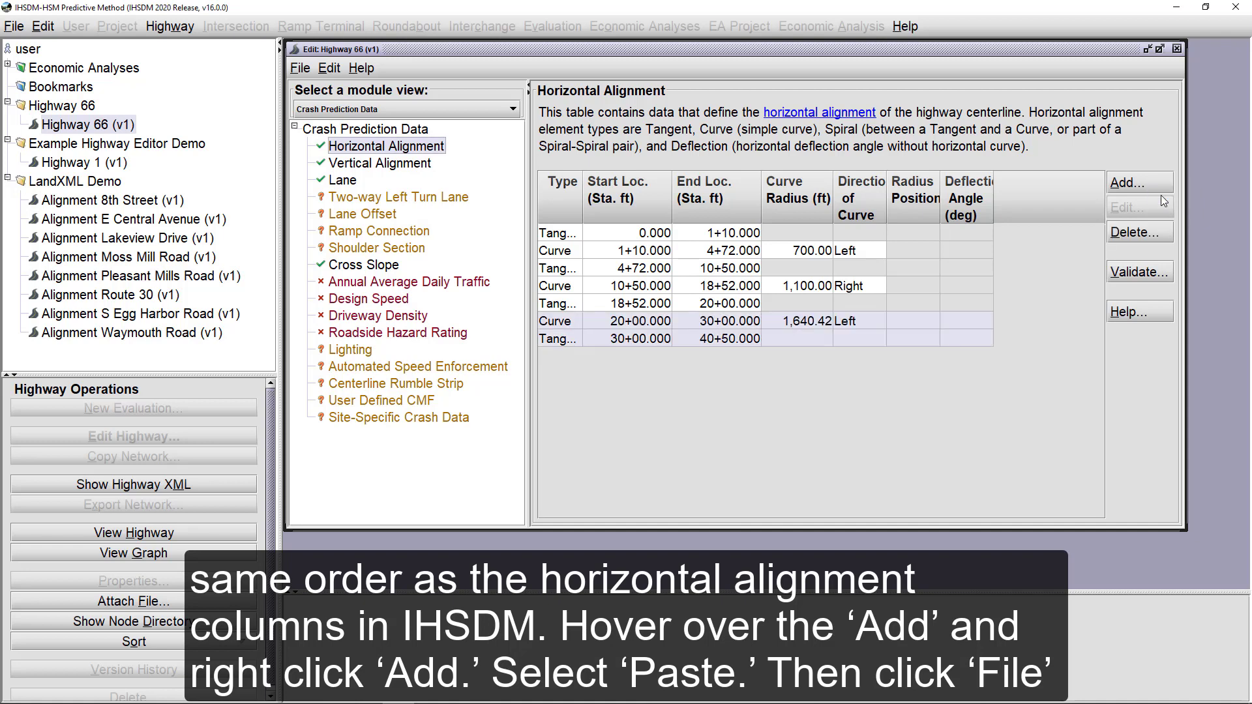
{"action": "left_click", "coordinate": [302, 68]}
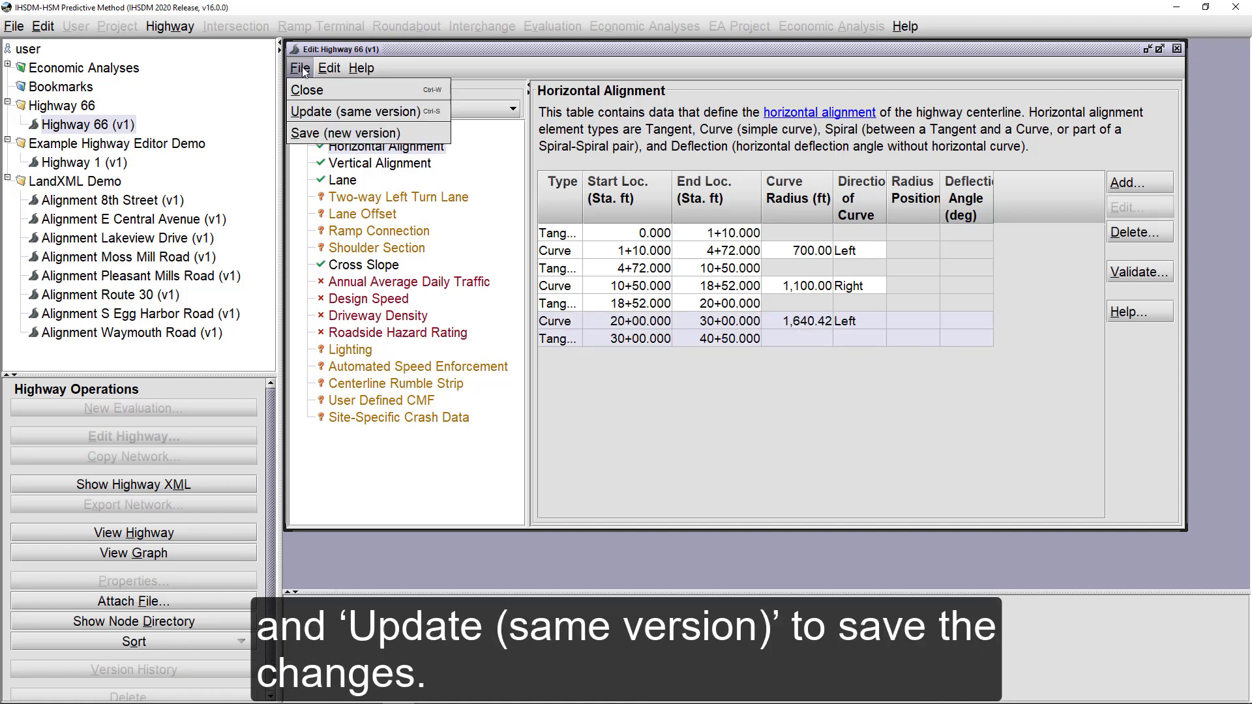
{"action": "left_click", "coordinate": [315, 113]}
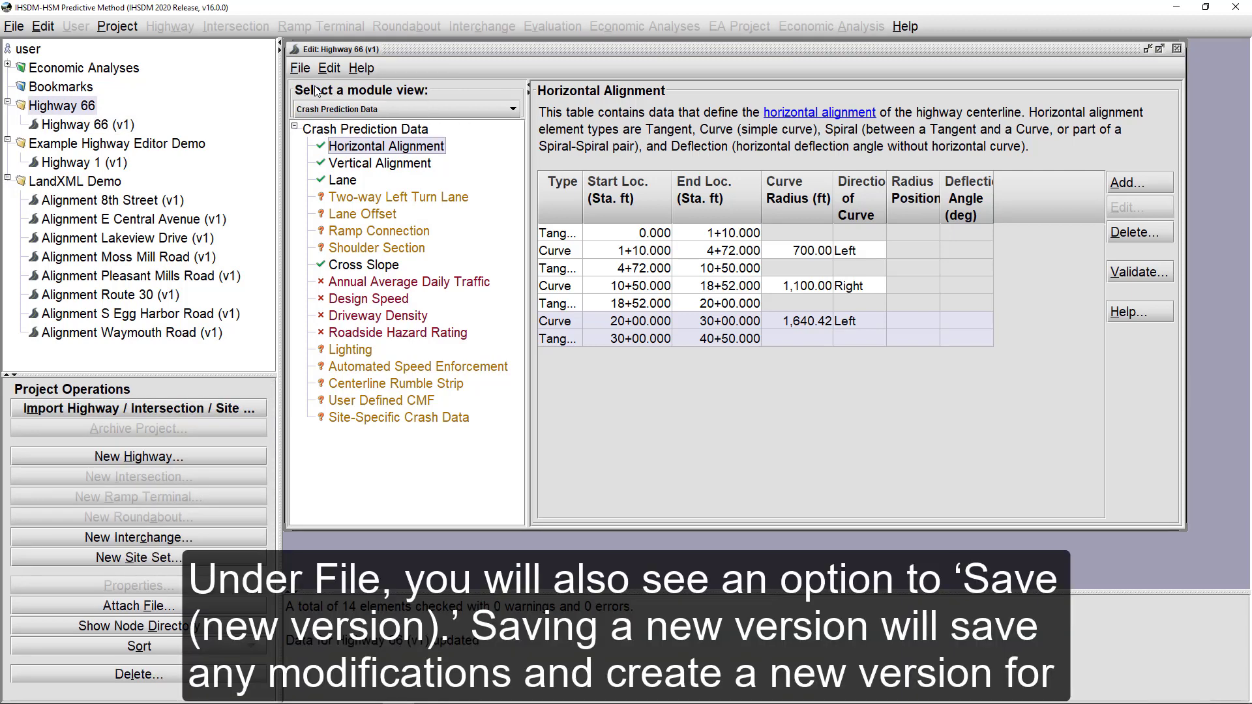
{"action": "left_click", "coordinate": [300, 68]}
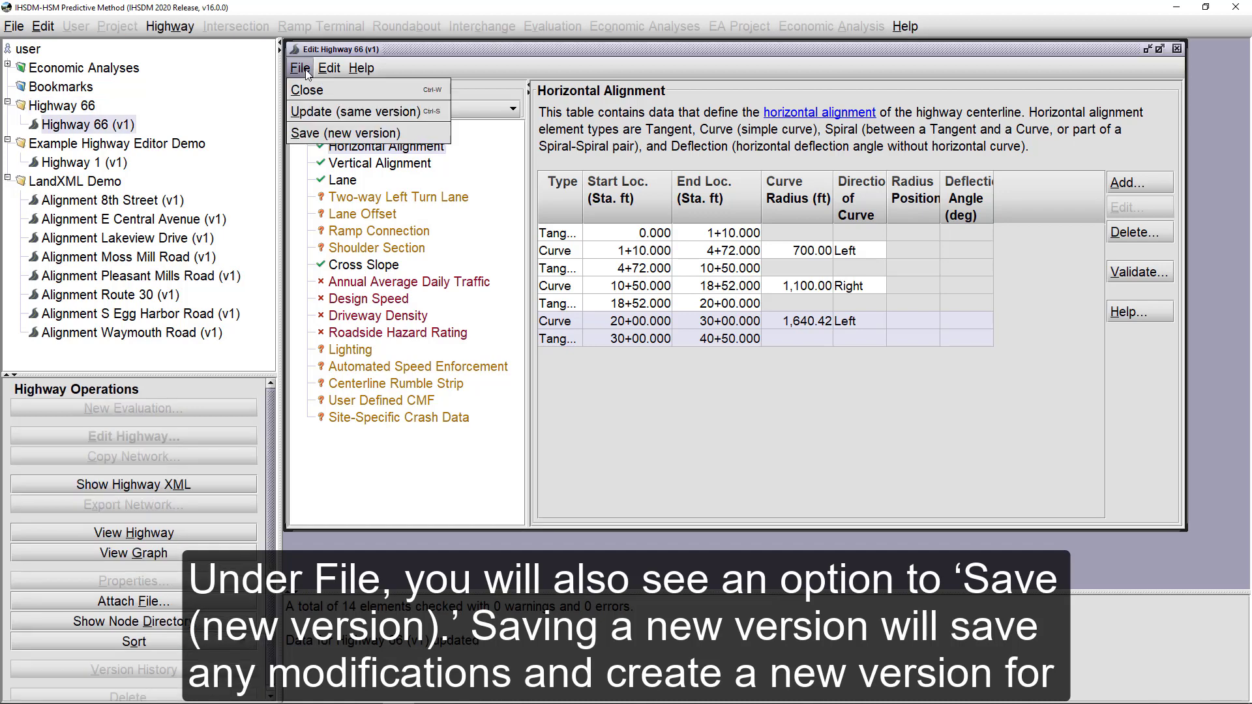
{"action": "left_click", "coordinate": [305, 70]}
{"action": "left_click", "coordinate": [310, 68]}
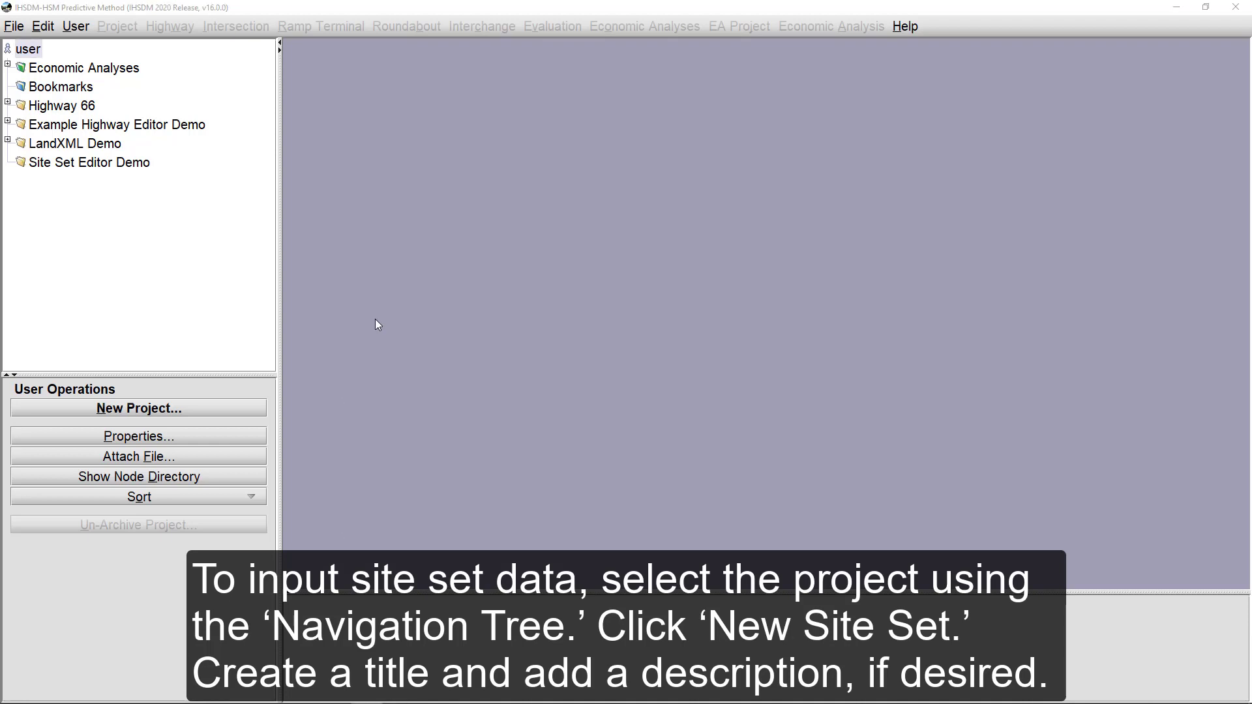
Create a new site set in the Site Set Editor Demo project, keeping the default title SiteSetData 4 and an empty description.
{"action": "left_click", "coordinate": [137, 171]}
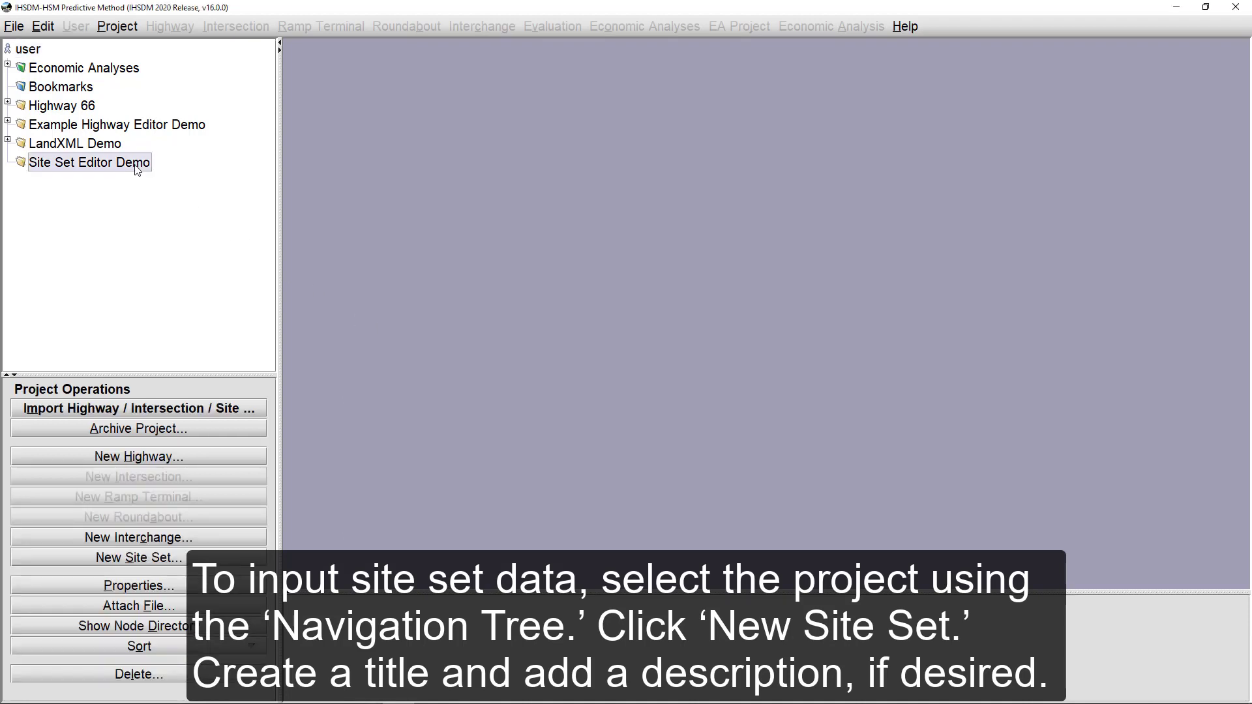
{"action": "left_click", "coordinate": [197, 559]}
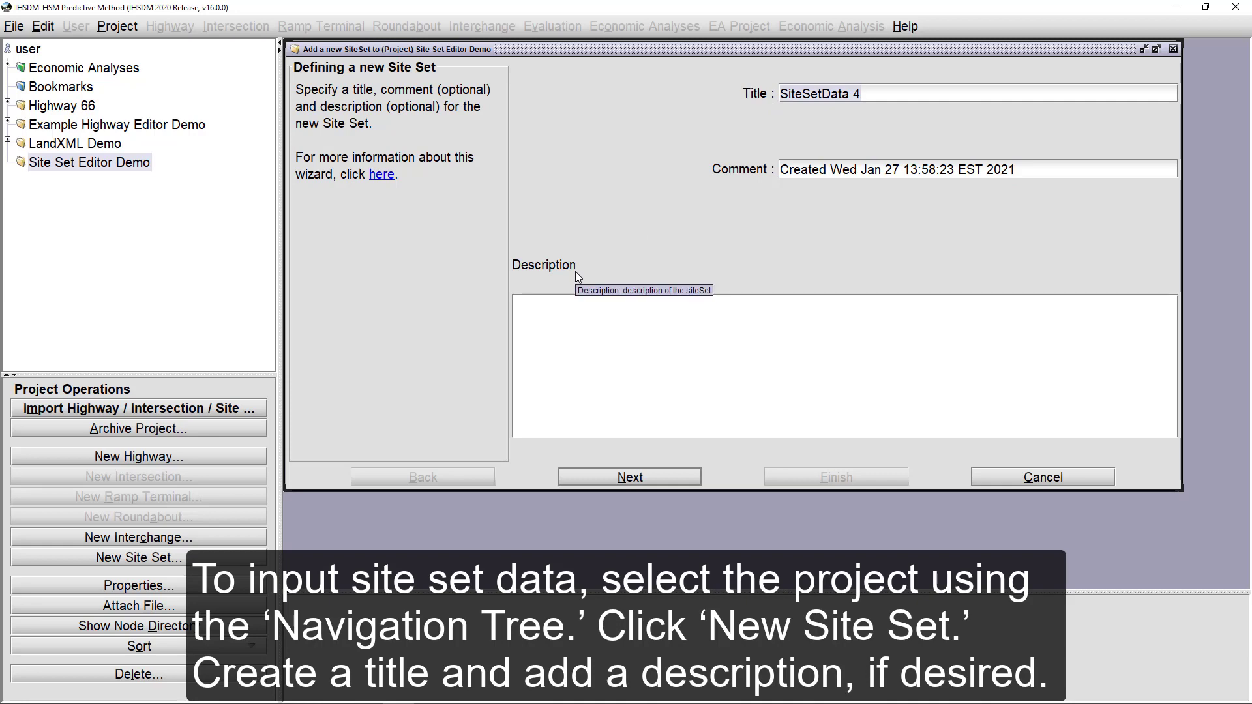
{"action": "left_click", "coordinate": [651, 479]}
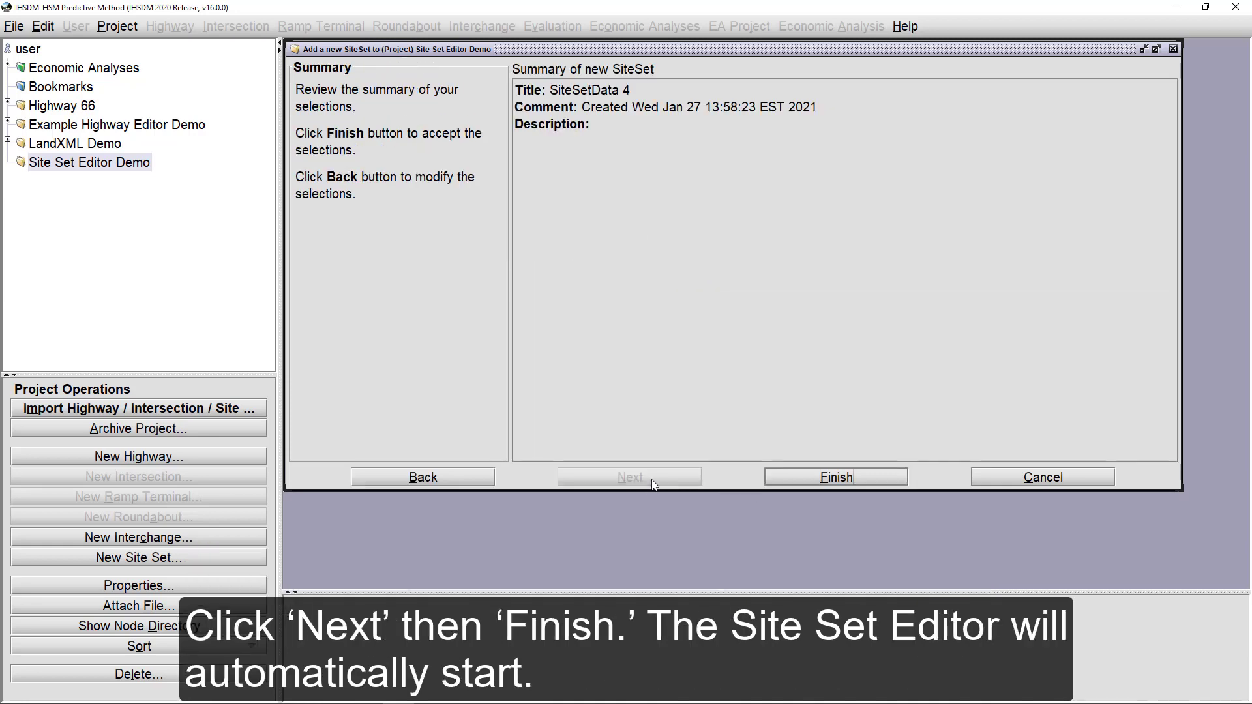
{"action": "left_click", "coordinate": [791, 481]}
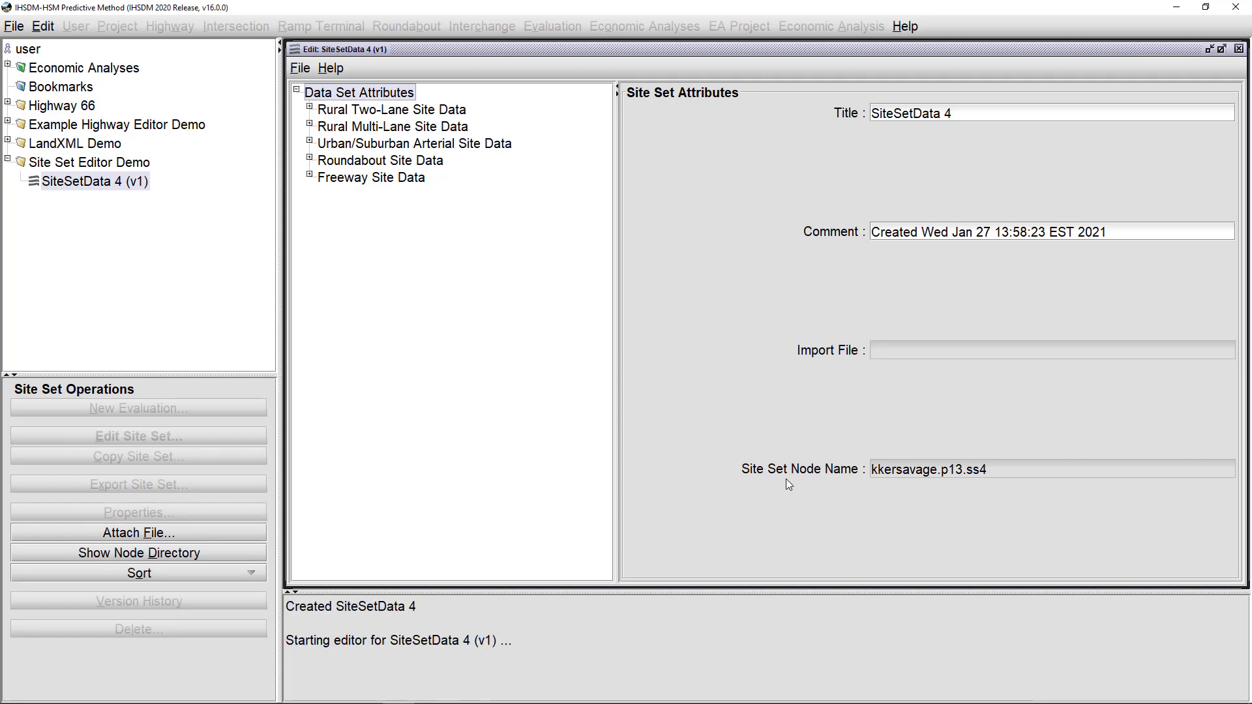
Expand the two-lane, multi-lane and urban/suburban site types and open the site data of the Rural Multi-Lane Three-Legged, Minor-Road Stop Control Intersection (RML_3ST) for editing.
{"action": "left_click", "coordinate": [310, 108]}
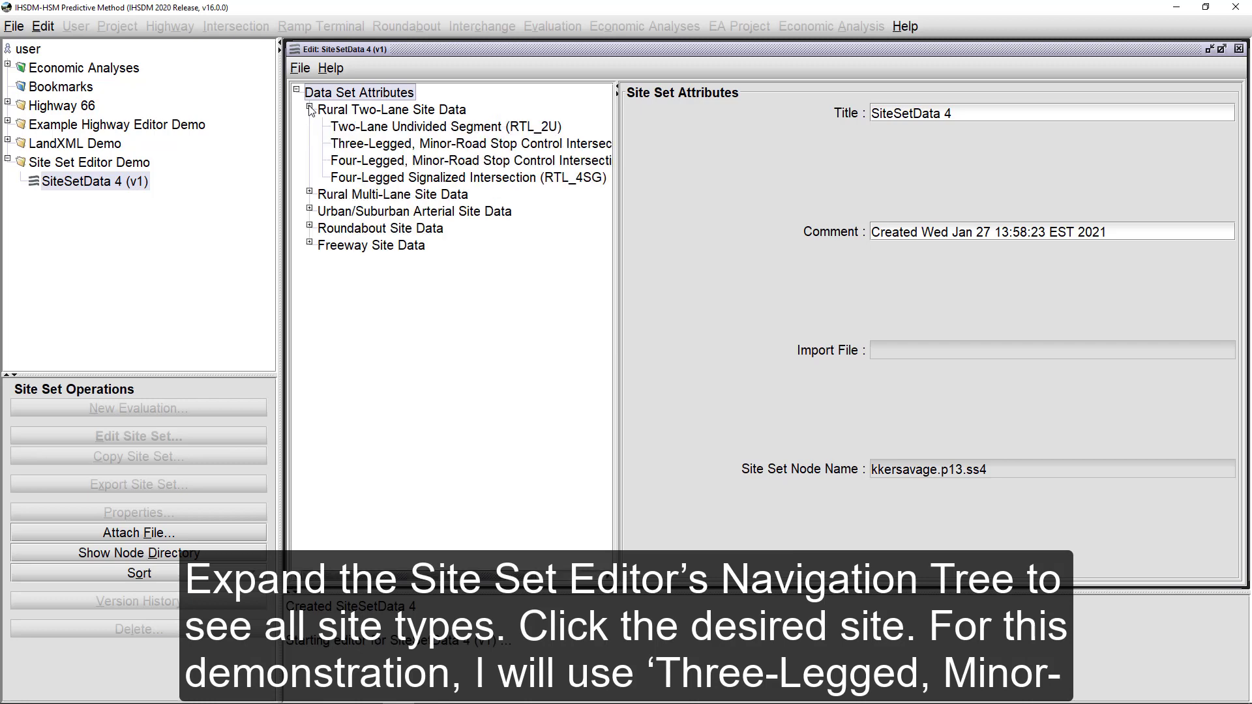
{"action": "left_click", "coordinate": [310, 193]}
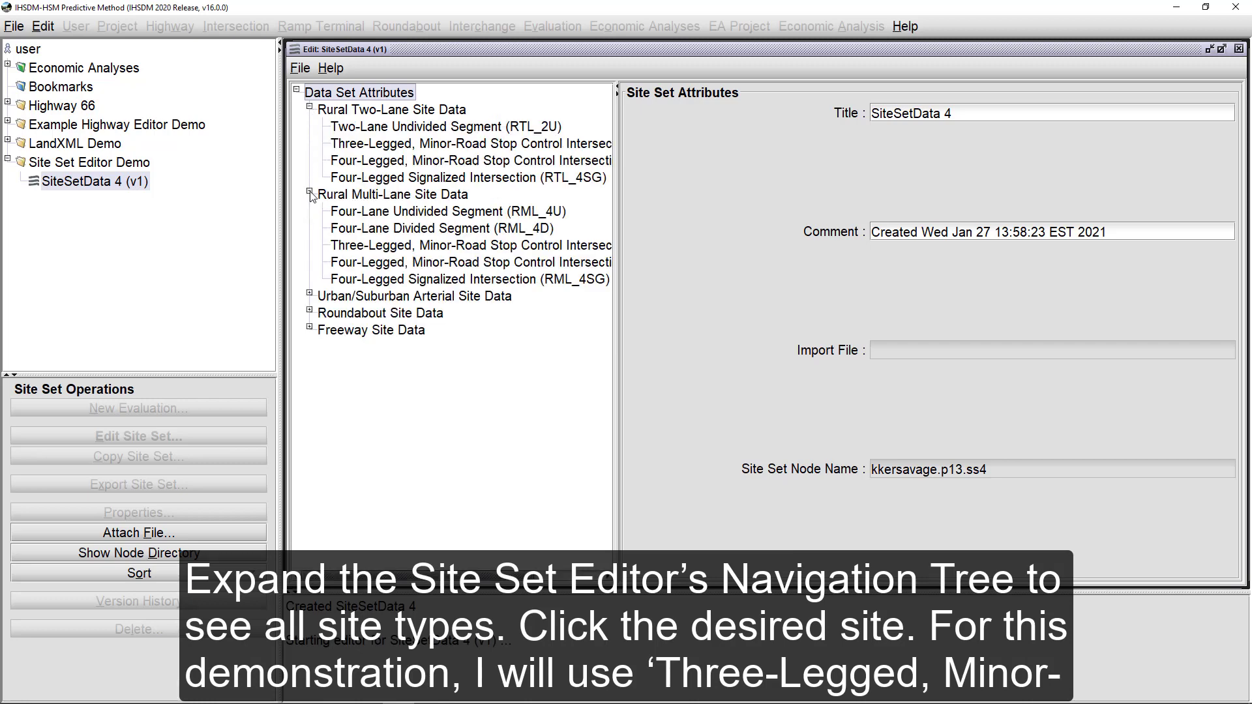
{"action": "left_click", "coordinate": [309, 295]}
{"action": "scroll", "coordinate": [418, 330], "scroll_direction": "up", "scroll_amount": 2}
{"action": "scroll", "coordinate": [418, 330], "scroll_direction": "up", "scroll_amount": 1}
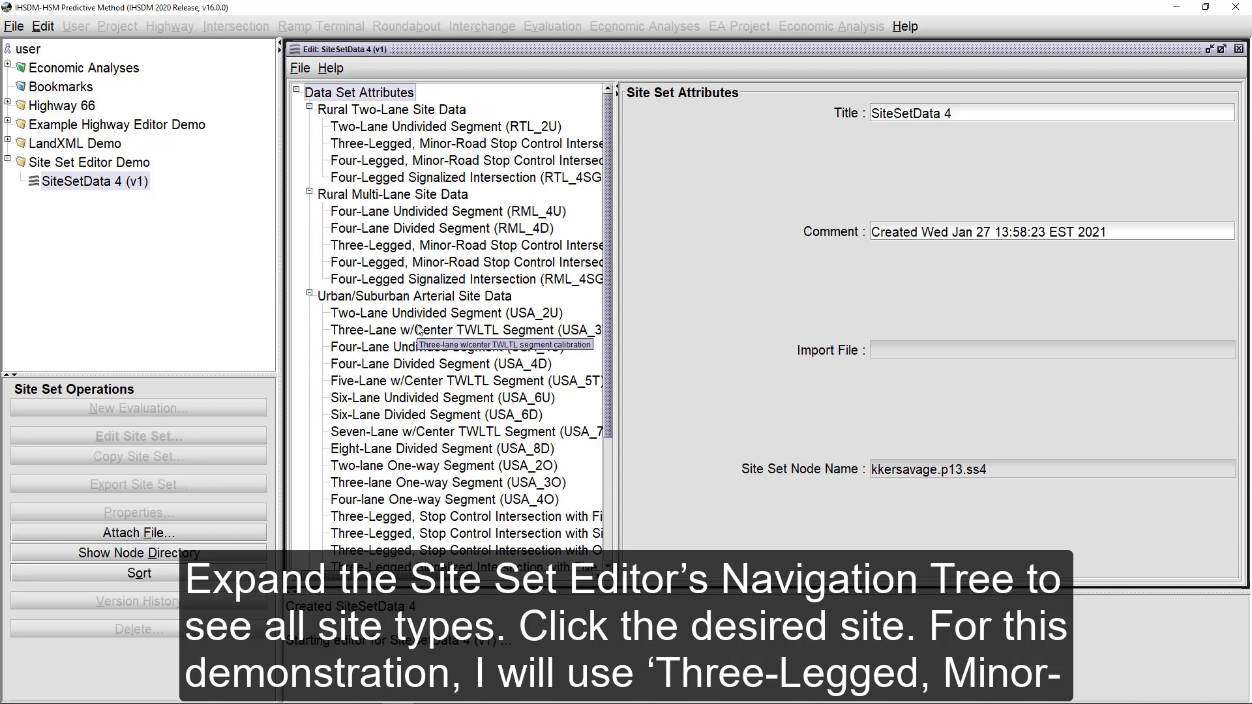
{"action": "left_click", "coordinate": [376, 249]}
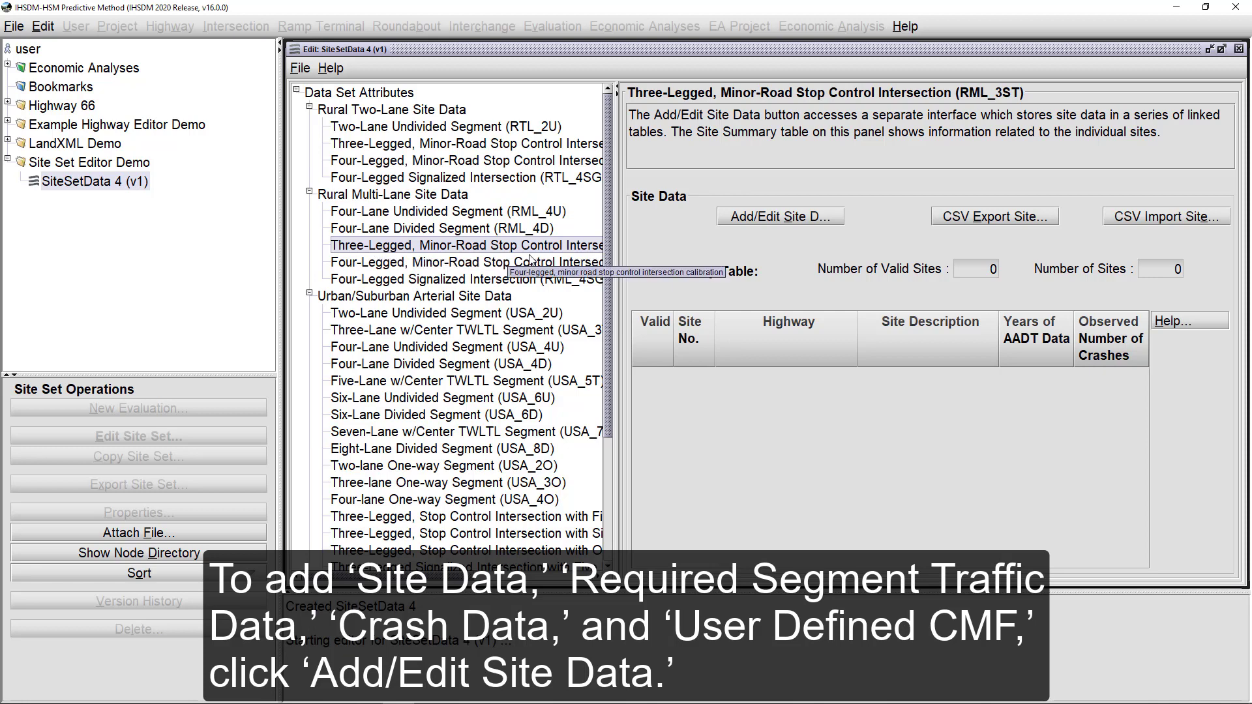
{"action": "left_click", "coordinate": [755, 217]}
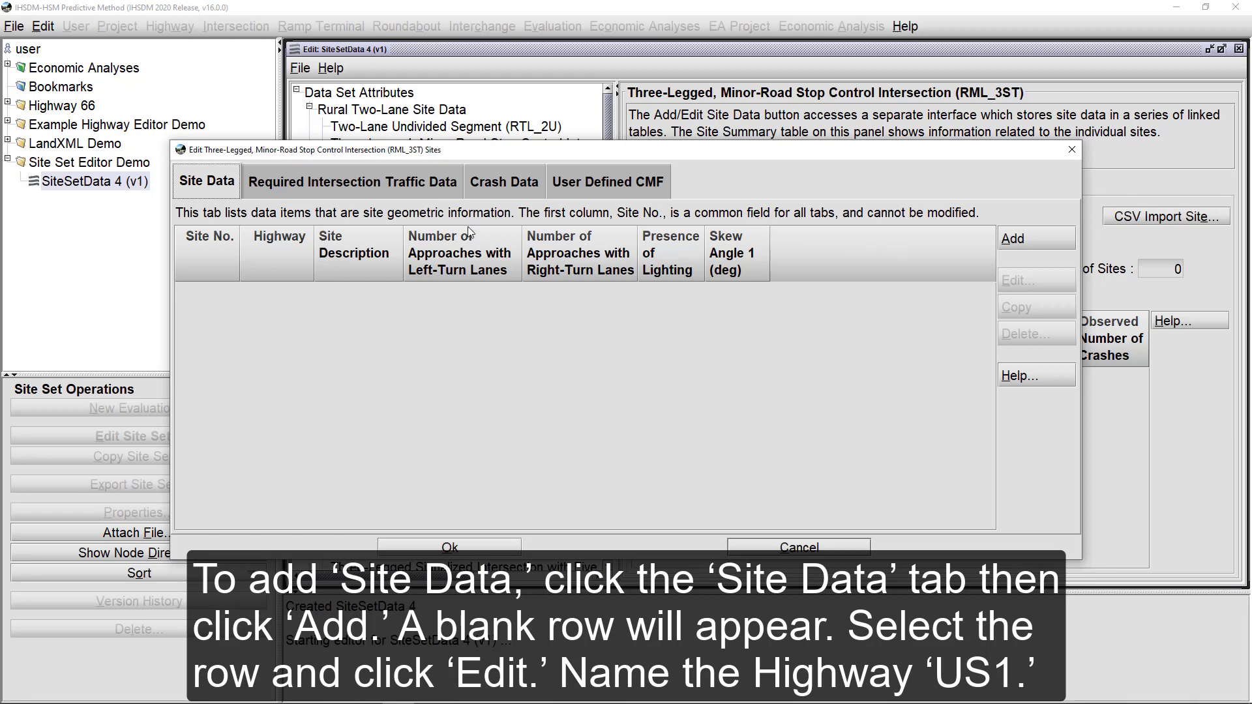
Add a site on highway US1 with 1 left-turn-lane approach, 0 right-turn-lane approaches, lighting kept at no and Skew Angle 1 of 0.
{"action": "left_click", "coordinate": [1039, 245]}
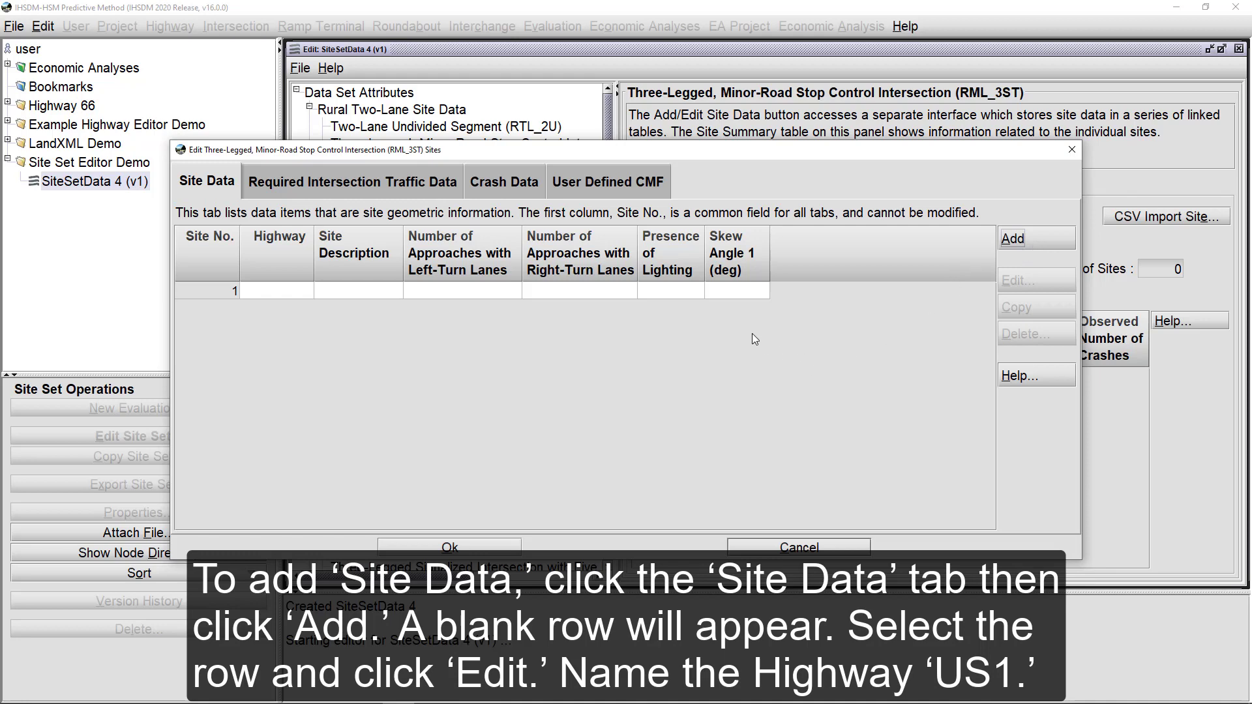
{"action": "left_click", "coordinate": [730, 291]}
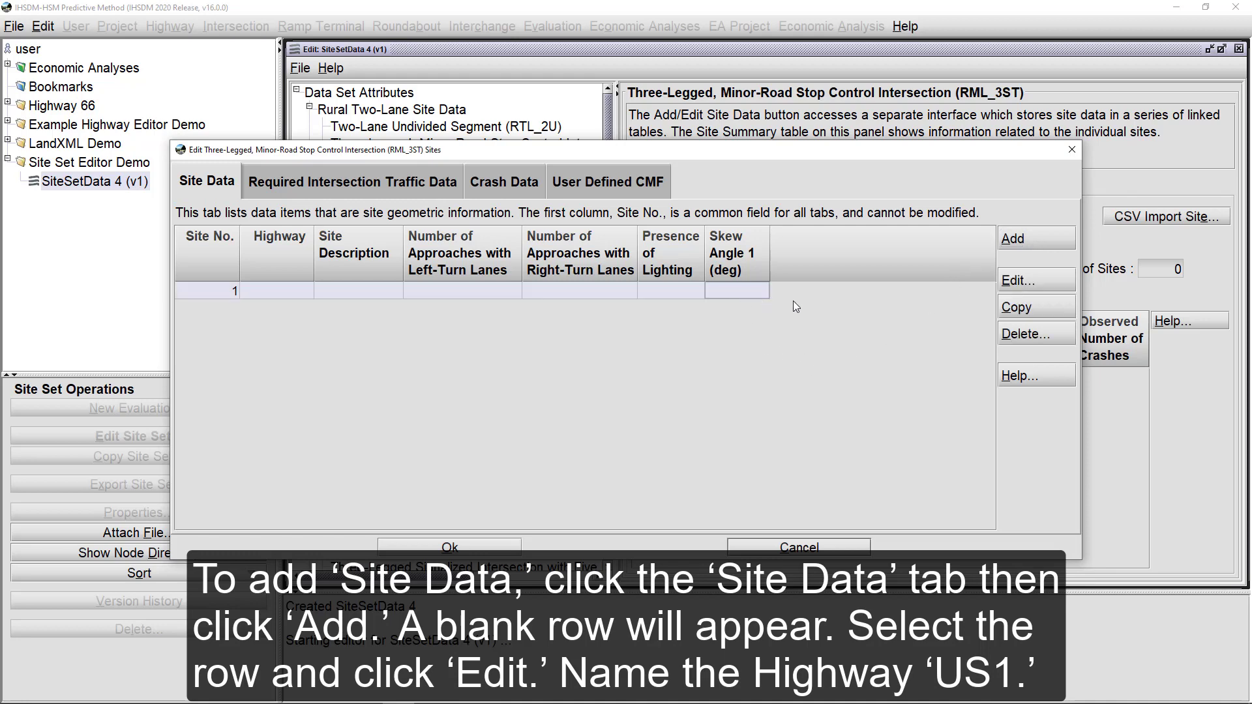
{"action": "left_click", "coordinate": [1042, 279]}
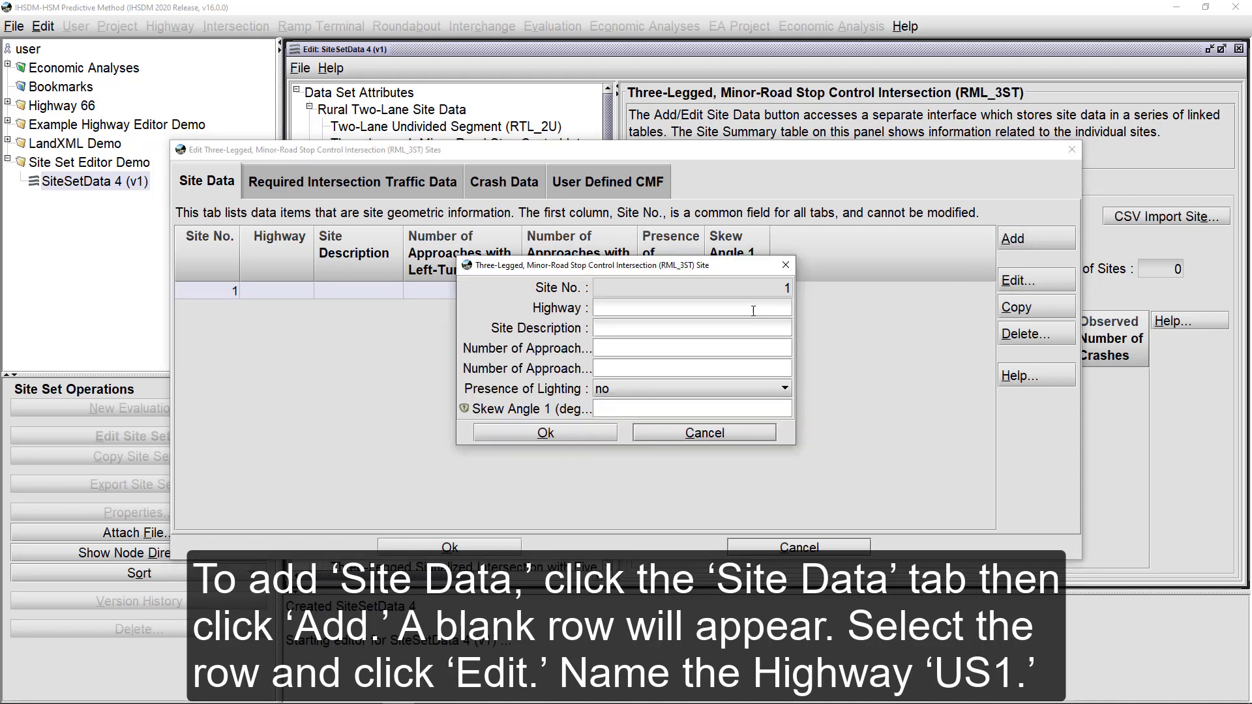
{"action": "left_click", "coordinate": [752, 311]}
{"action": "type", "text": "US1"}
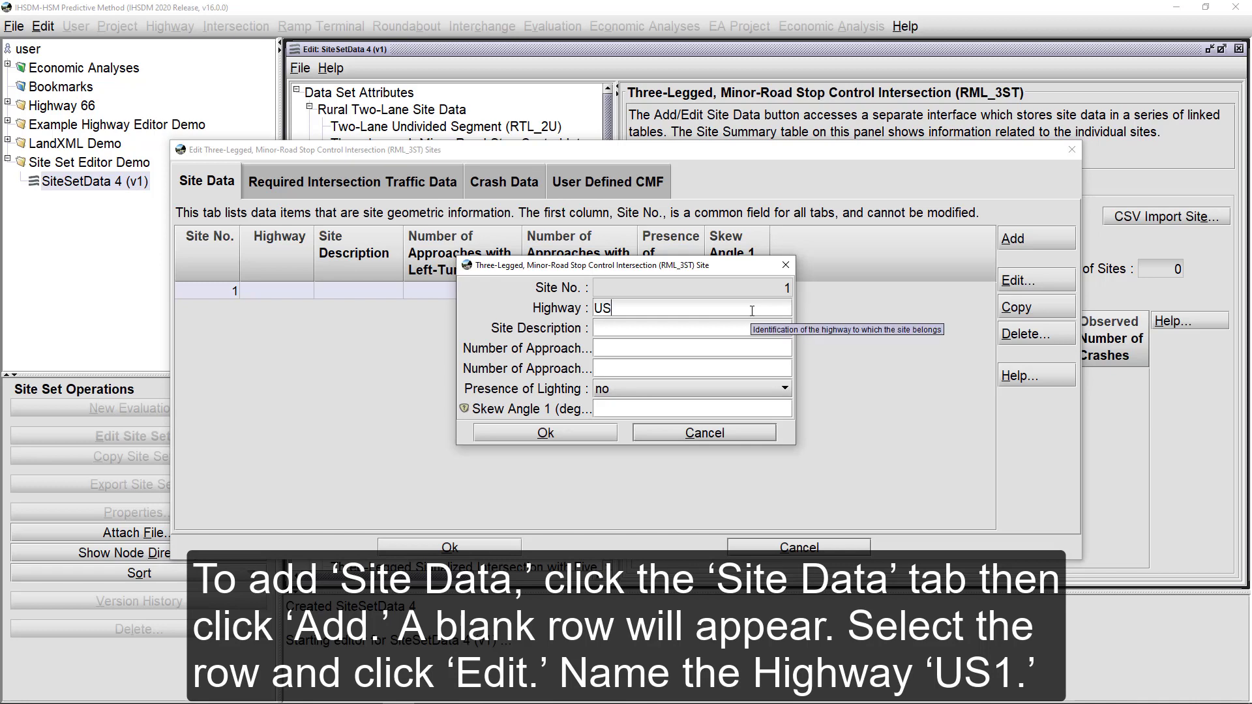
{"action": "left_click", "coordinate": [743, 348]}
{"action": "type", "text": "1"}
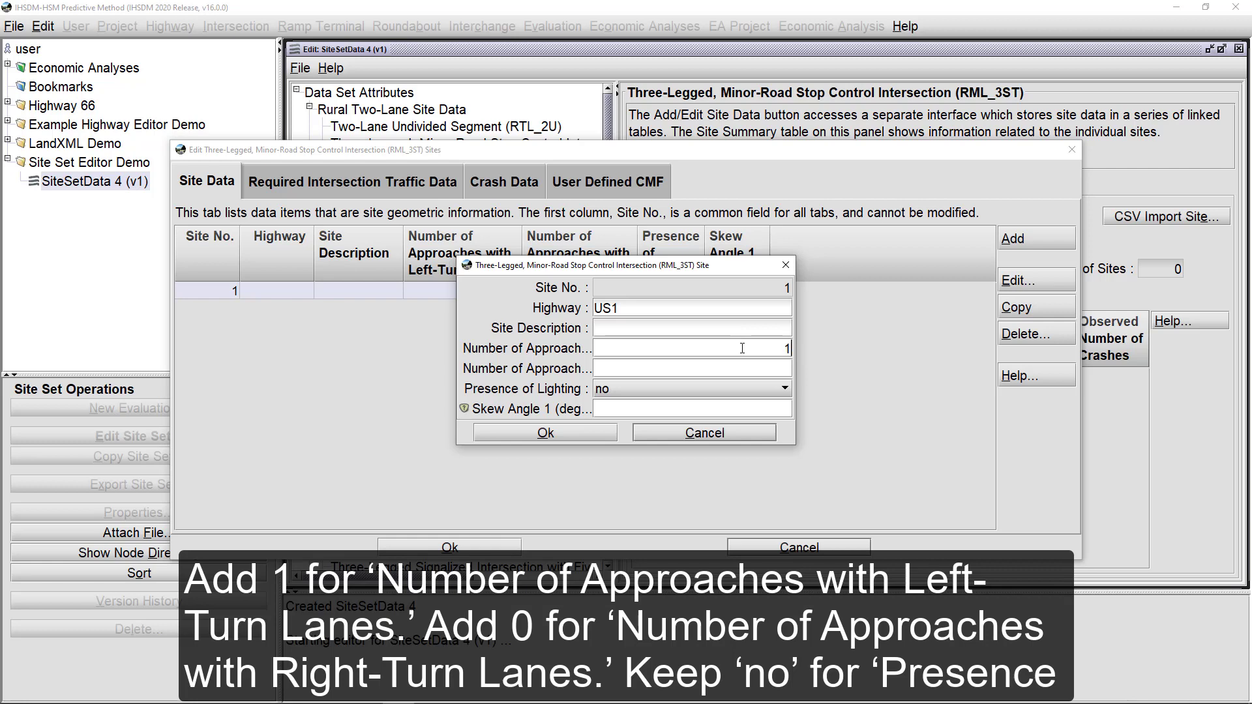
{"action": "left_click", "coordinate": [743, 369]}
{"action": "type", "text": "0"}
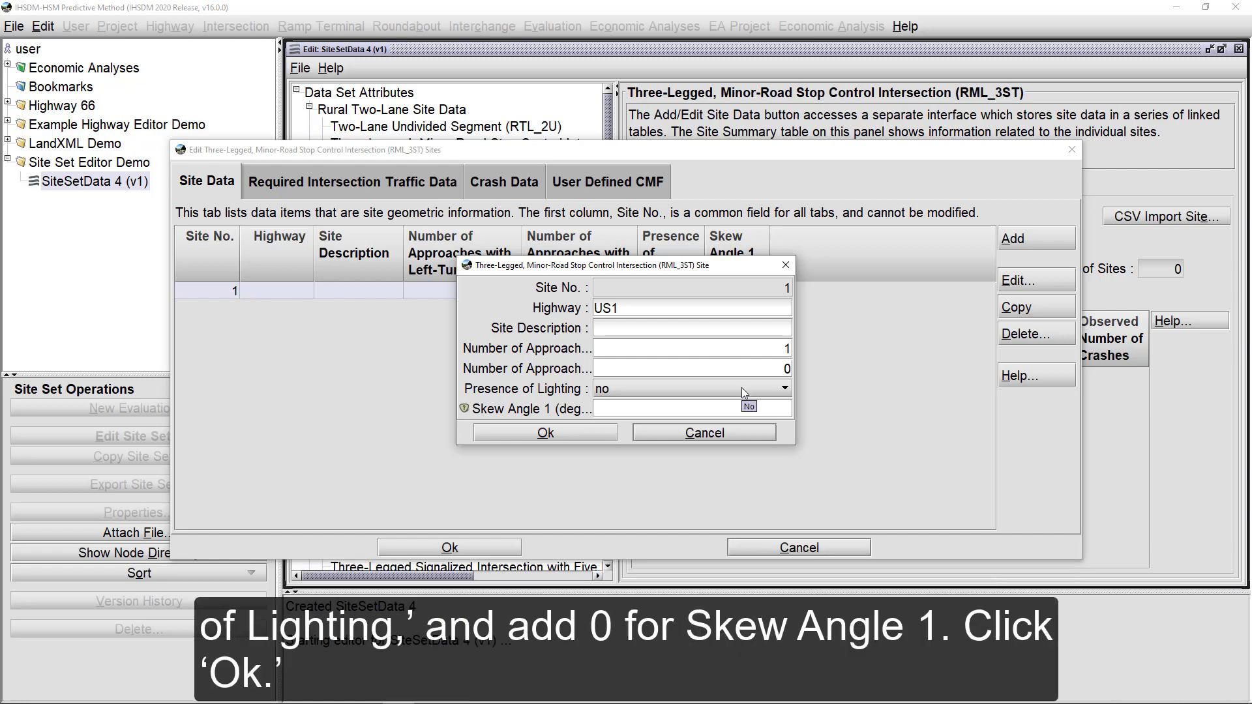
{"action": "left_click", "coordinate": [740, 405]}
{"action": "type", "text": "0"}
{"action": "left_click", "coordinate": [572, 439]}
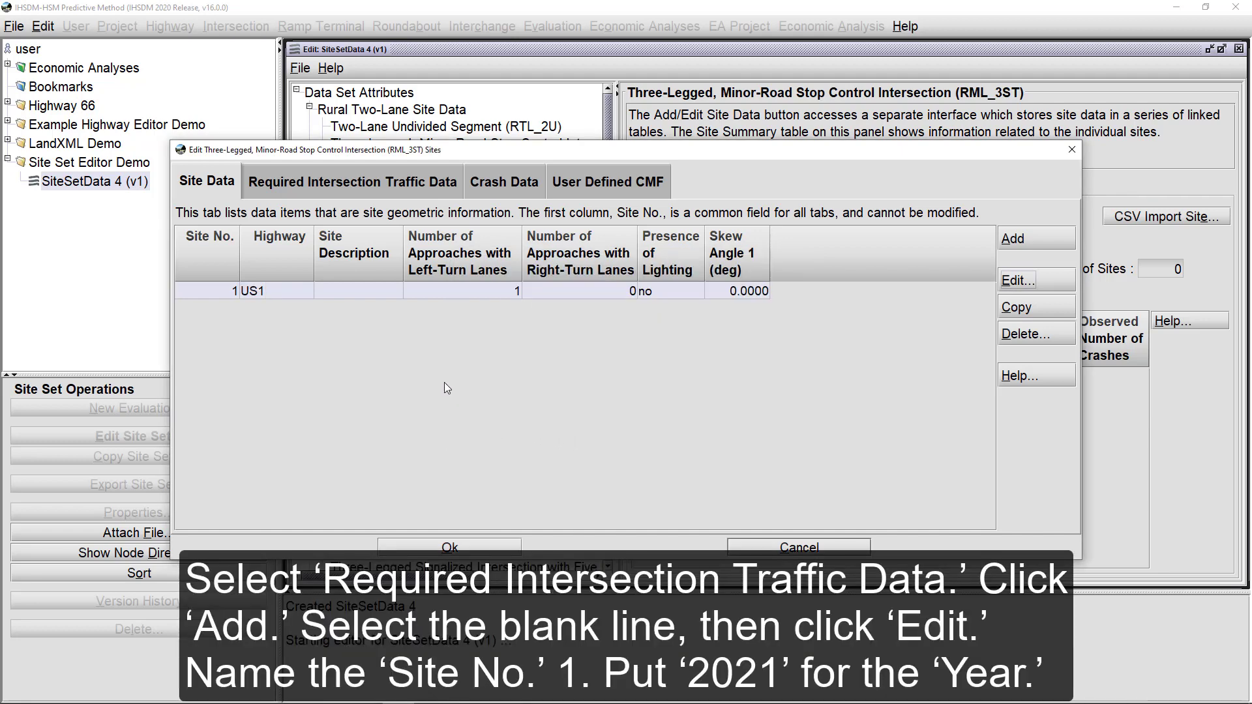
Add a Required Intersection Traffic Data row for Site No. 1, year 2021, with AADT Major 2000 vpd and AADT Minor 500 vpd.
{"action": "left_click", "coordinate": [389, 188]}
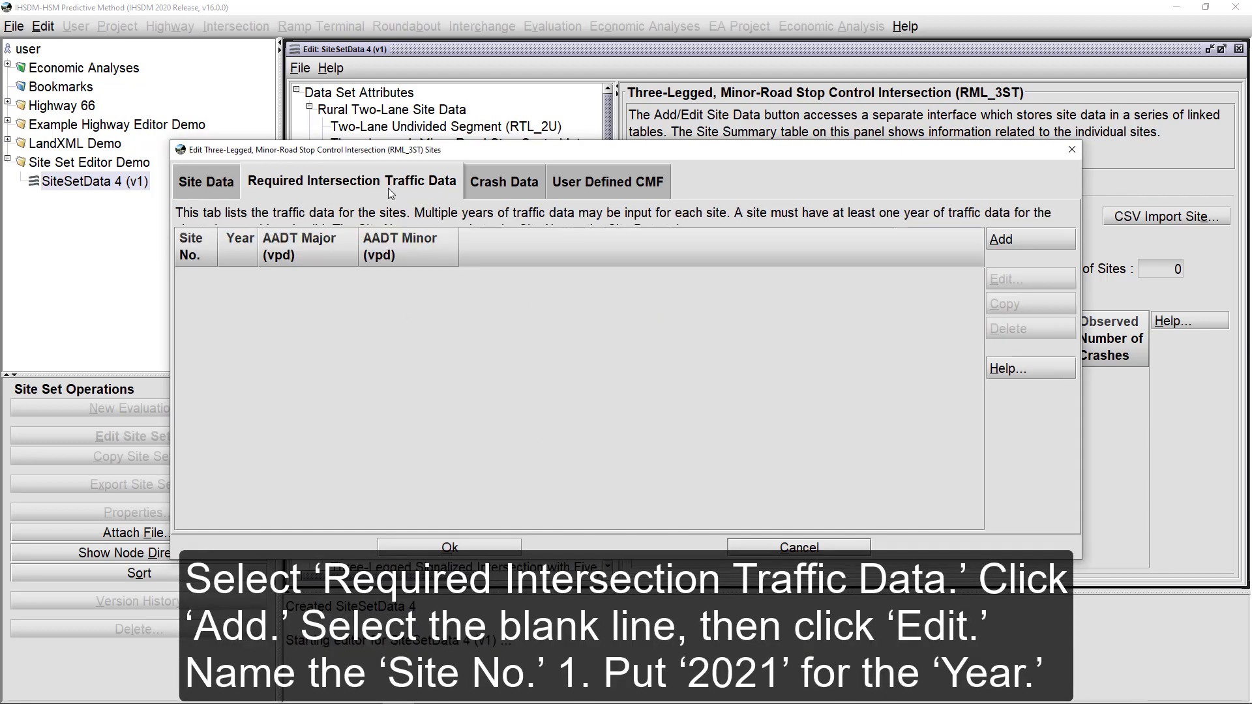
{"action": "left_click", "coordinate": [1027, 238]}
{"action": "left_click", "coordinate": [396, 279]}
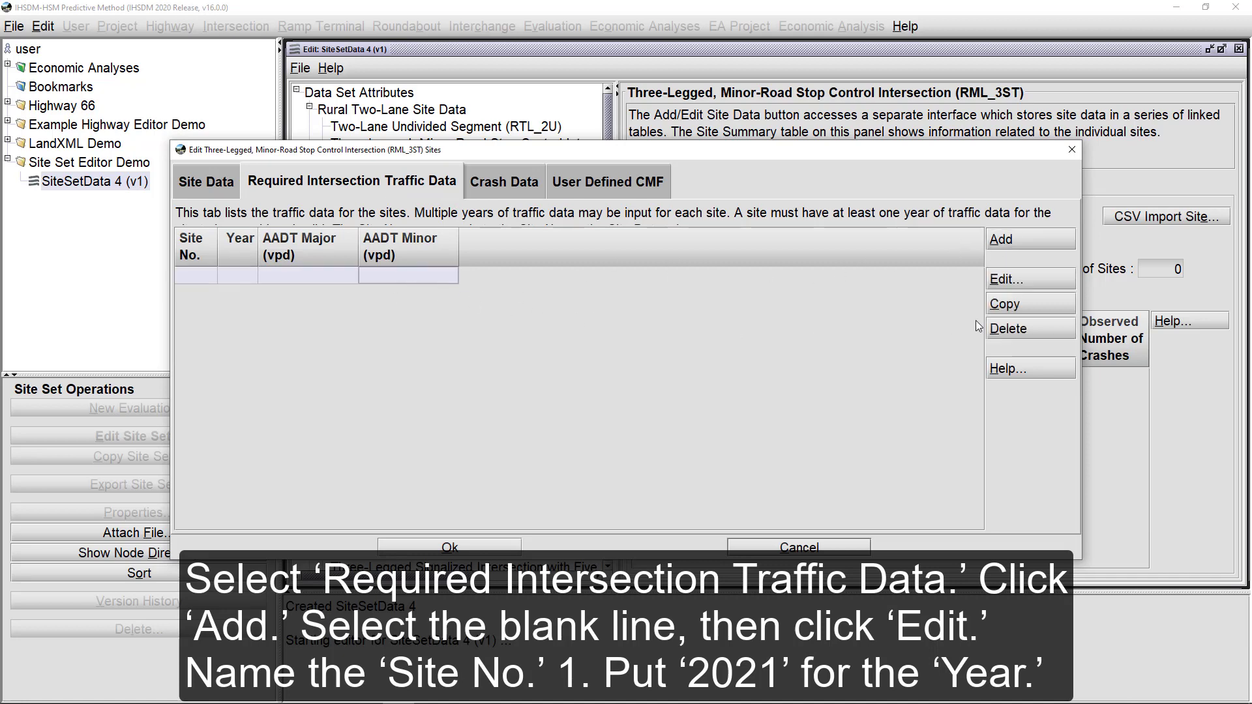
{"action": "left_click", "coordinate": [1035, 281]}
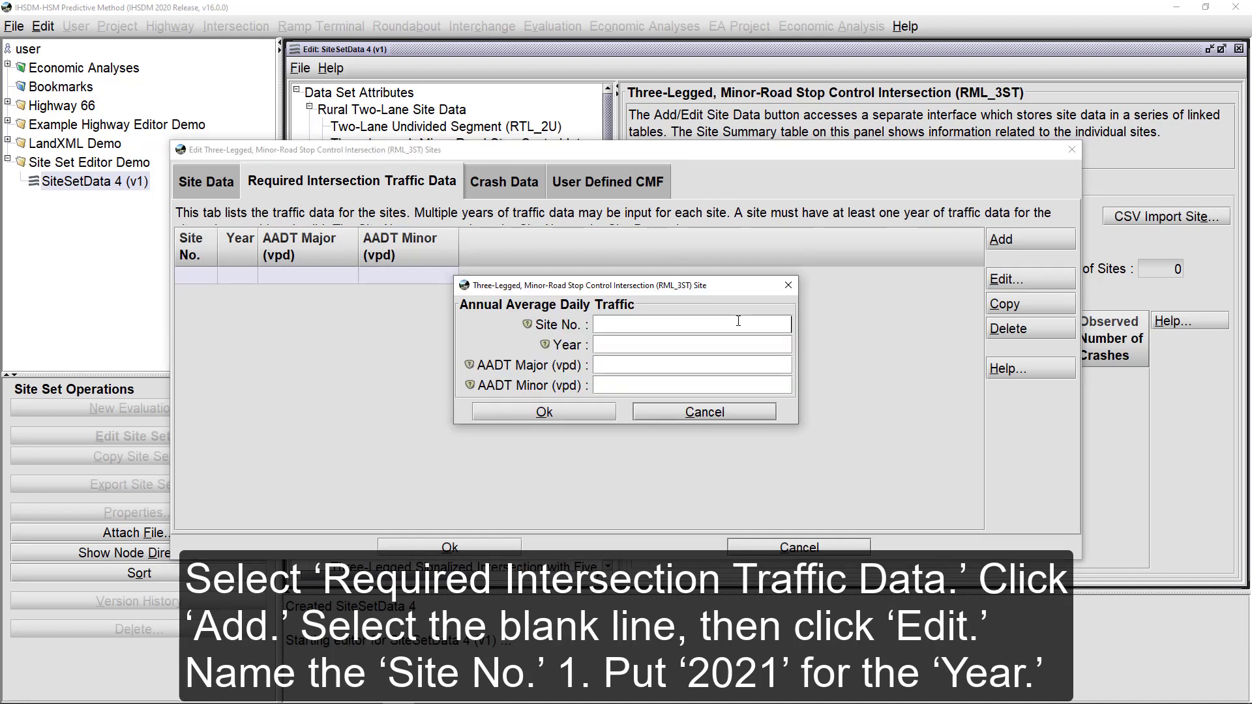
{"action": "type", "text": "1"}
{"action": "left_click", "coordinate": [752, 344]}
{"action": "type", "text": "2021"}
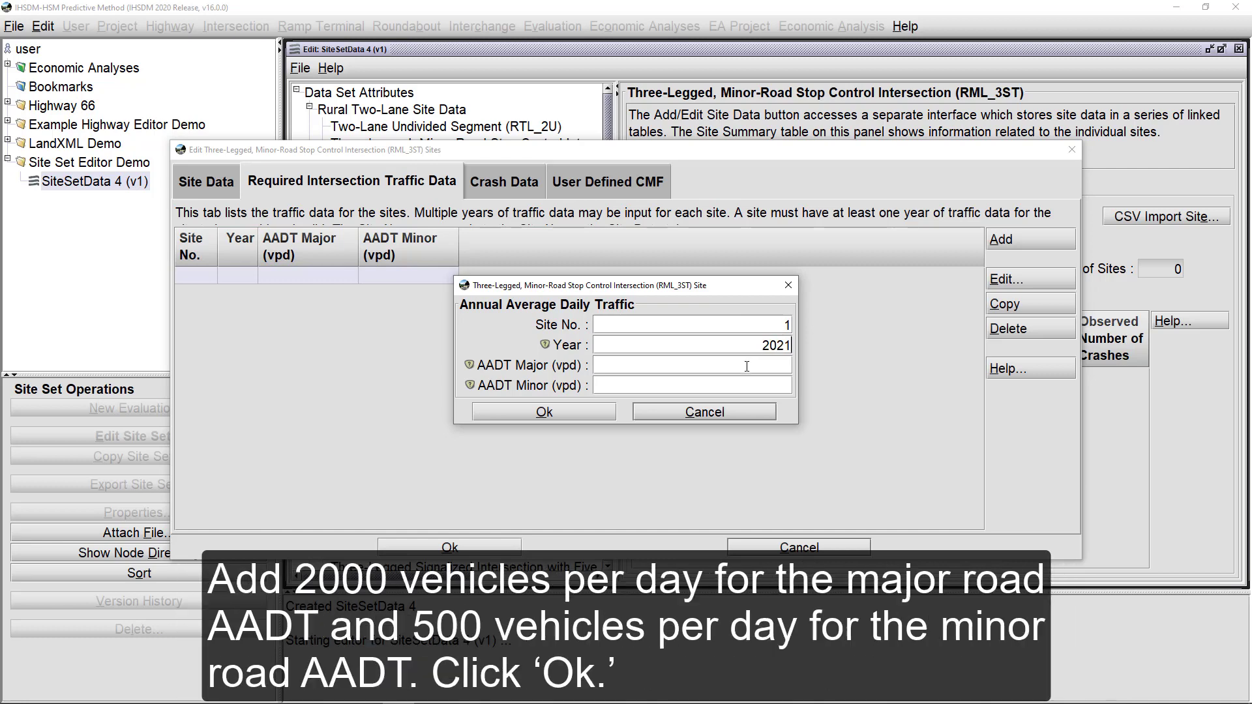
{"action": "left_click", "coordinate": [747, 366]}
{"action": "type", "text": "2000"}
{"action": "left_click", "coordinate": [748, 384]}
{"action": "type", "text": "500"}
{"action": "left_click", "coordinate": [581, 411]}
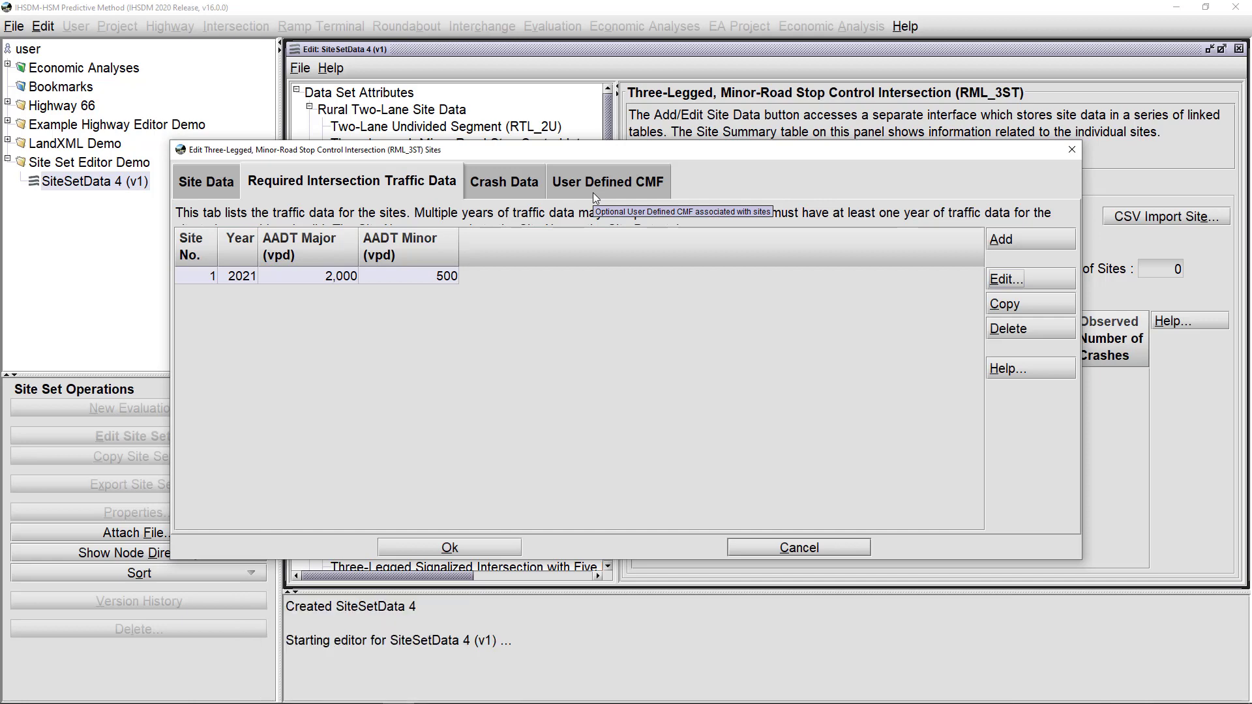
Accept the intersection site data, save the site set to the same version and close its editor.
{"action": "left_click", "coordinate": [450, 547]}
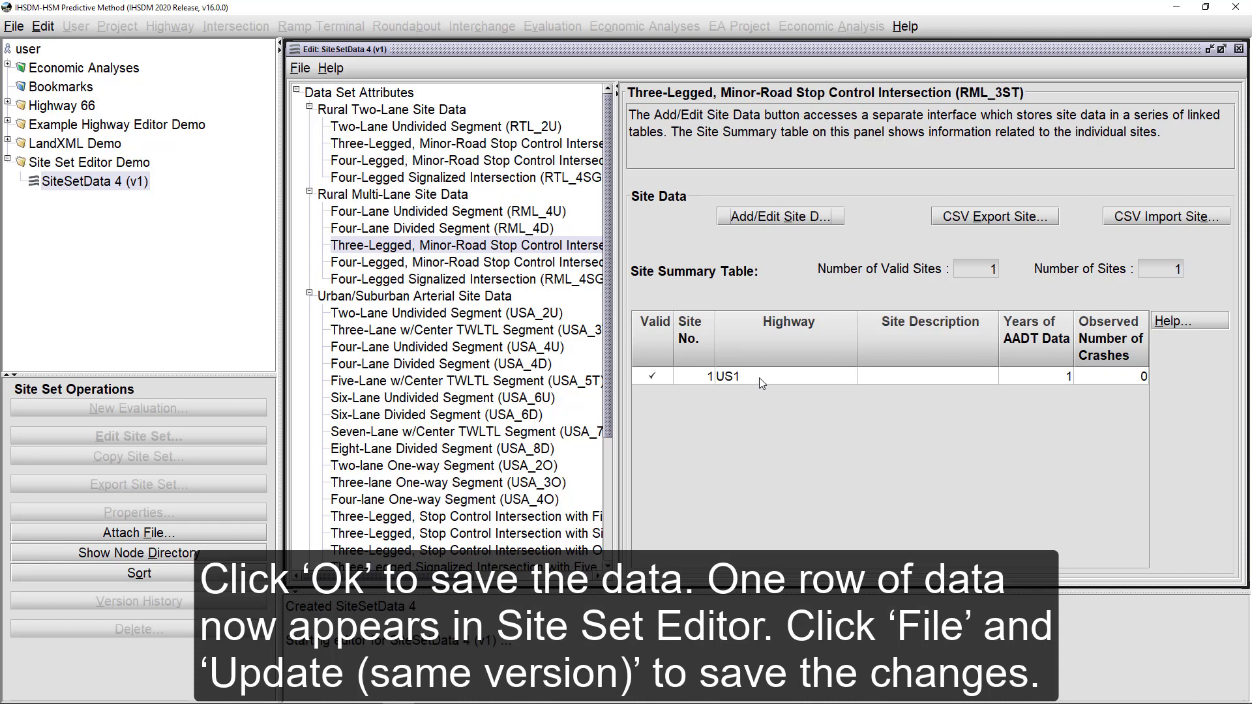
{"action": "left_click", "coordinate": [301, 70]}
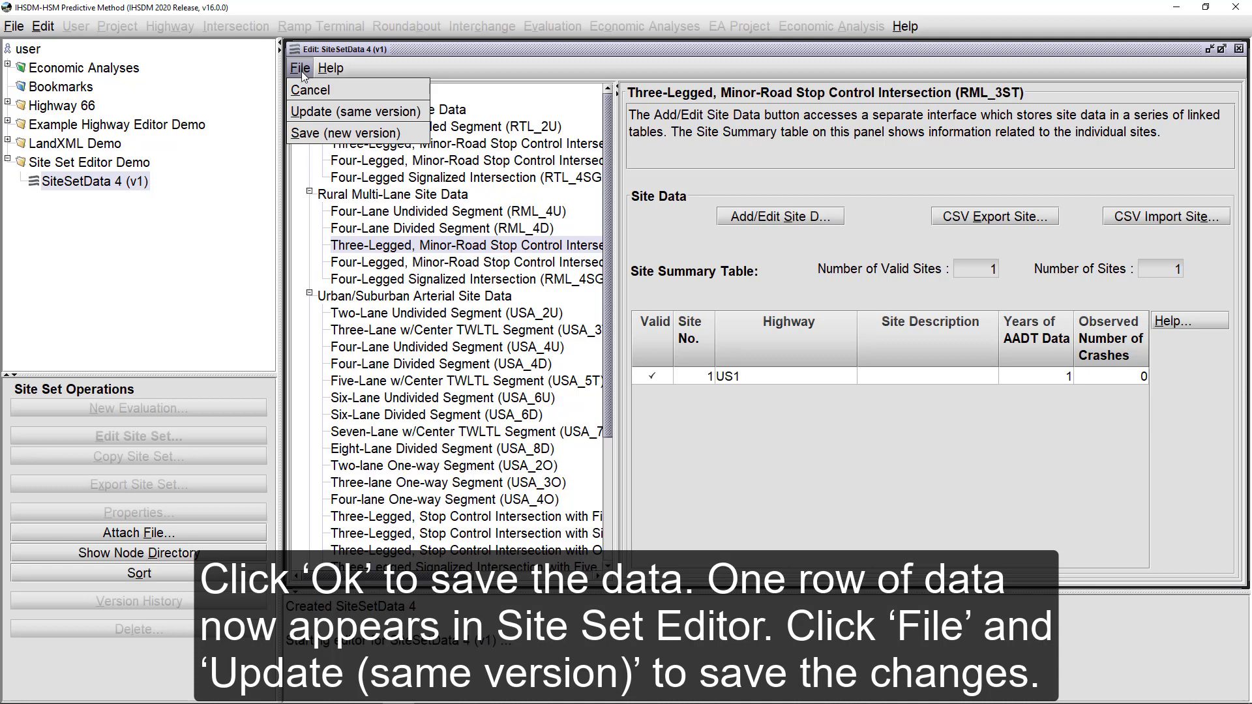
{"action": "left_click", "coordinate": [313, 111]}
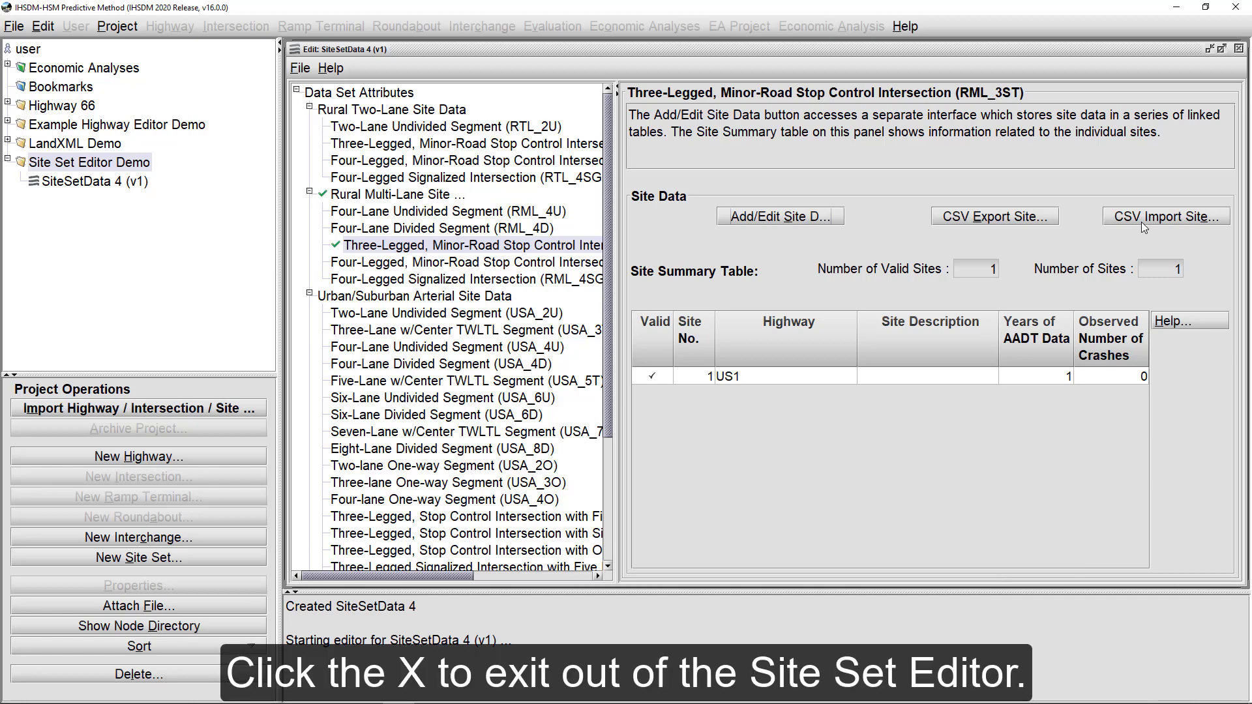
{"action": "left_click", "coordinate": [1238, 49]}
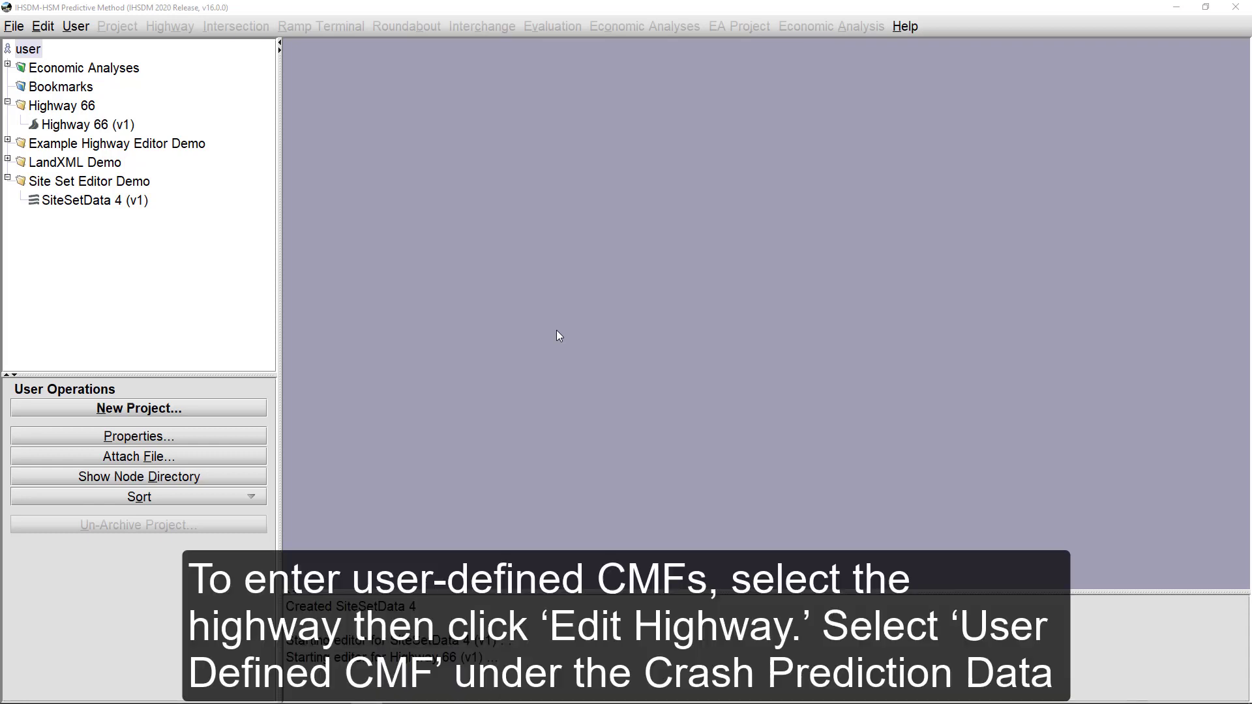
Open Highway 66 (v1) for editing and add a blank row to its User Defined CMF data.
{"action": "left_click", "coordinate": [85, 126]}
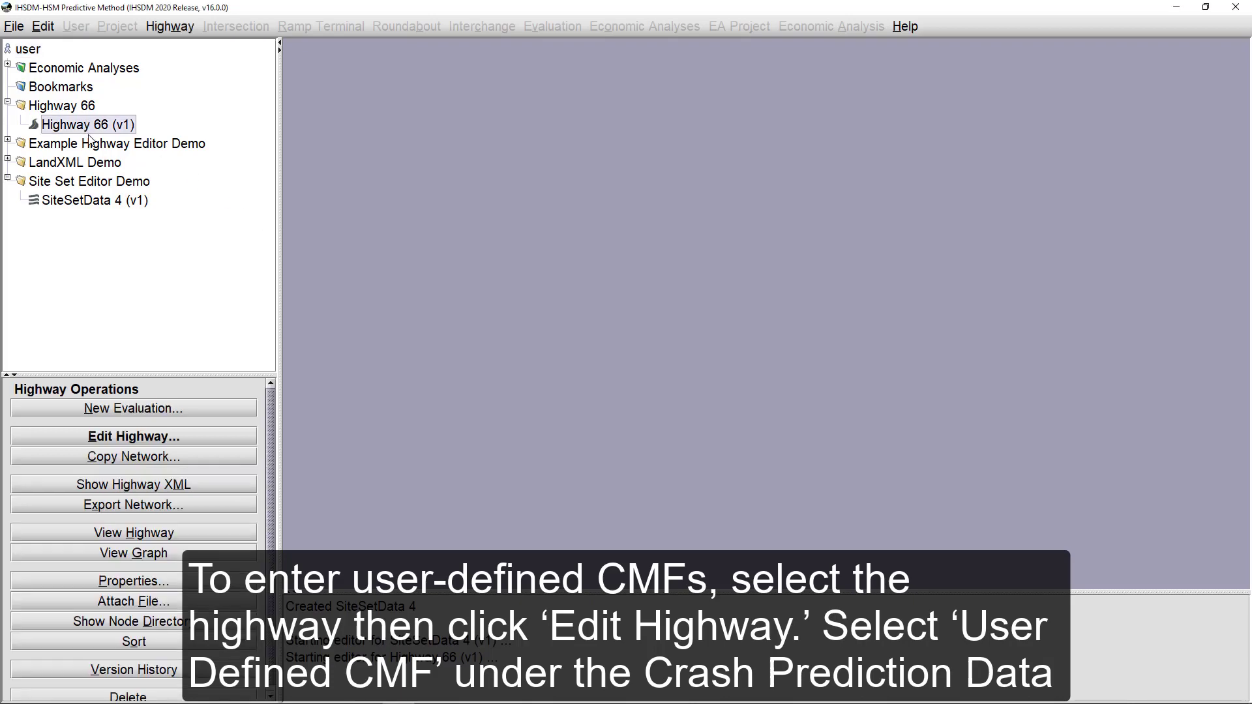
{"action": "left_click", "coordinate": [194, 437]}
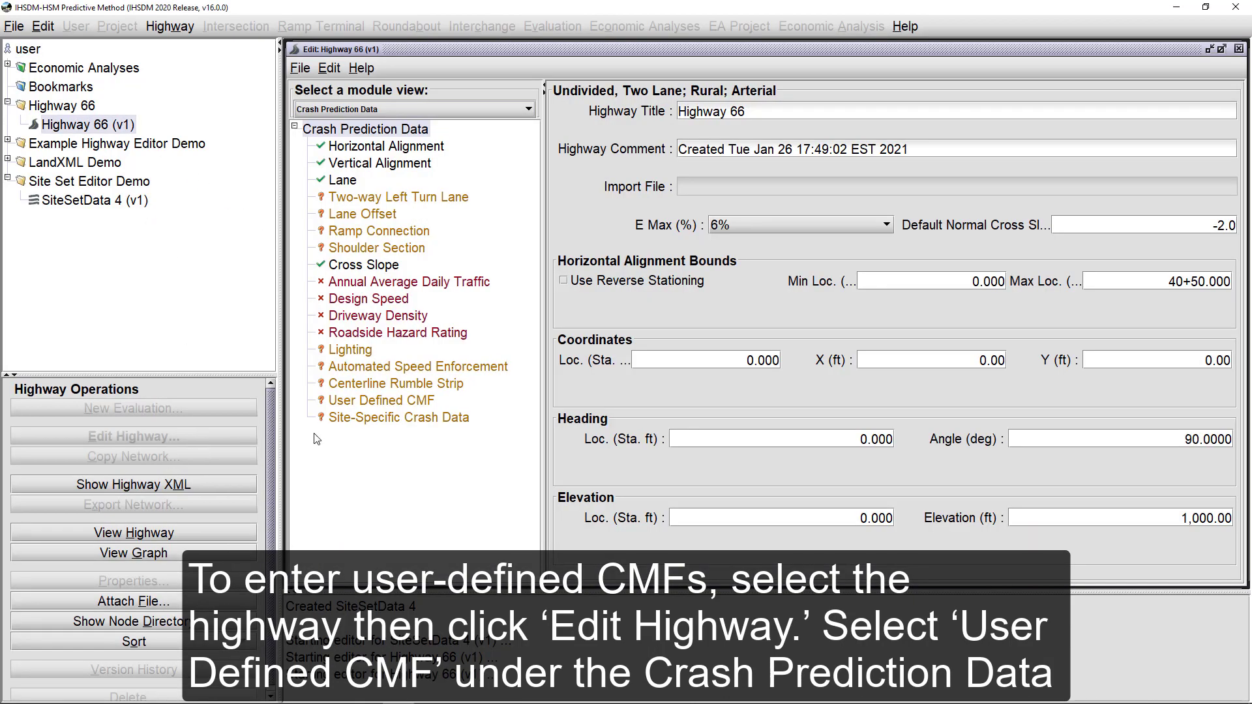
{"action": "left_click", "coordinate": [390, 402]}
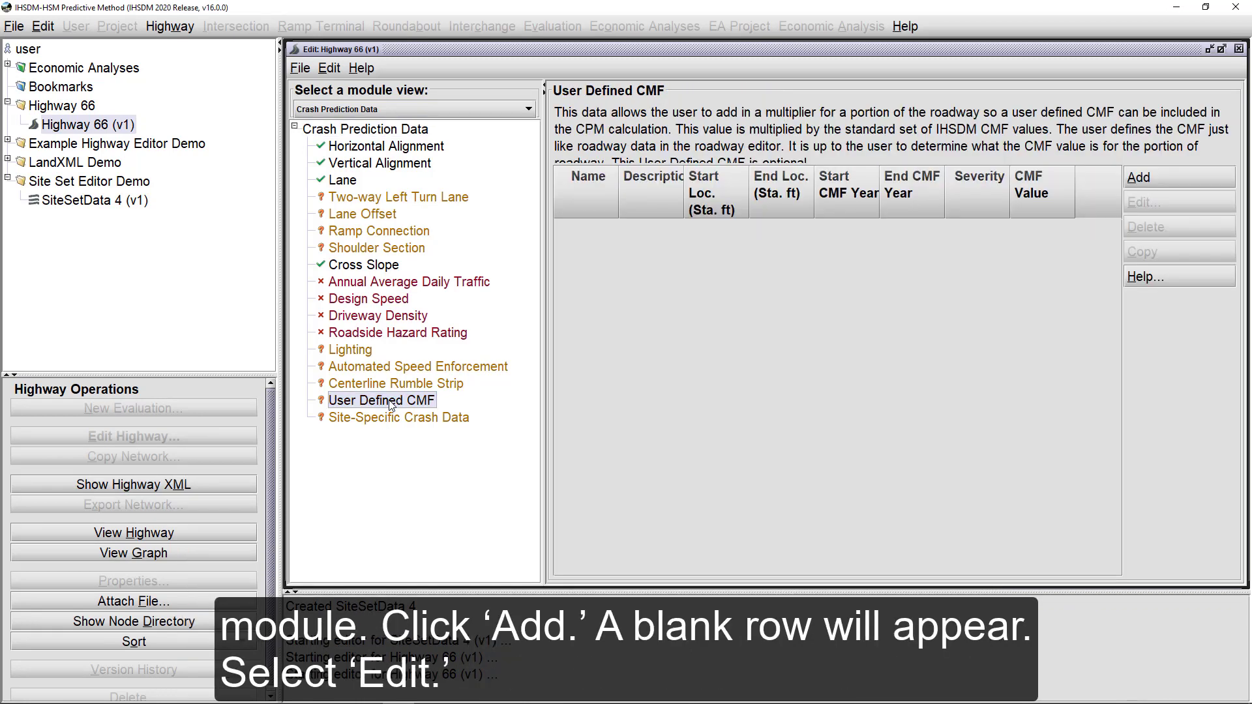
{"action": "left_click", "coordinate": [1171, 179]}
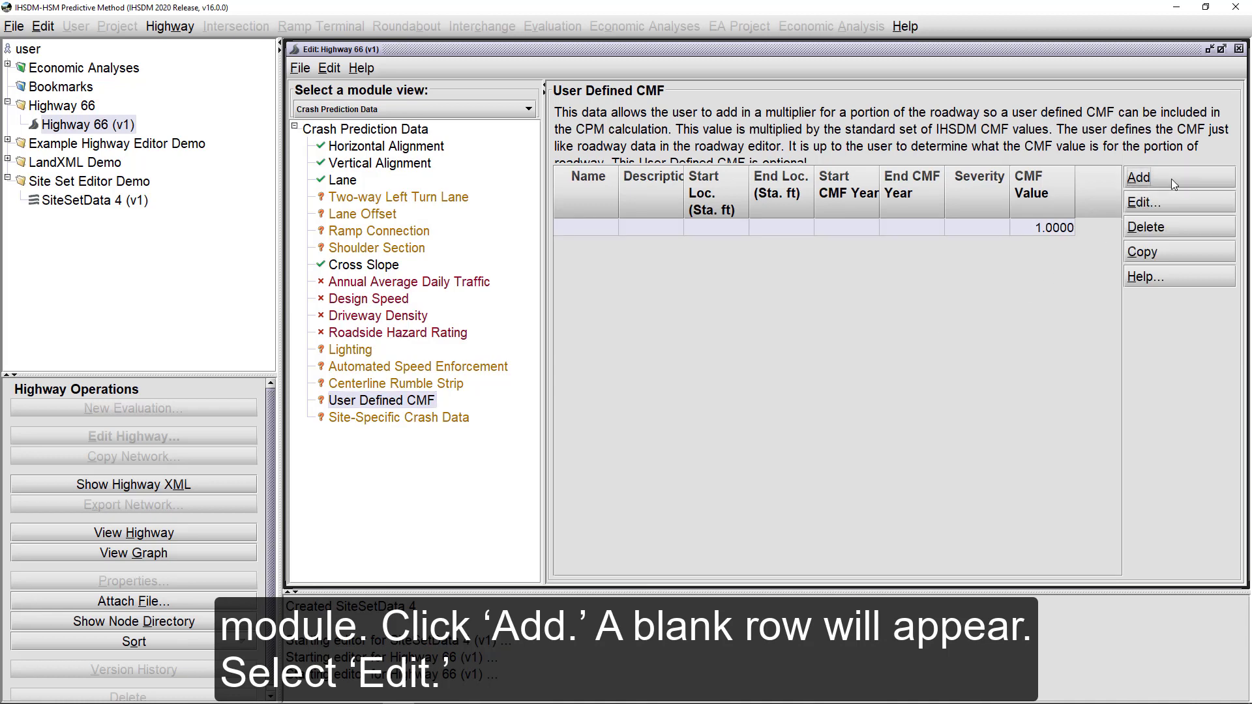
Name the new CMF Test 1, describe it as Test CMF for Demonstration, and set its location from 0 to 1050, leaving the years blank.
{"action": "left_click", "coordinate": [1167, 204]}
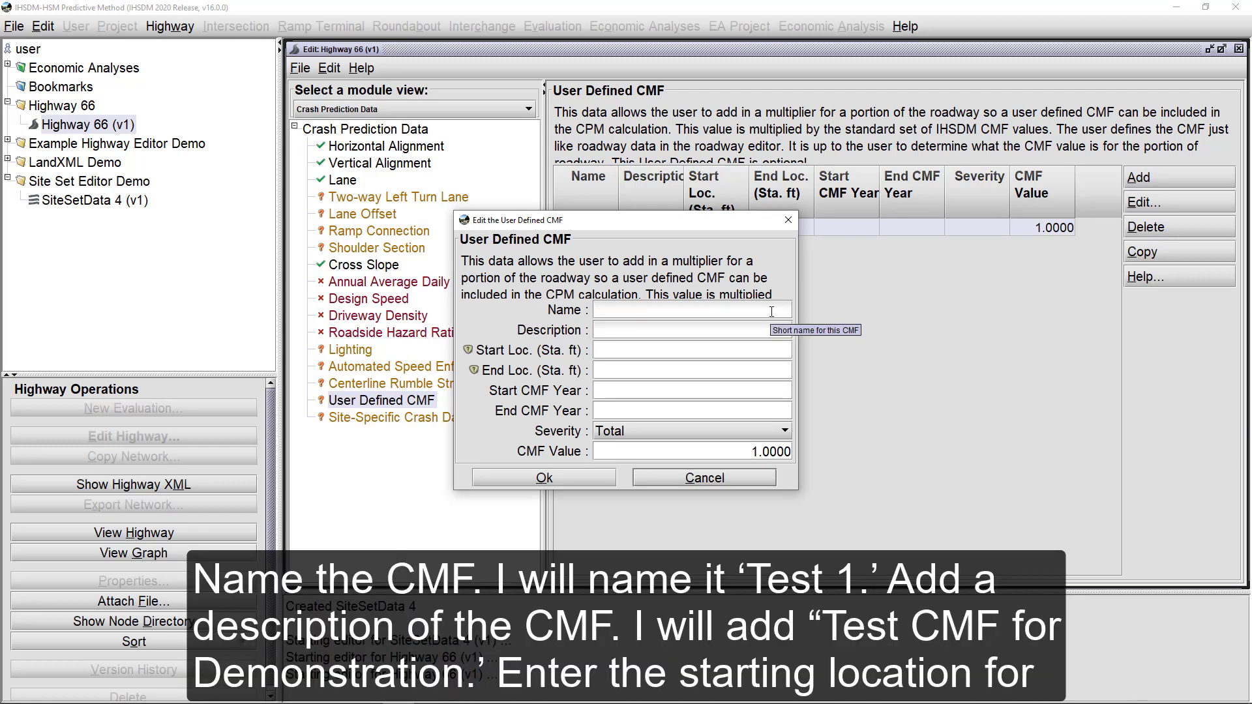
{"action": "type", "text": "Test 1"}
{"action": "left_click", "coordinate": [736, 332]}
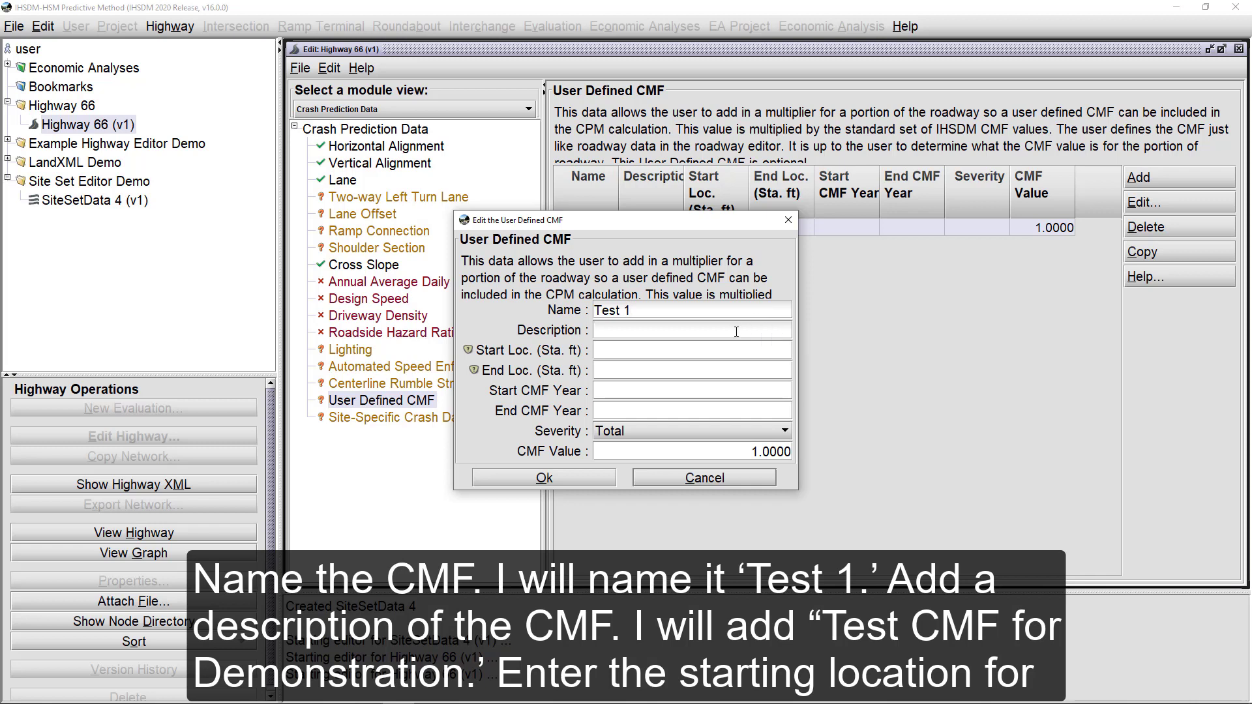
{"action": "type", "text": "Test CMF for Demonstration"}
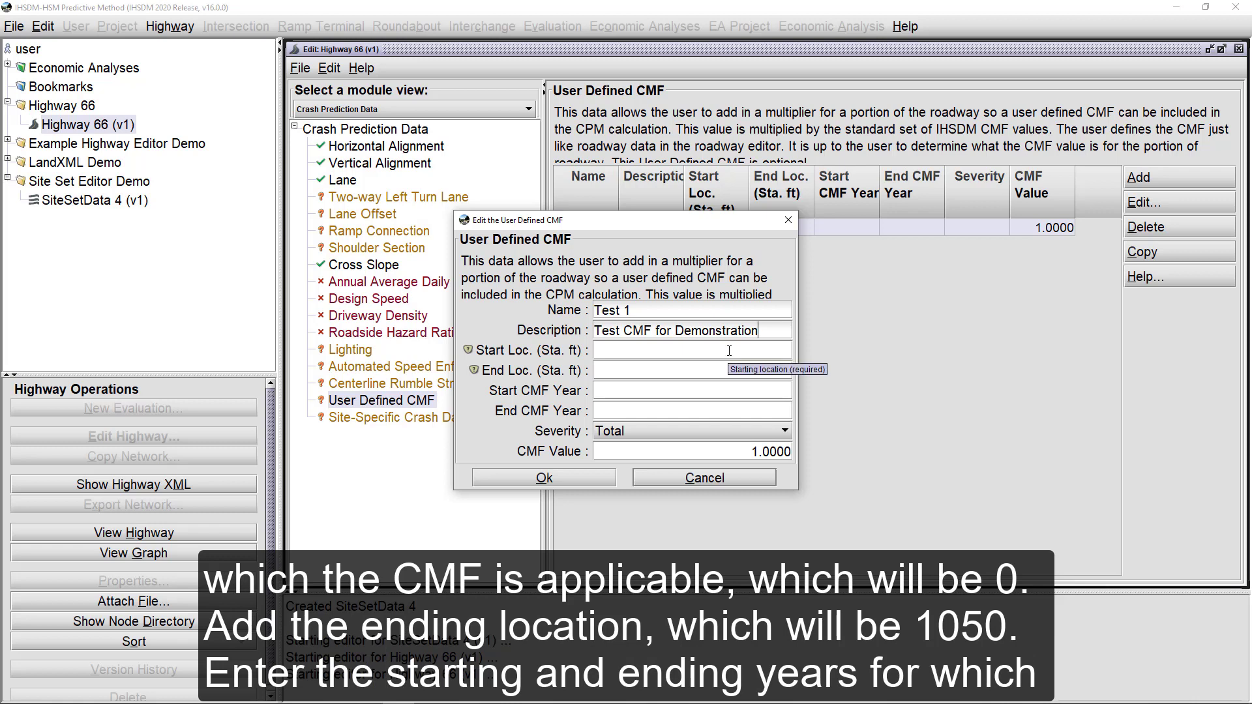
{"action": "left_click", "coordinate": [729, 351]}
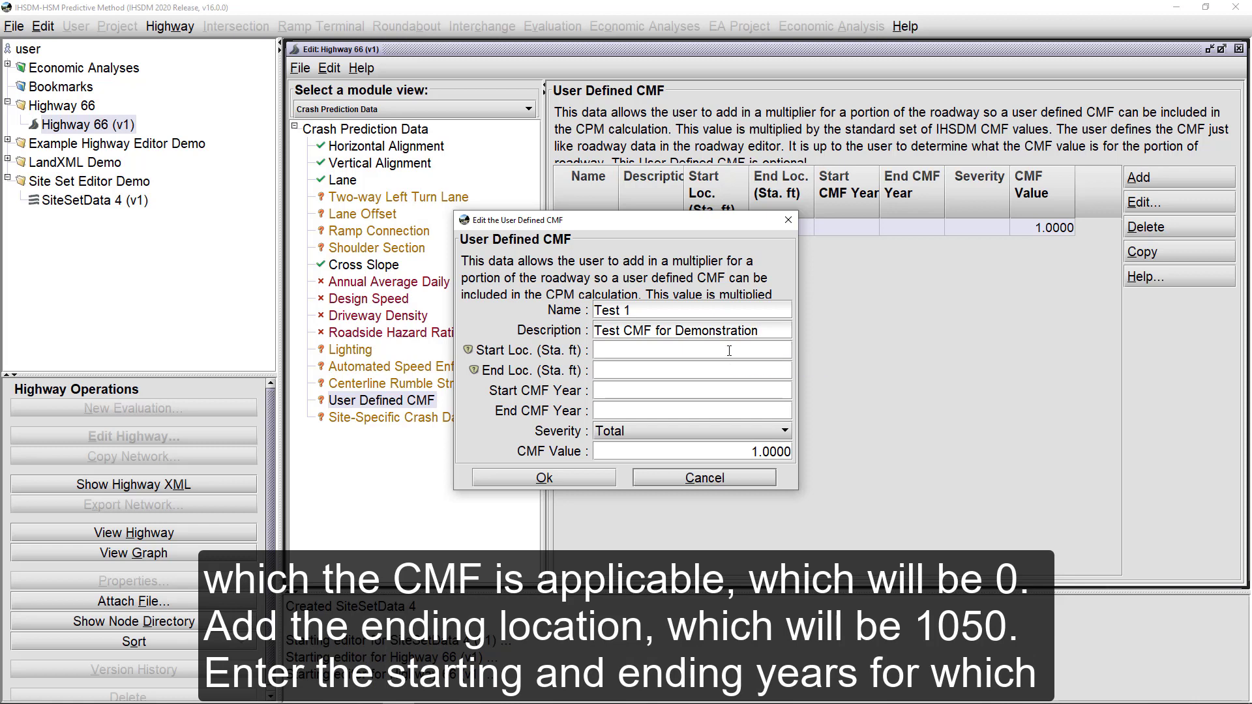
{"action": "type", "text": "0"}
{"action": "left_click", "coordinate": [721, 372]}
{"action": "type", "text": "1050"}
{"action": "left_click", "coordinate": [715, 391]}
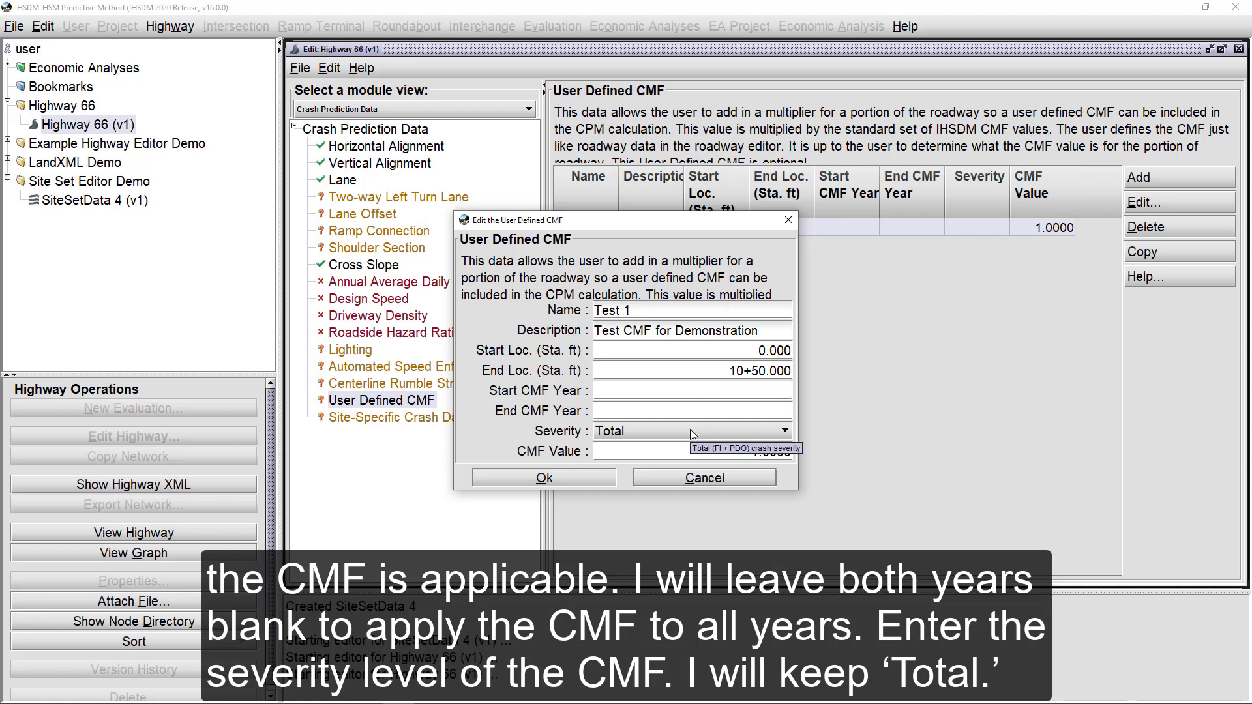
Set the CMF value to 0.9, keeping Total severity, and save Highway 66 as a new version.
{"action": "left_click", "coordinate": [684, 449]}
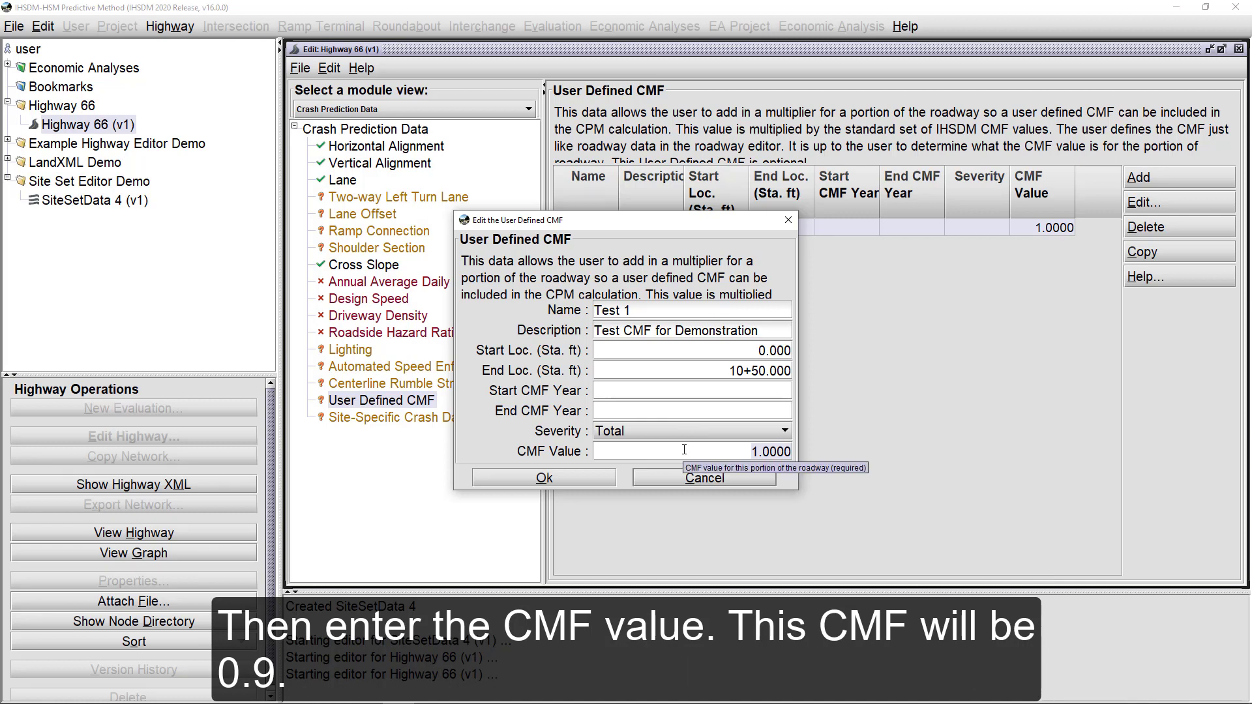
{"action": "key", "text": "BackSpace"}
{"action": "type", "text": "0.9"}
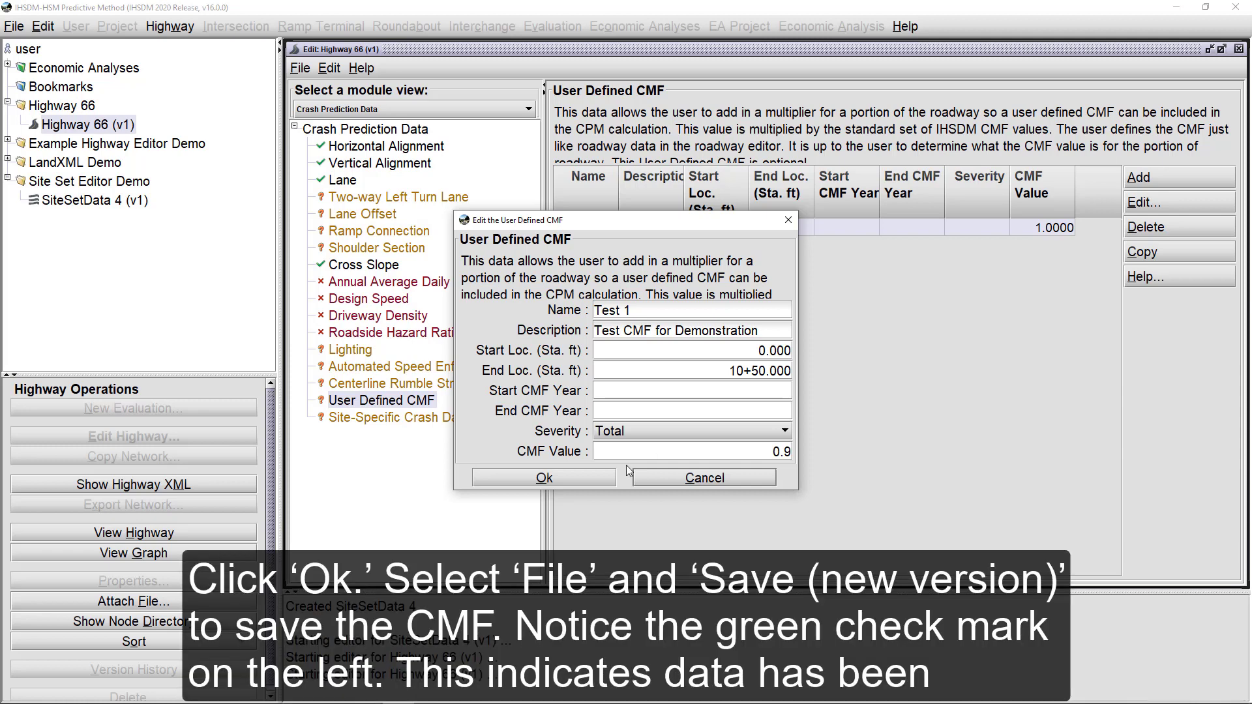
{"action": "left_click", "coordinate": [599, 481]}
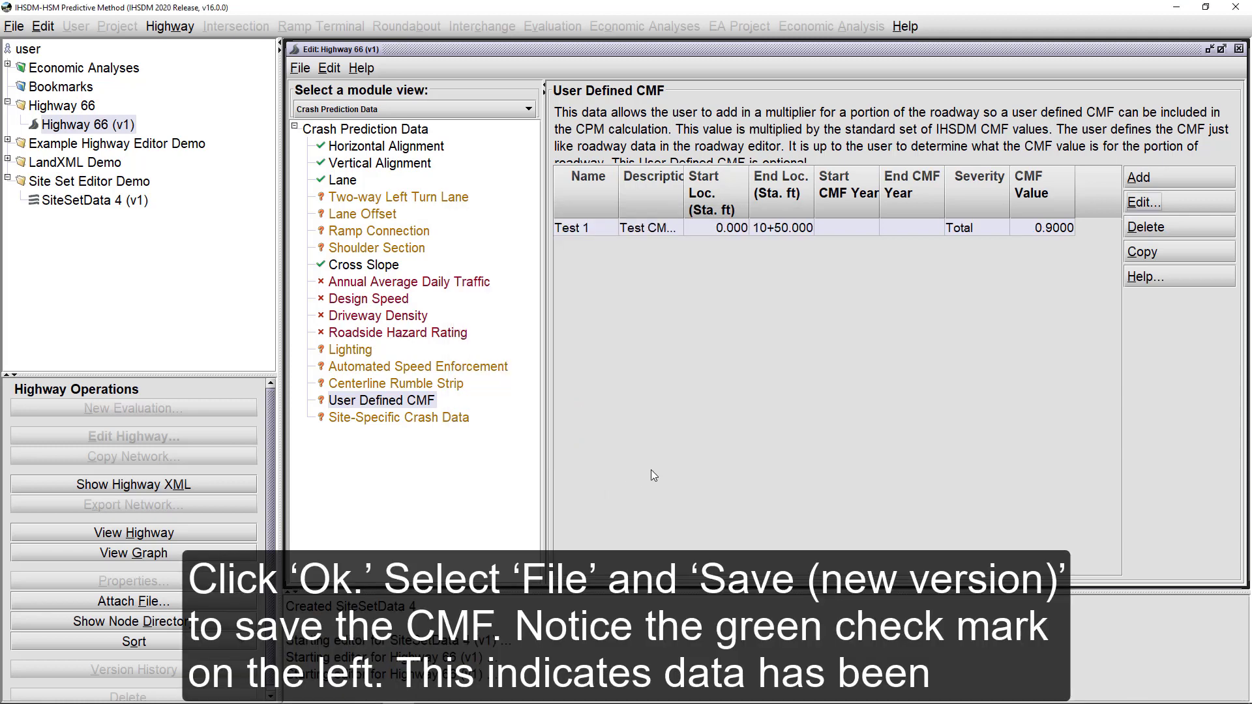
{"action": "left_click", "coordinate": [302, 69]}
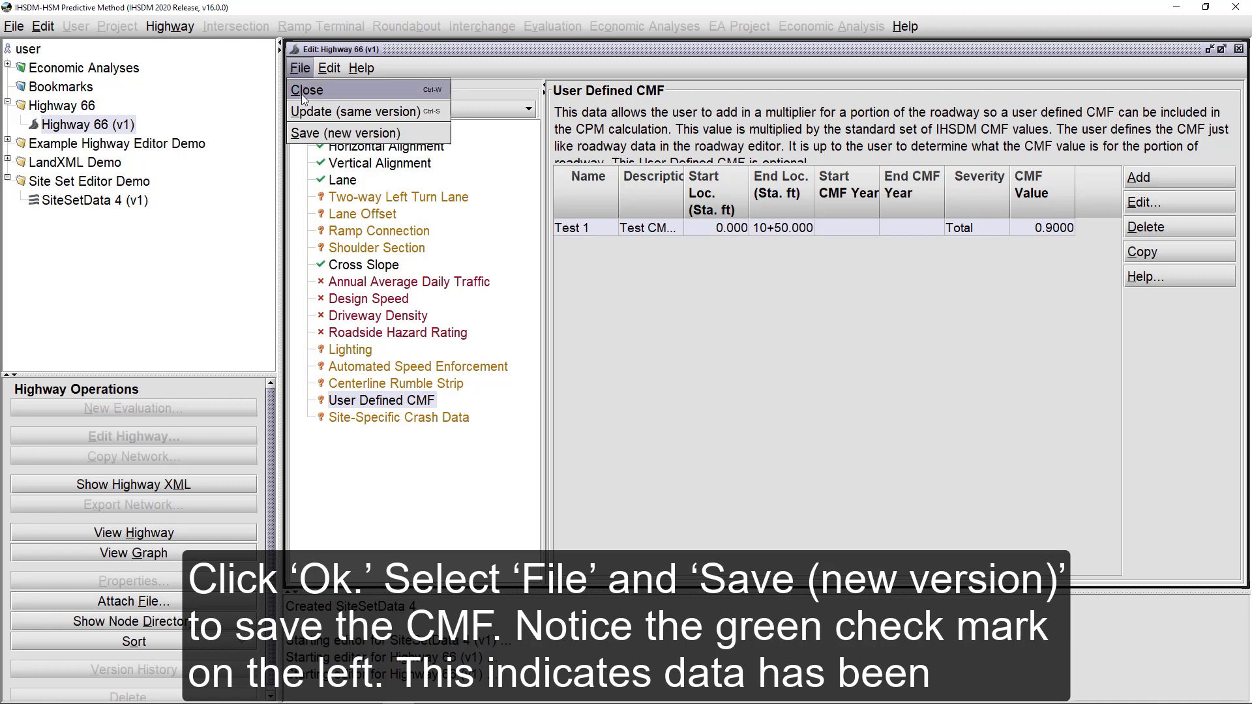
{"action": "left_click", "coordinate": [306, 133]}
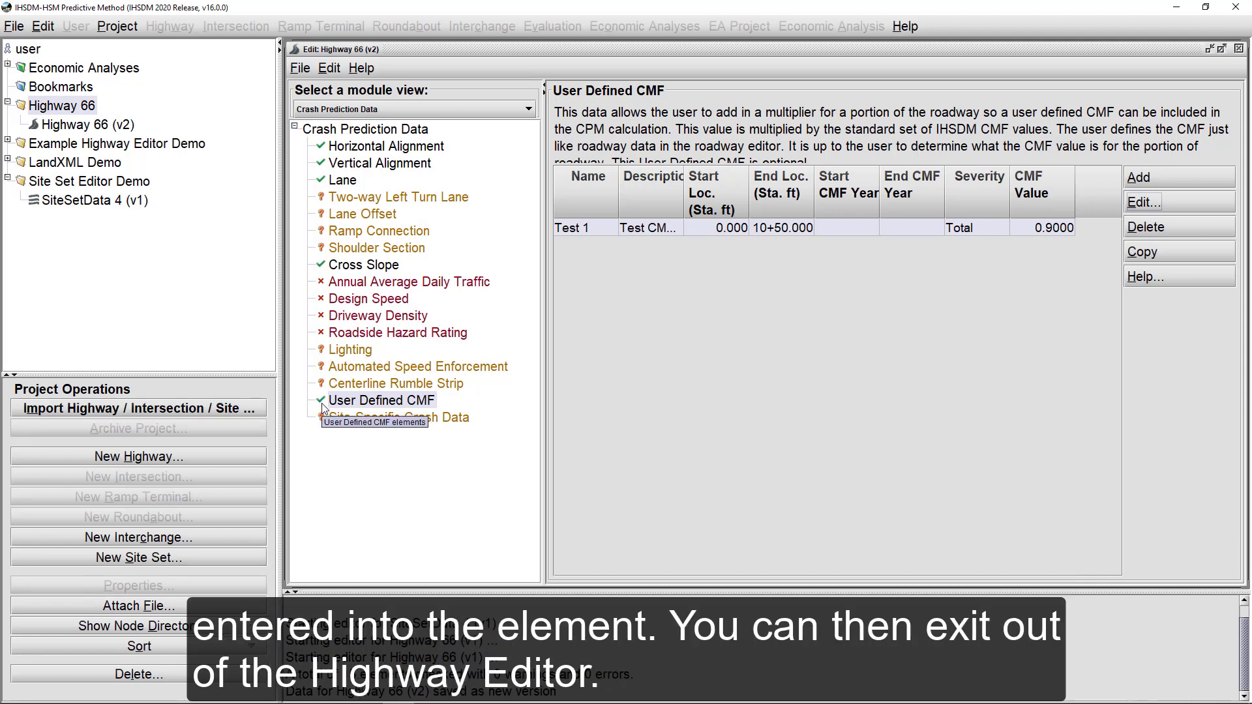
Close the highway editor and open the Three-Legged, Minor-Road Stop Control Intersection (RML_3ST) site data of SiteSetData 4 for editing.
{"action": "left_click", "coordinate": [1238, 50]}
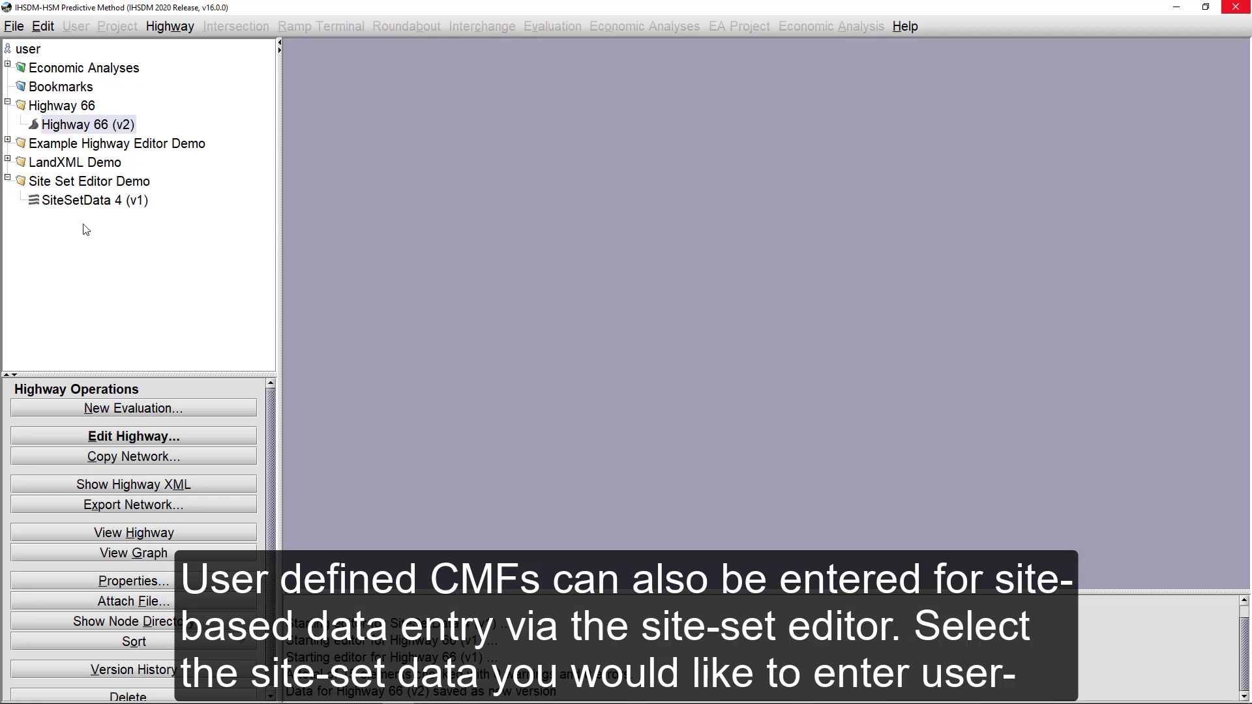
{"action": "left_click", "coordinate": [79, 204]}
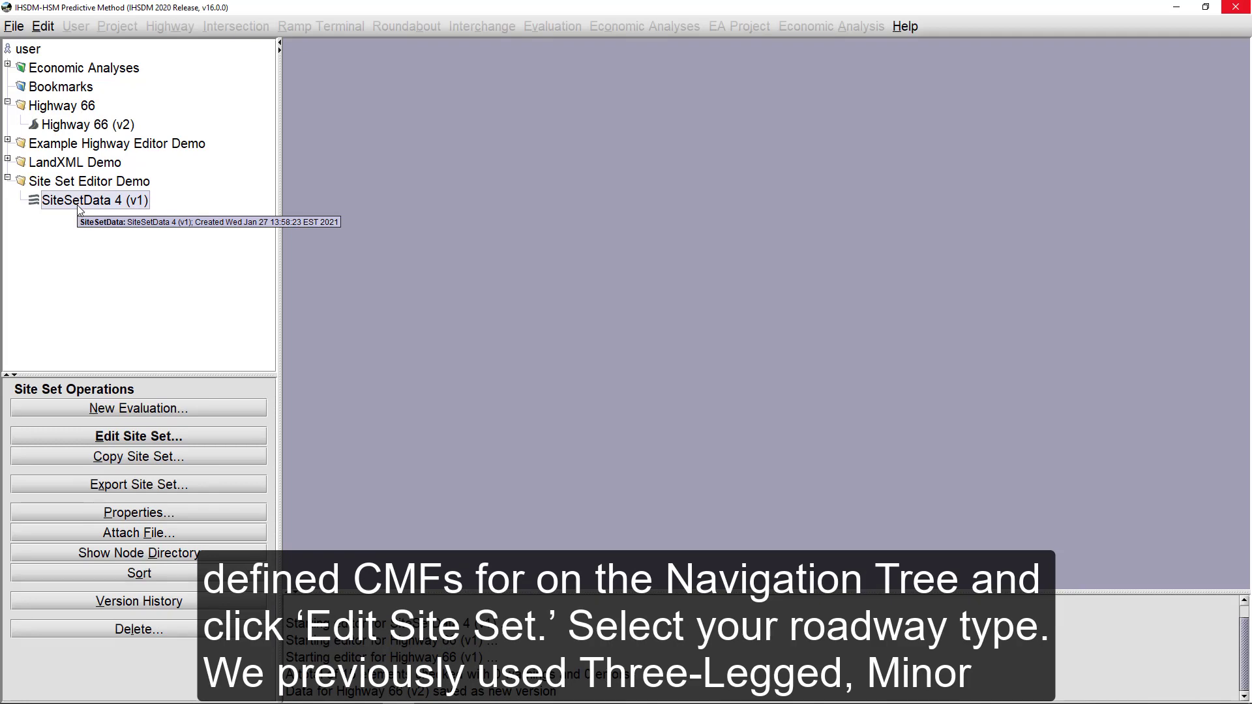
{"action": "left_click", "coordinate": [190, 435]}
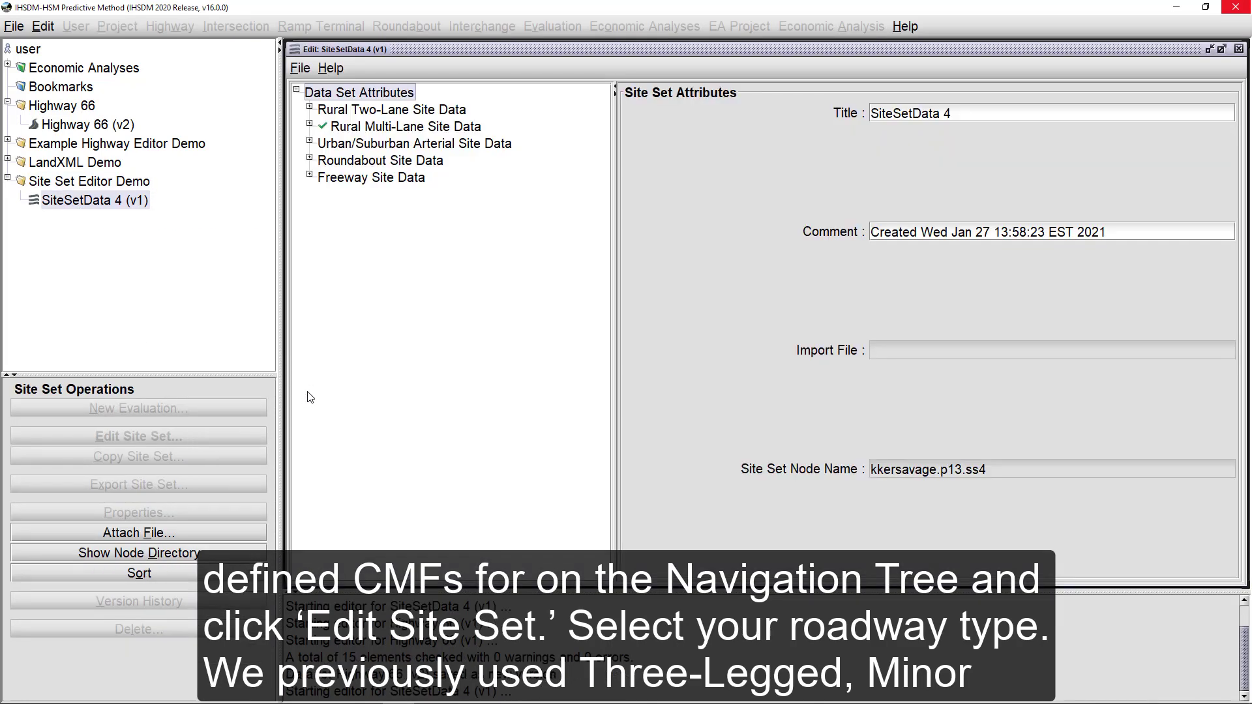
{"action": "left_click", "coordinate": [310, 124]}
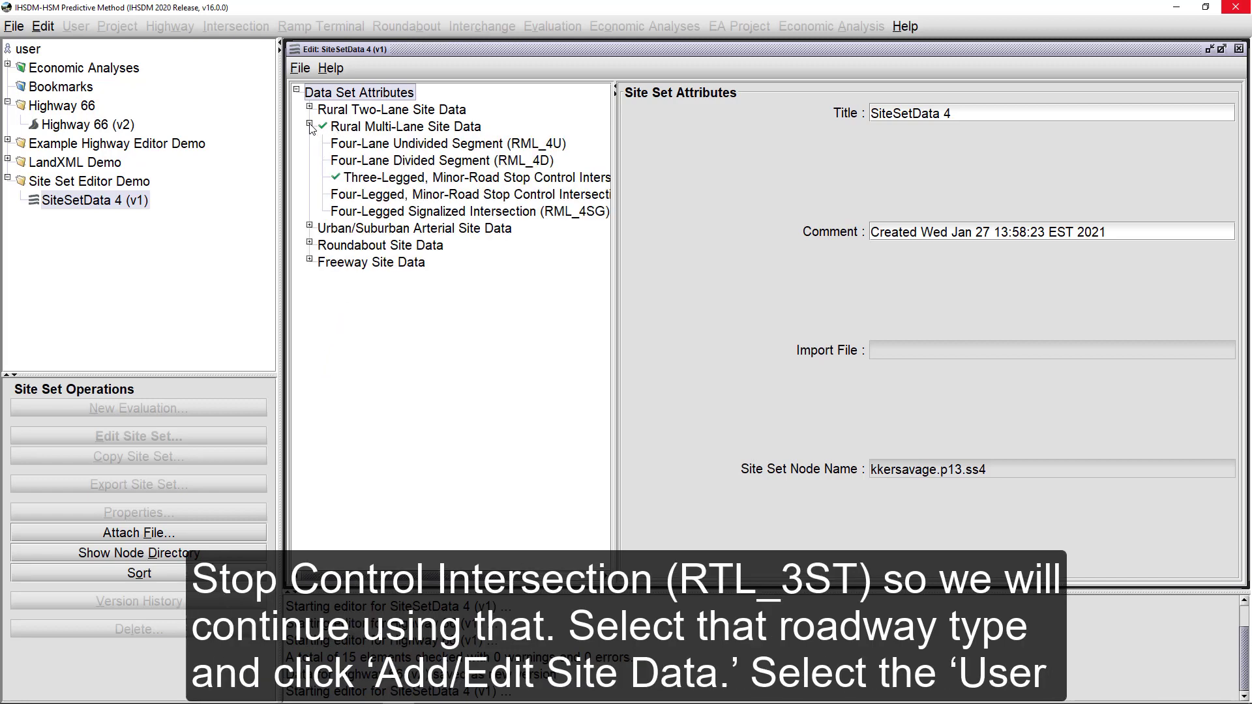
{"action": "left_click", "coordinate": [380, 181]}
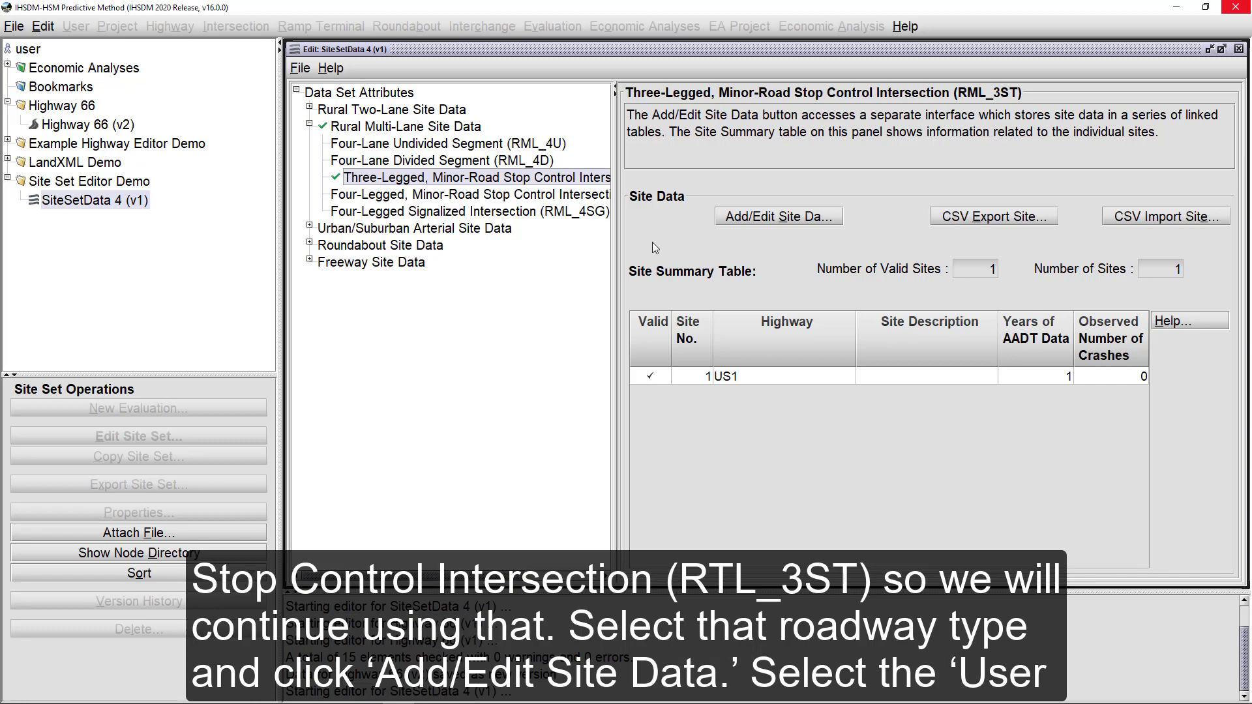
{"action": "left_click", "coordinate": [773, 218]}
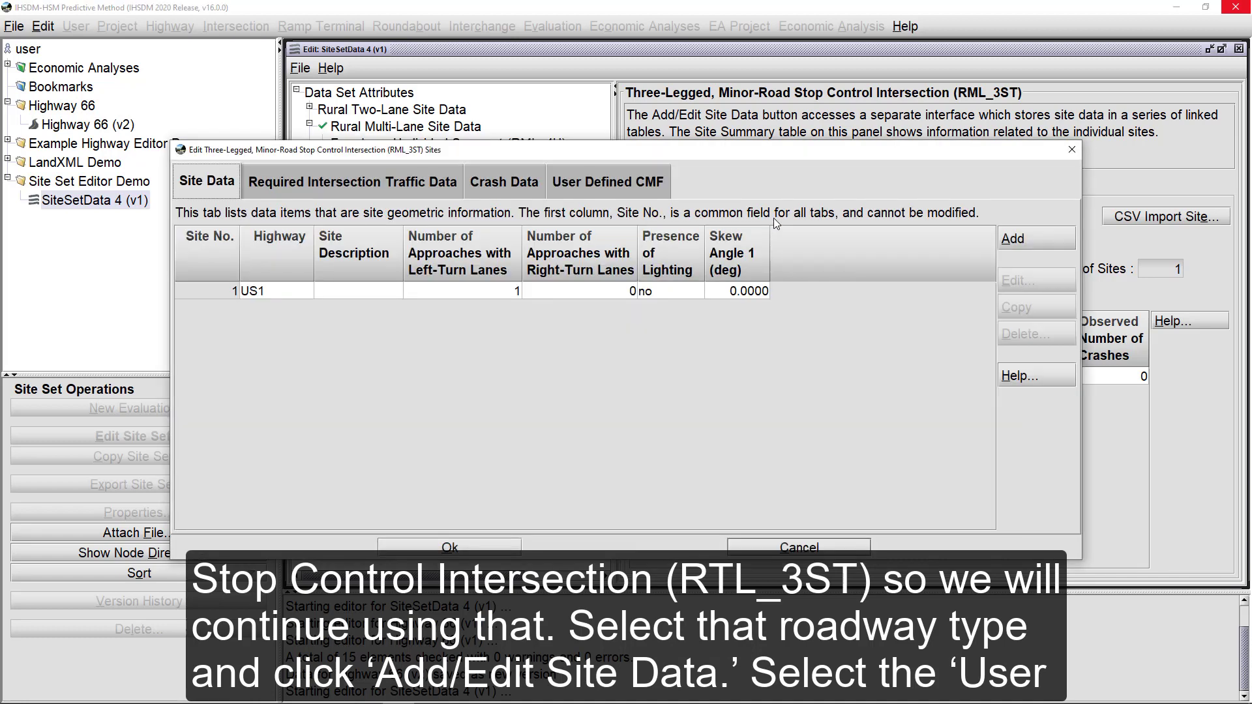
Add a blank row to the intersection's User Defined CMF data and open that row for editing.
{"action": "left_click", "coordinate": [621, 191]}
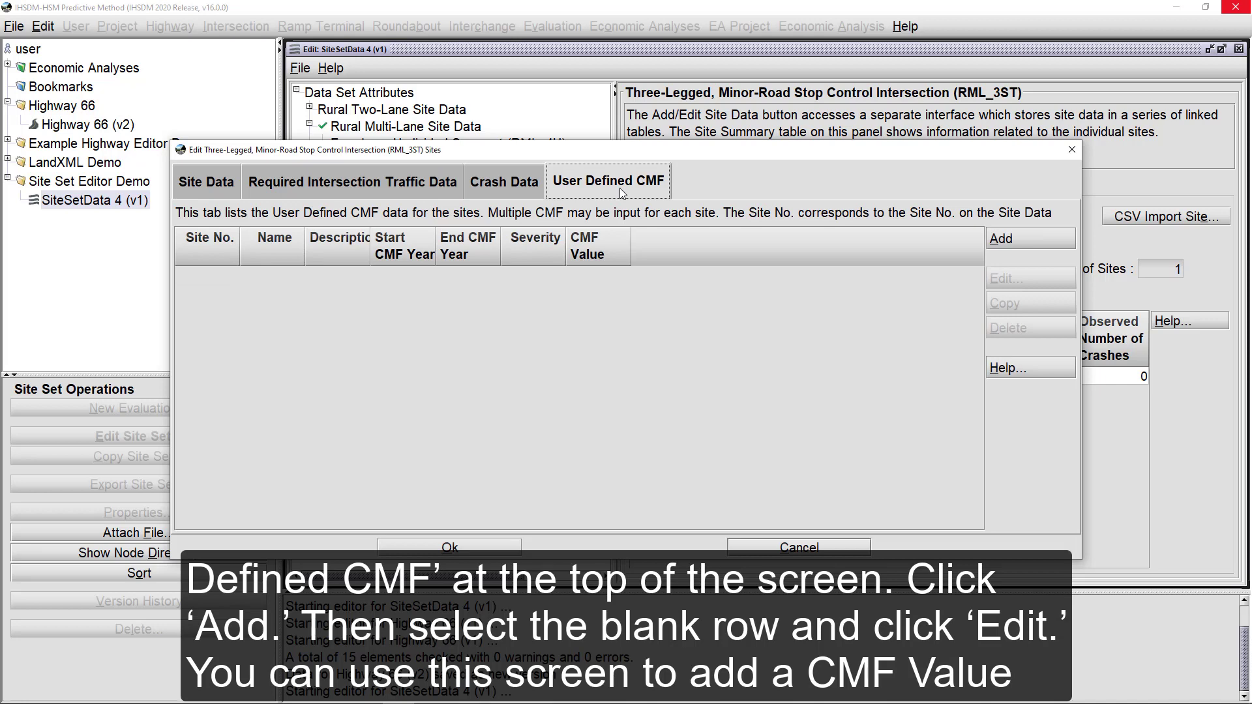
{"action": "left_click", "coordinate": [1039, 241]}
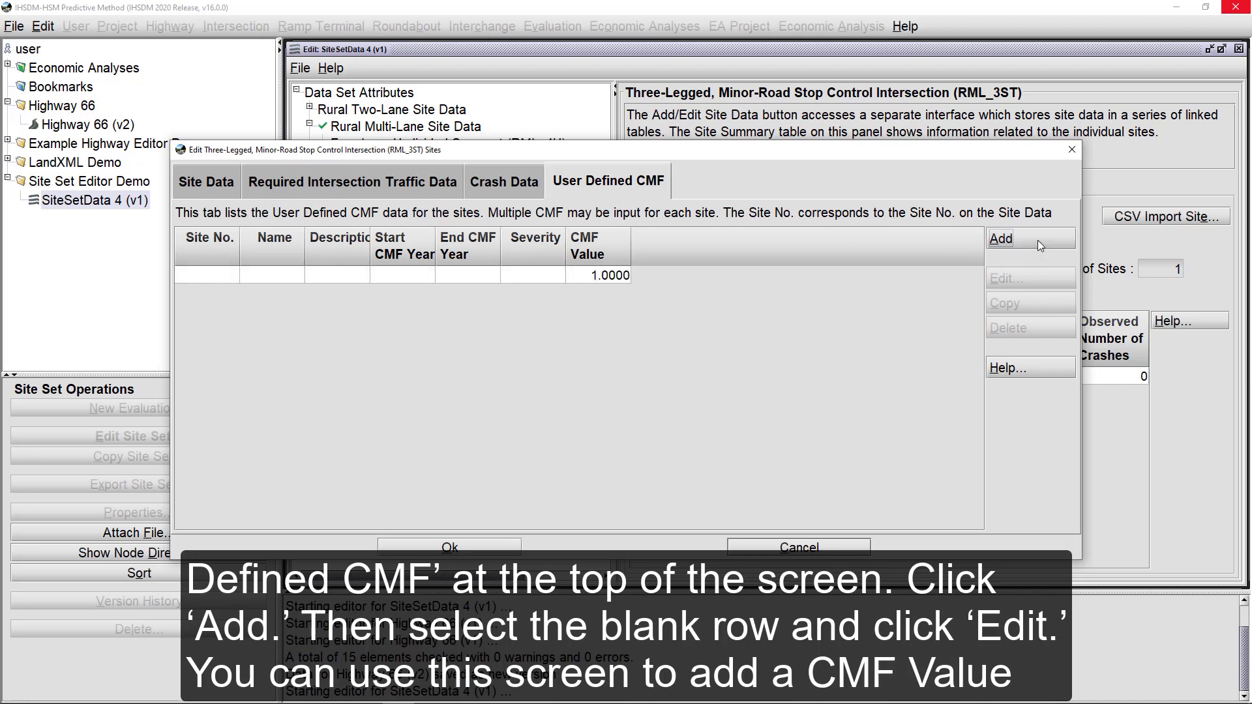
{"action": "left_click", "coordinate": [537, 287]}
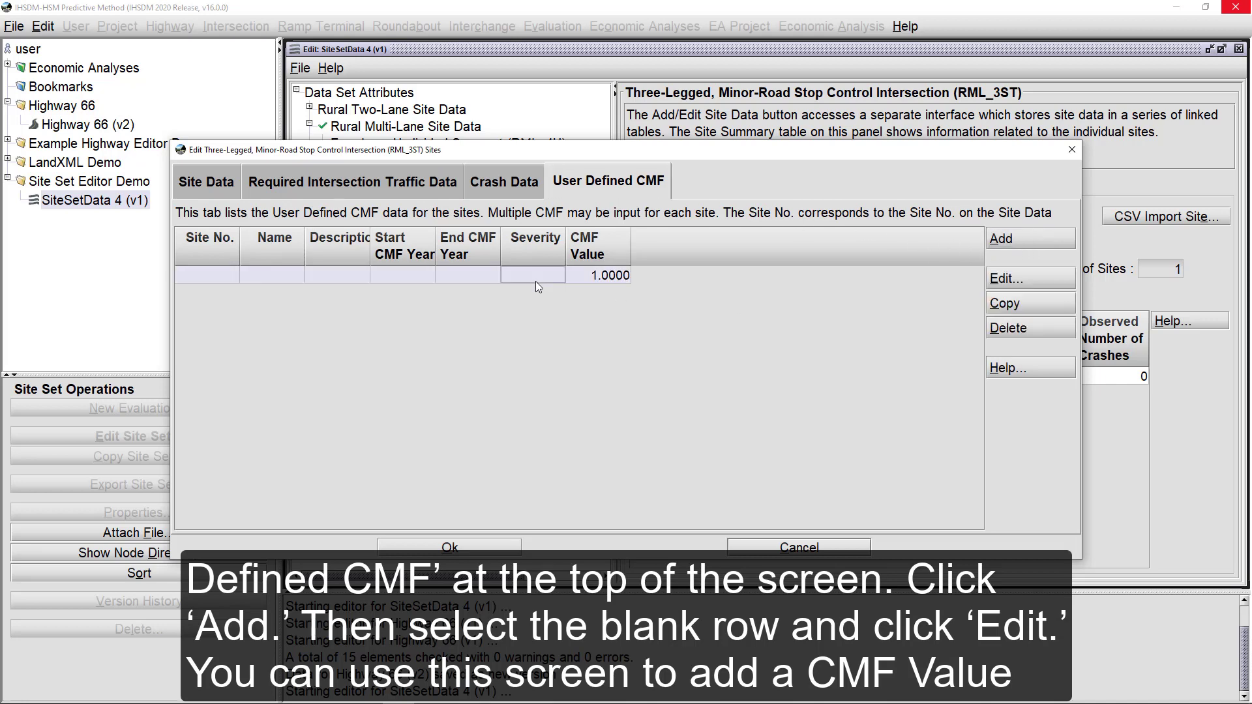
{"action": "left_click", "coordinate": [1034, 284]}
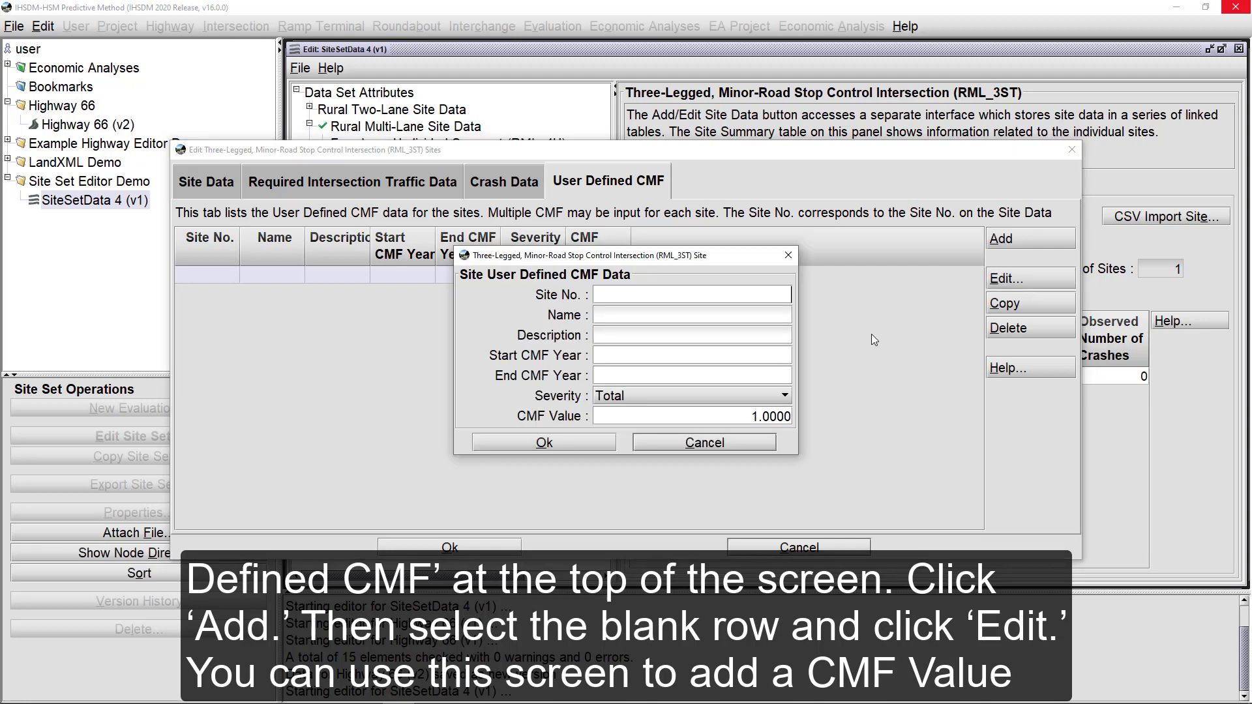